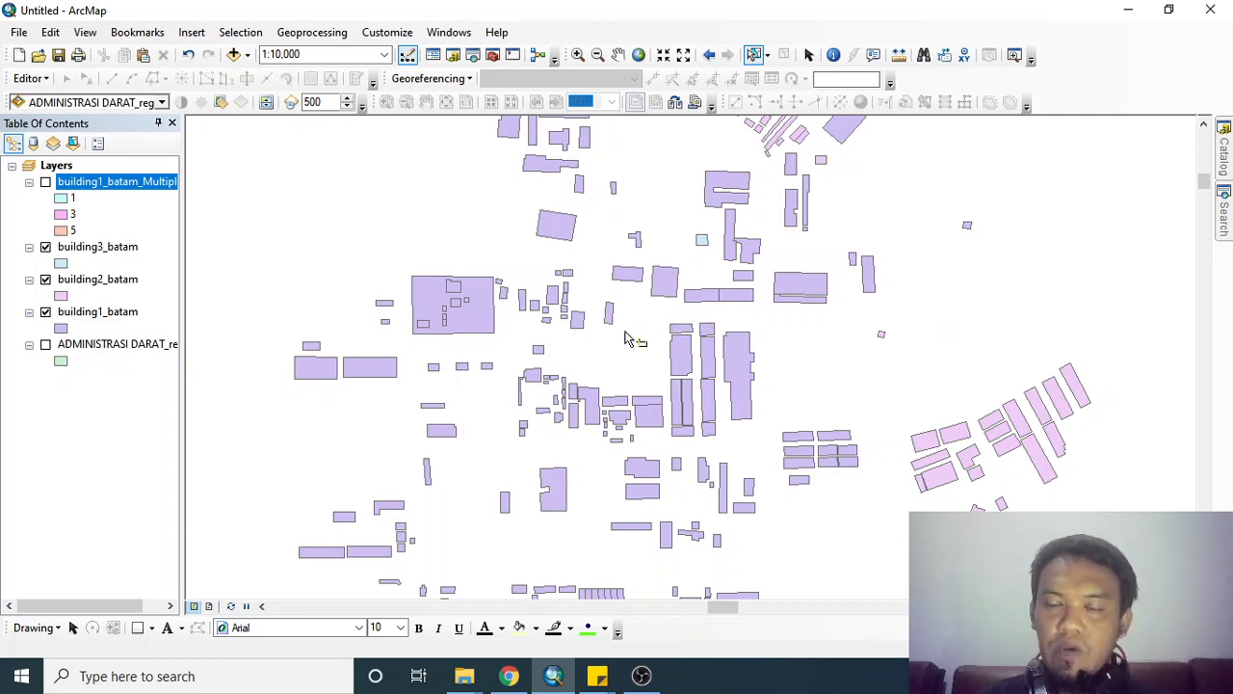
- Show the ADMINISTRASI DARAT_region layer and look over the distribution of buildings along the coast
scroll(679, 338, "up", 2)
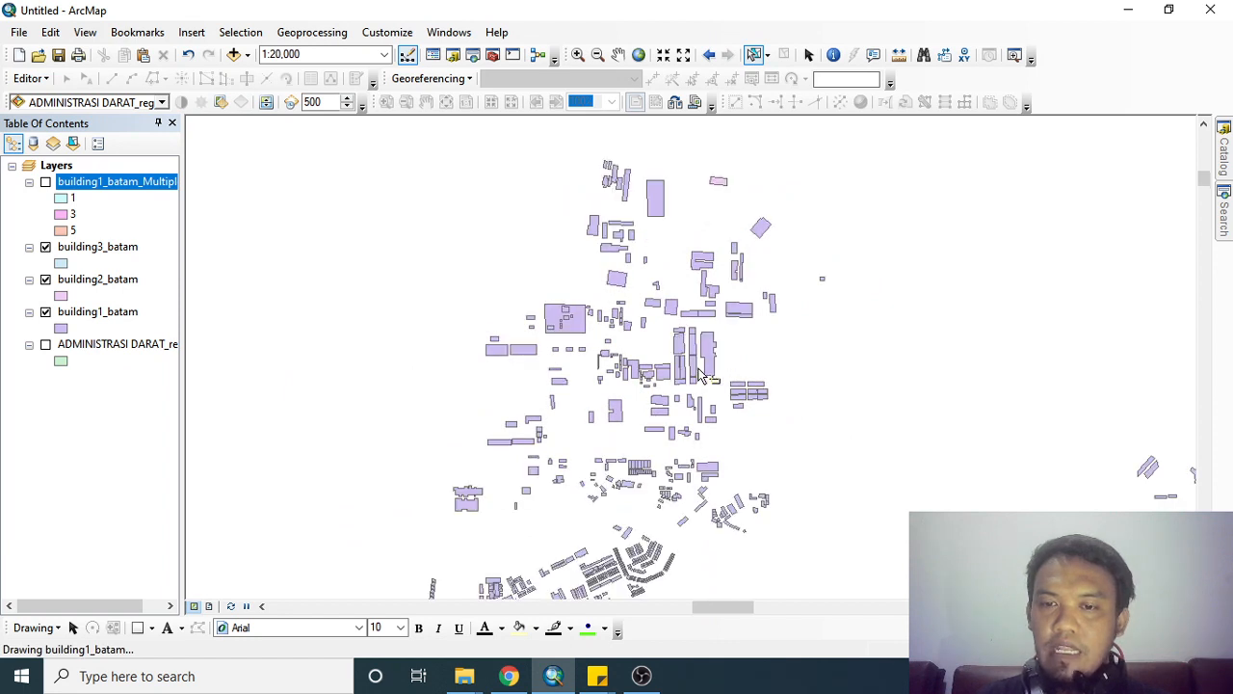
left_click_drag(663, 374, 675, 184)
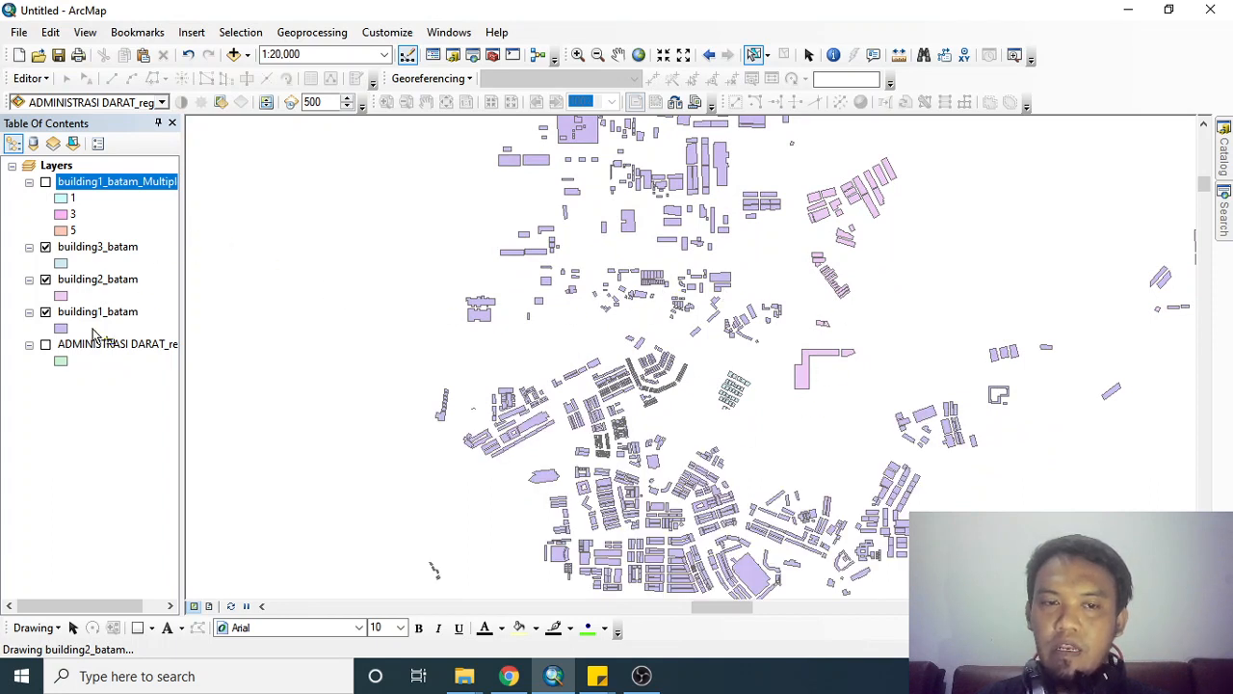
left_click(45, 345)
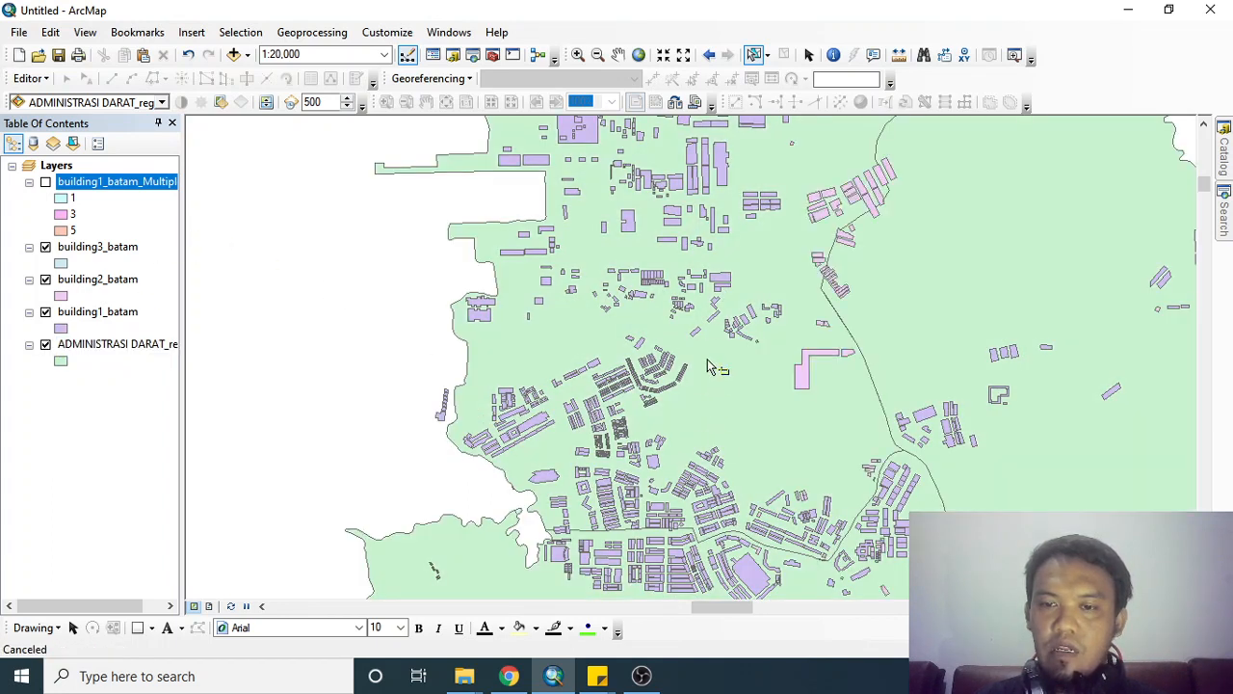
left_click_drag(709, 361, 715, 475)
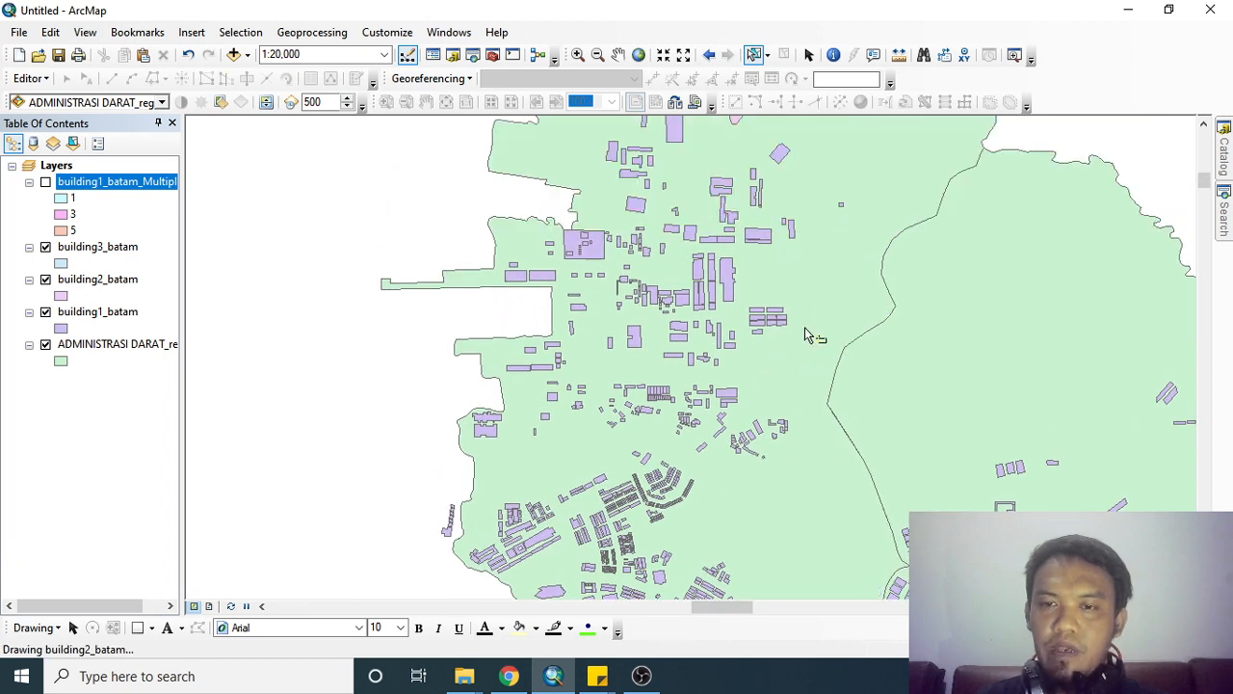
left_click_drag(698, 413, 690, 231)
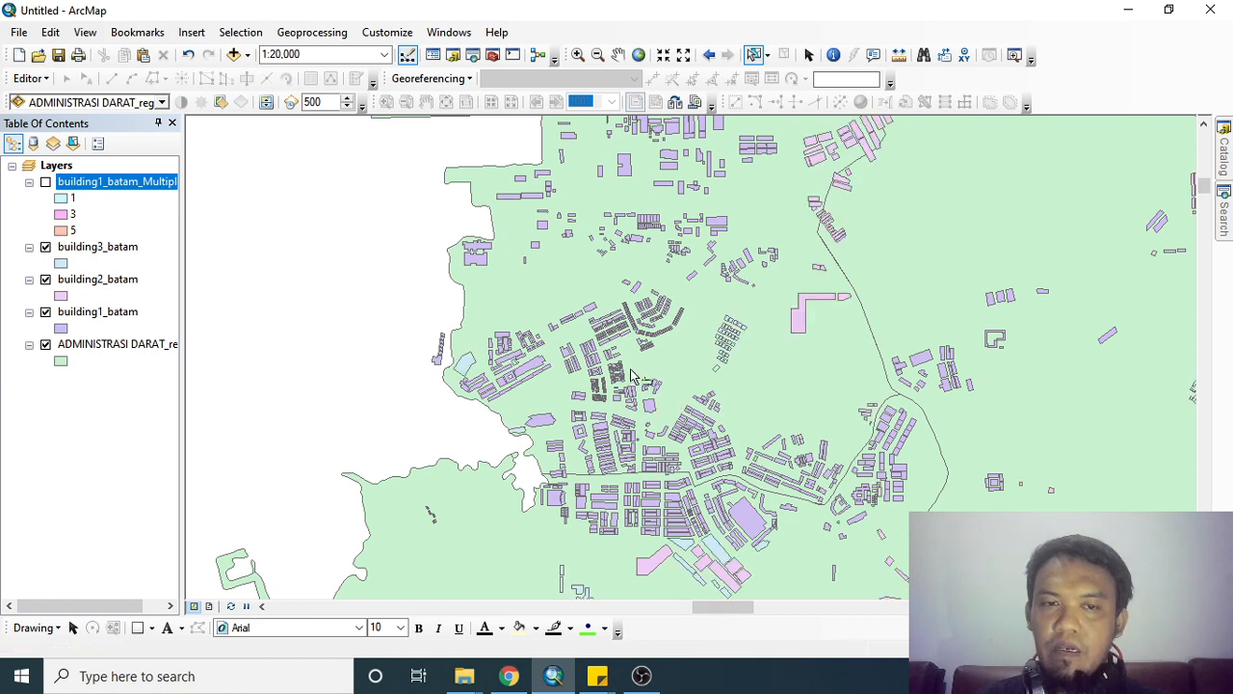
left_click_drag(659, 220, 648, 361)
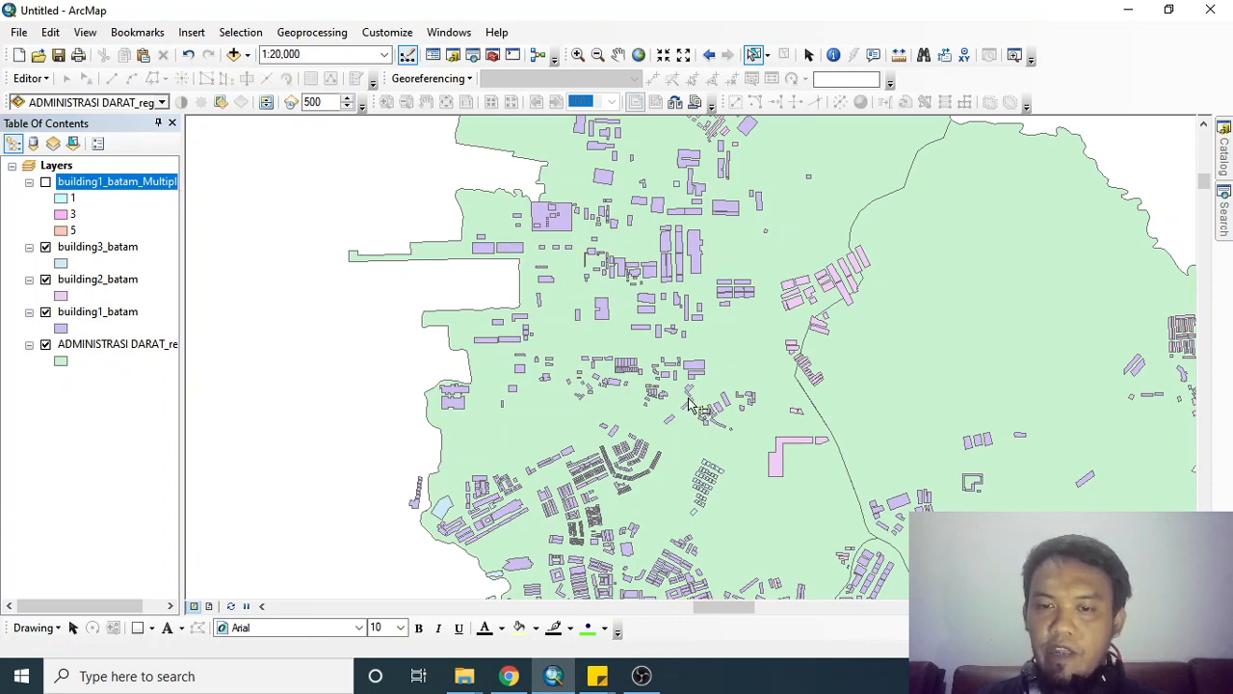
left_click_drag(697, 369, 681, 270)
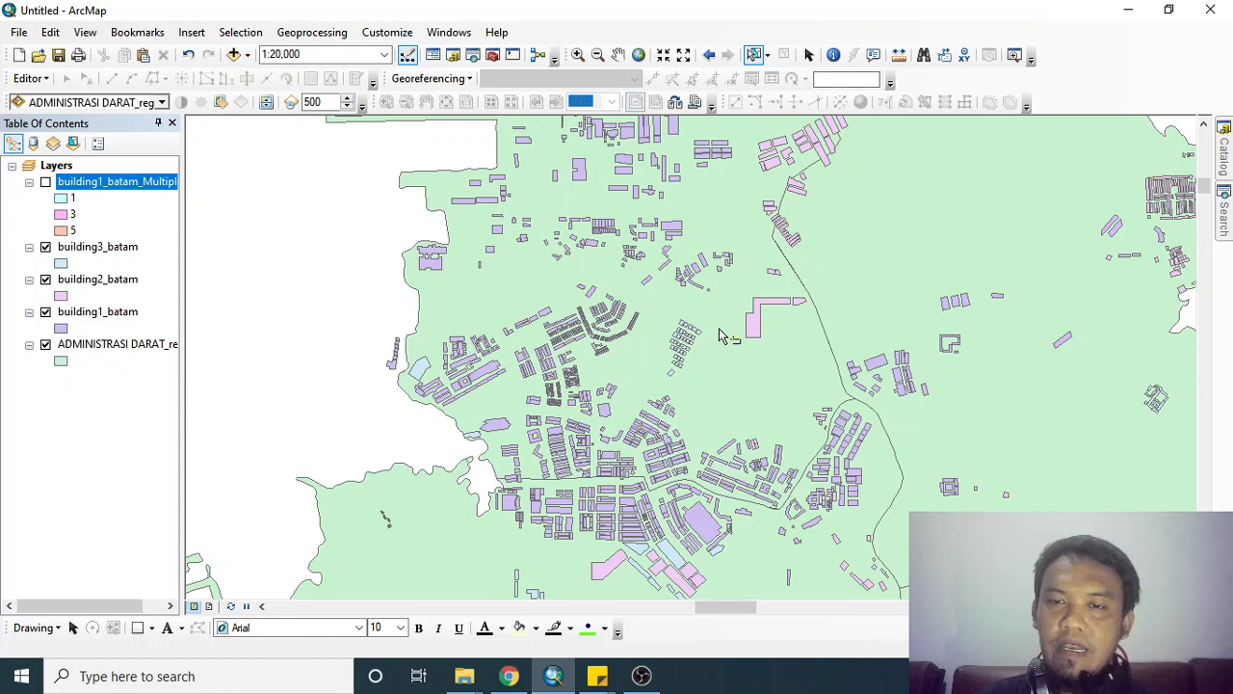
left_click_drag(651, 207, 701, 376)
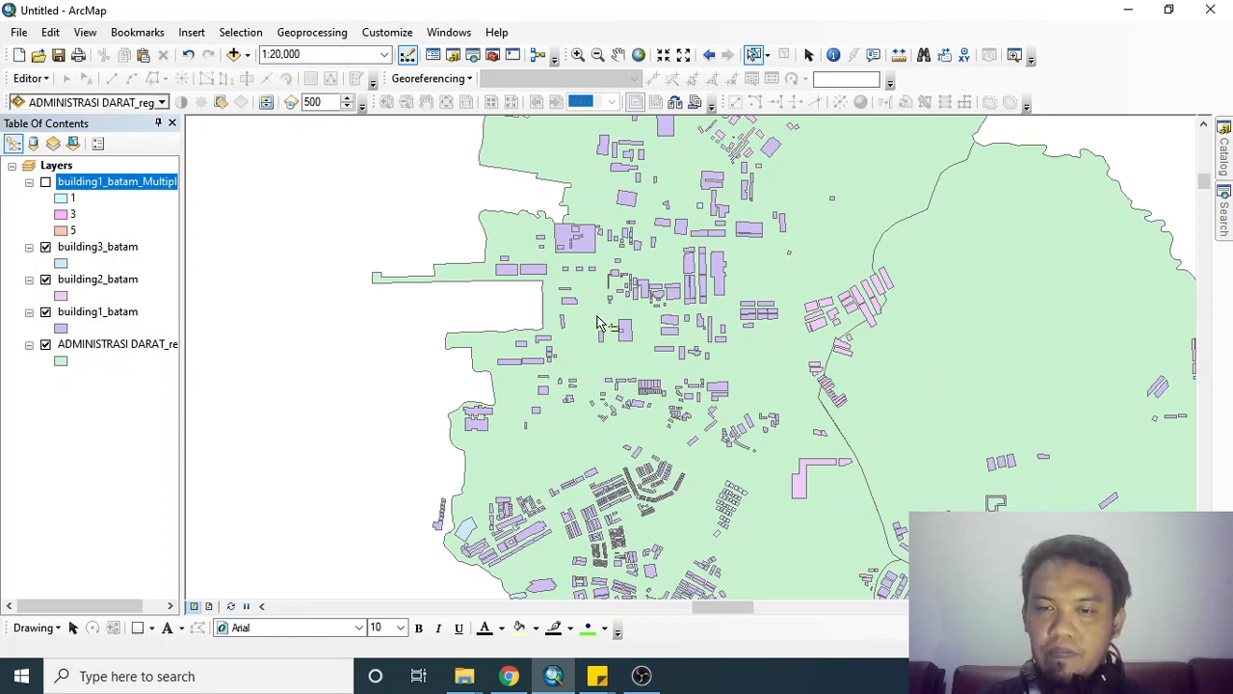
mouse_move(635, 450)
left_mouse_down()
mouse_move(547, 327)
mouse_move(635, 464)
left_mouse_up()
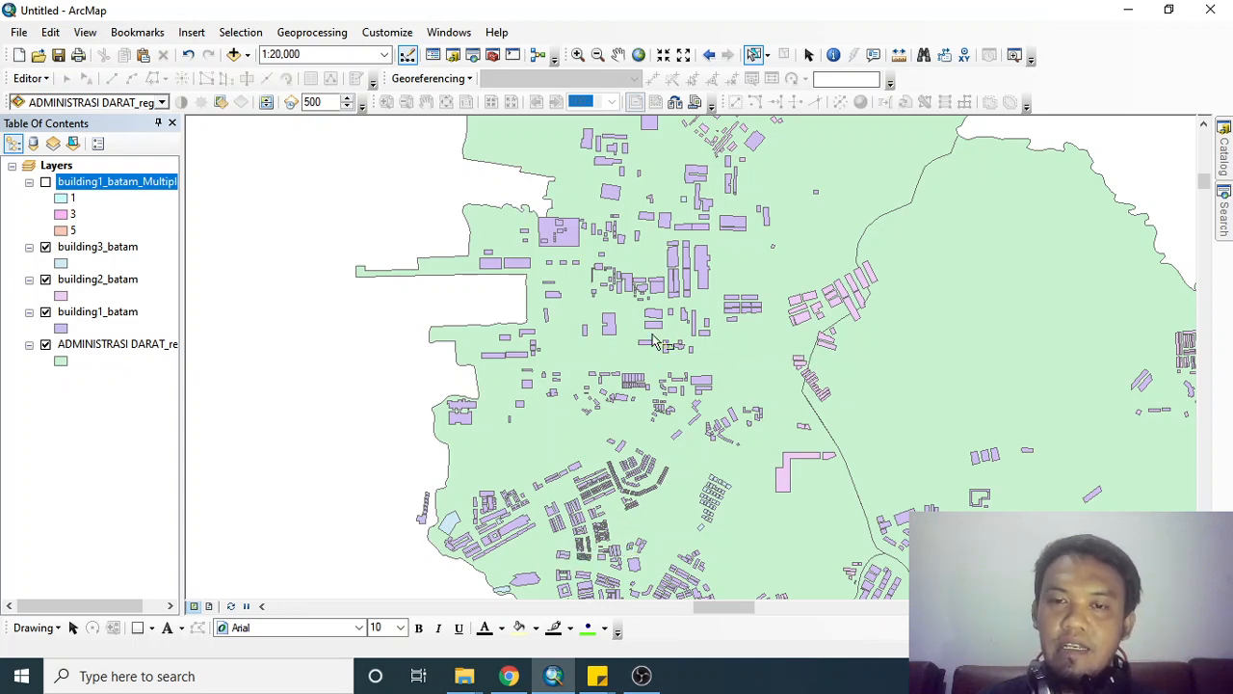
- Hide the ADMINISTRASI DARAT_region layer and select only the large building that has smaller footprints inside it
left_click(573, 239)
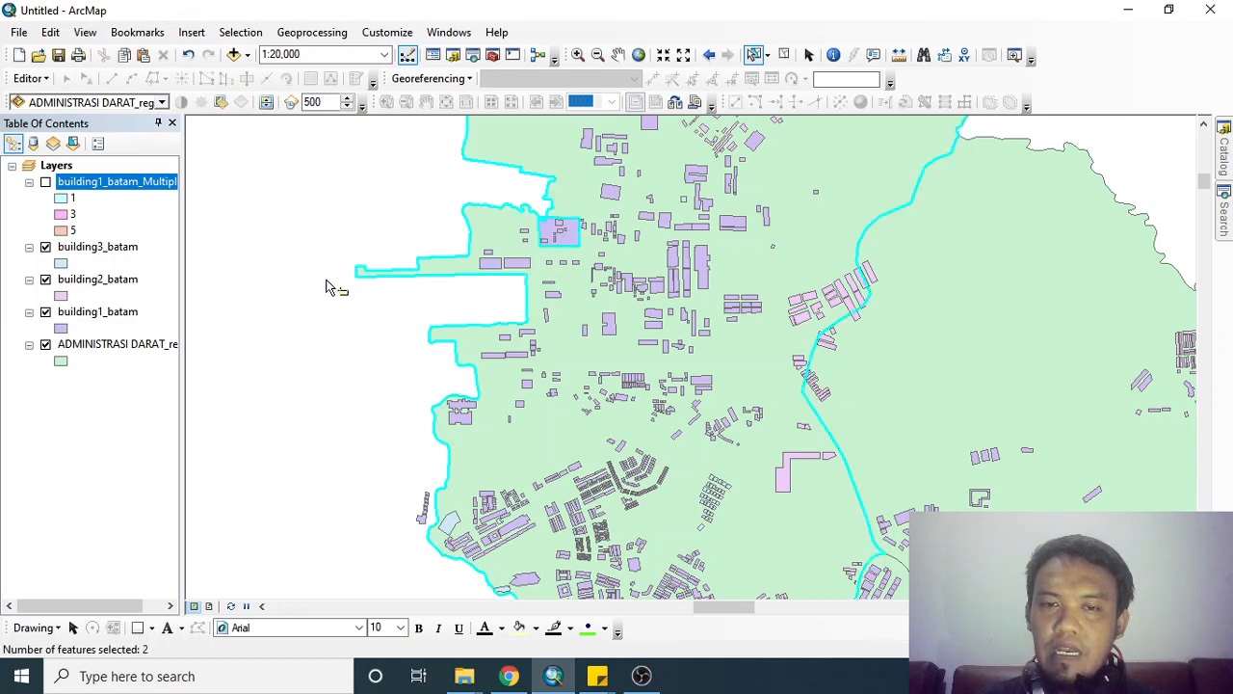
left_click(310, 313)
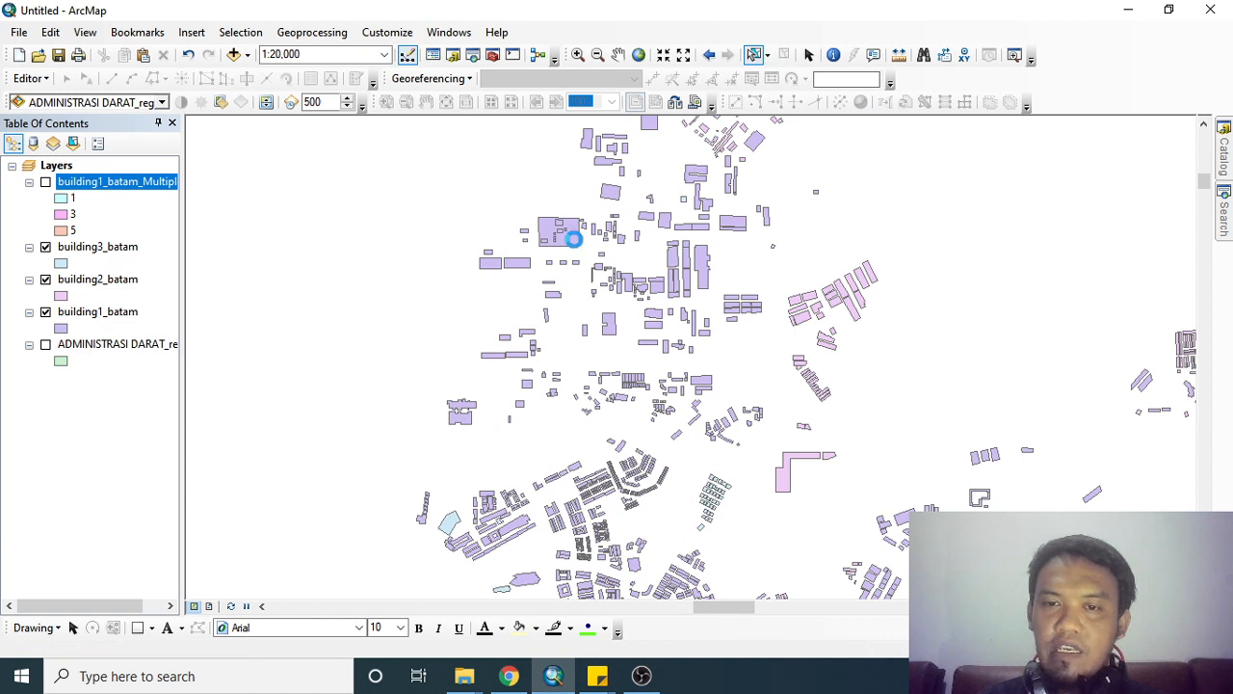
left_click(558, 239)
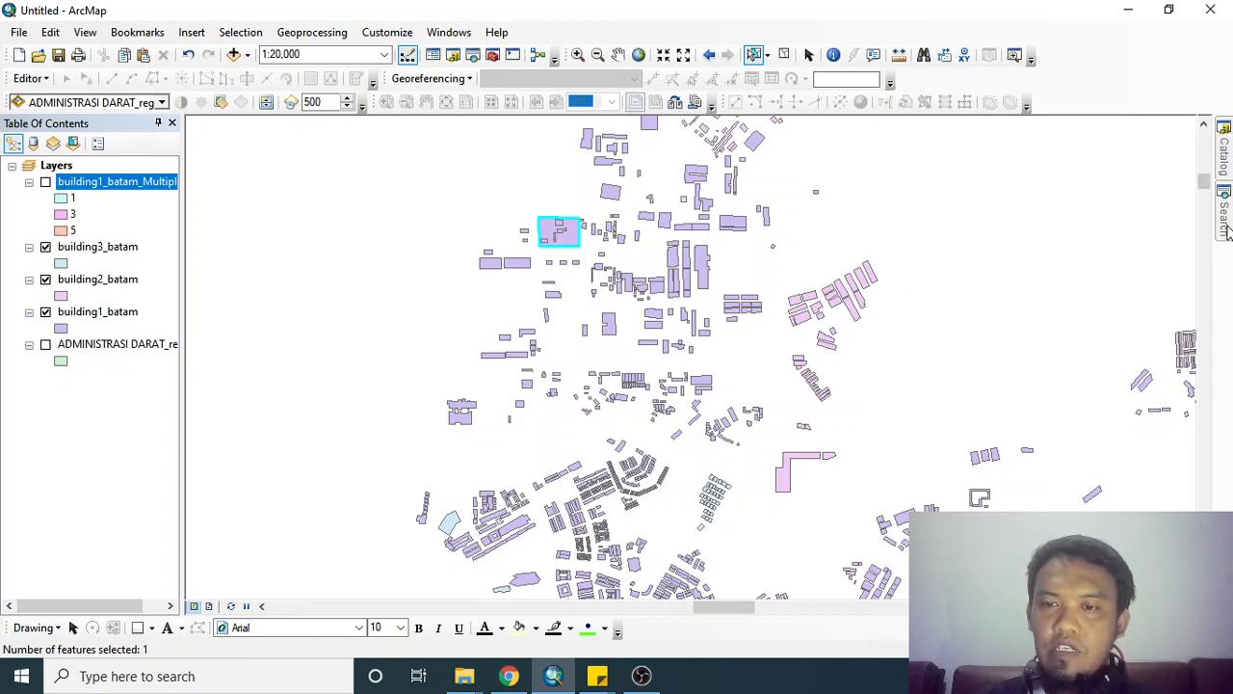
- Open the Multiple Ring Buffer analysis tool and choose building1_batam as its input features
mouse_move(1226, 231)
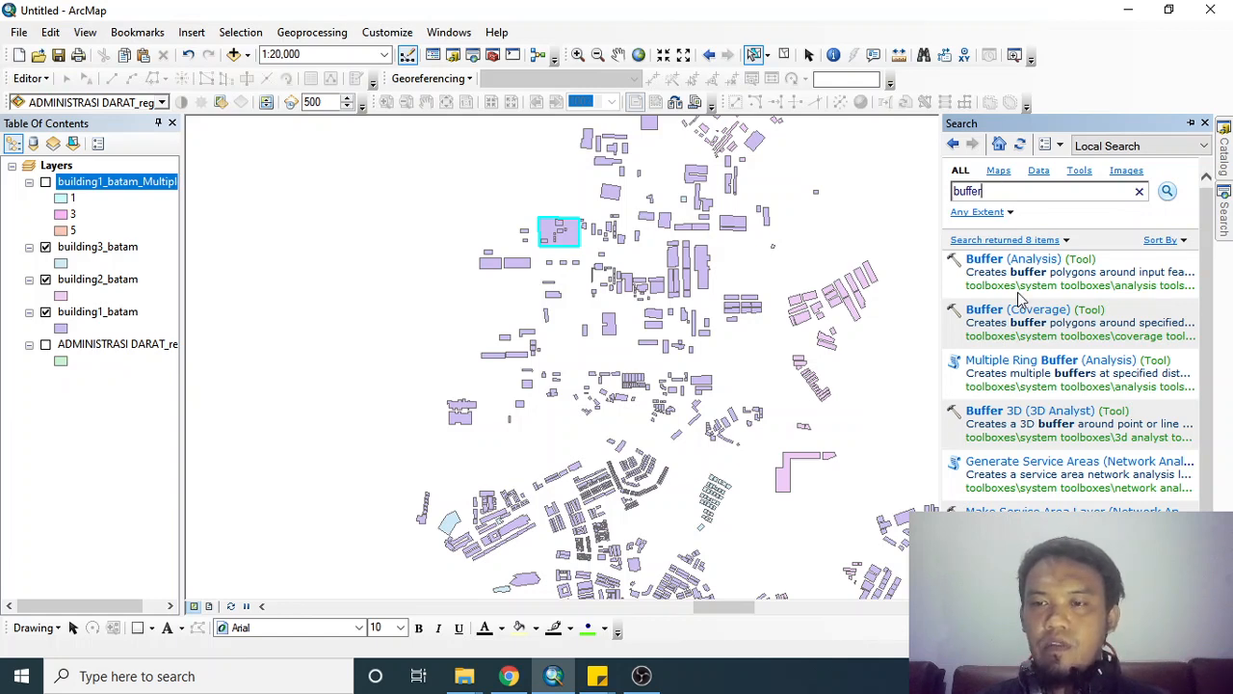
left_click(1011, 362)
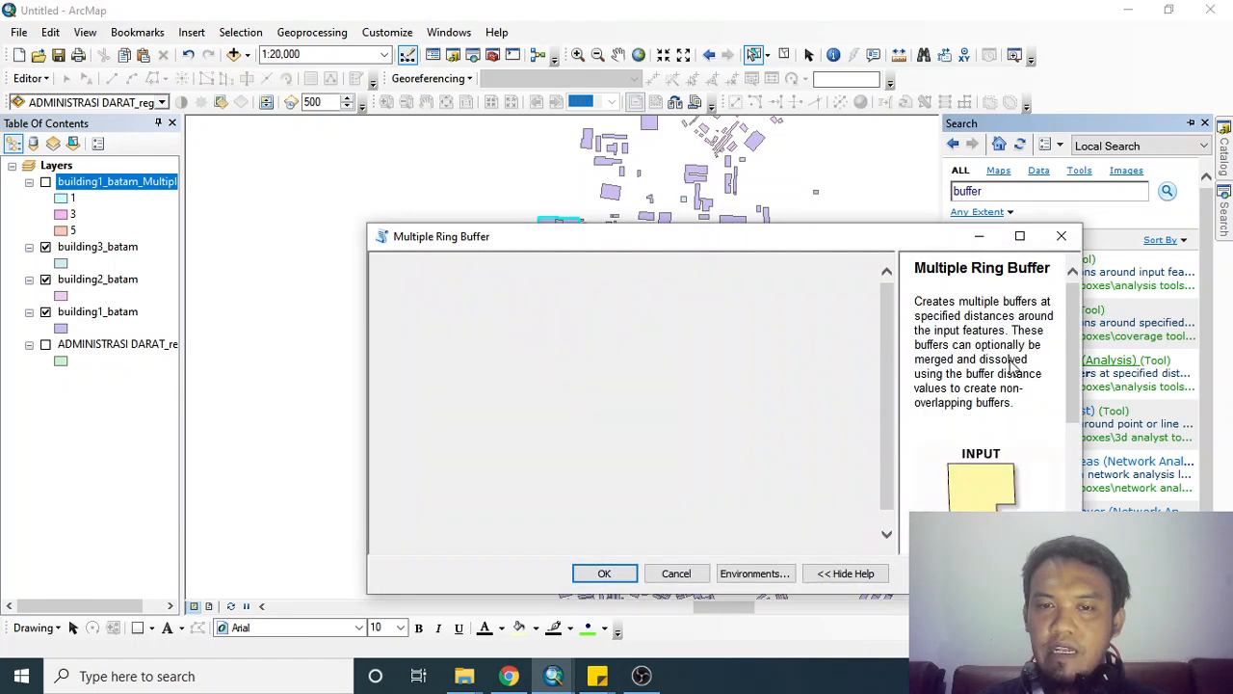
left_click(829, 288)
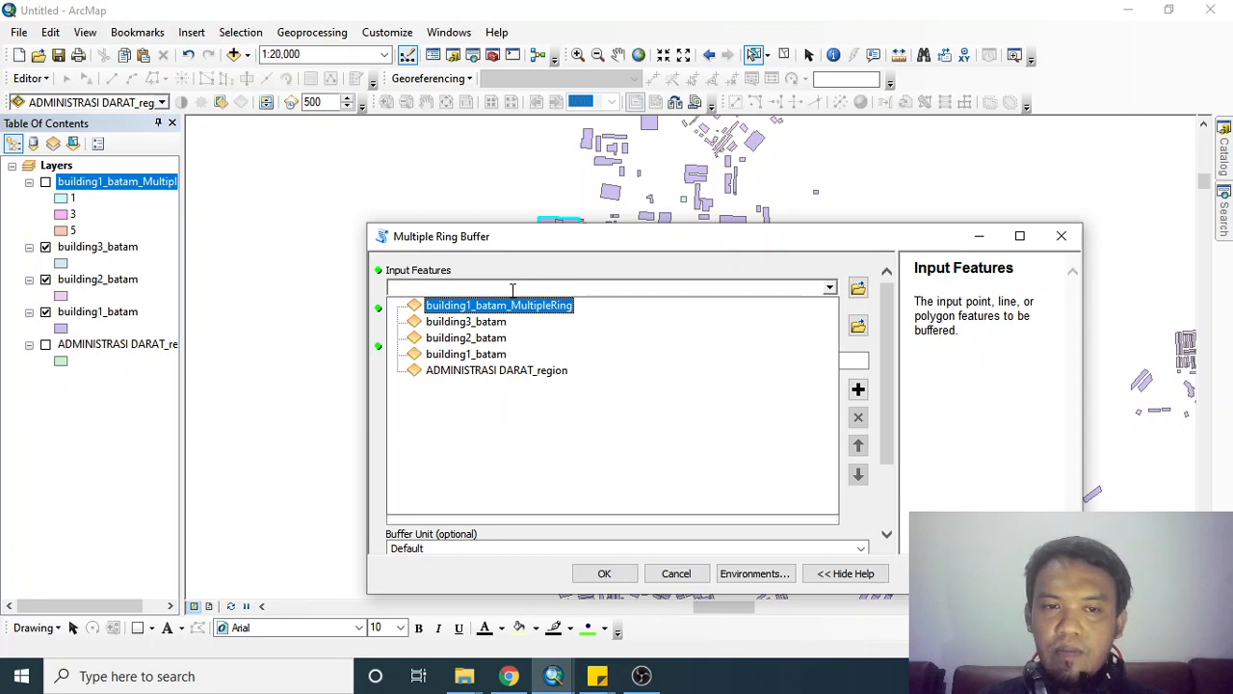
left_click(498, 356)
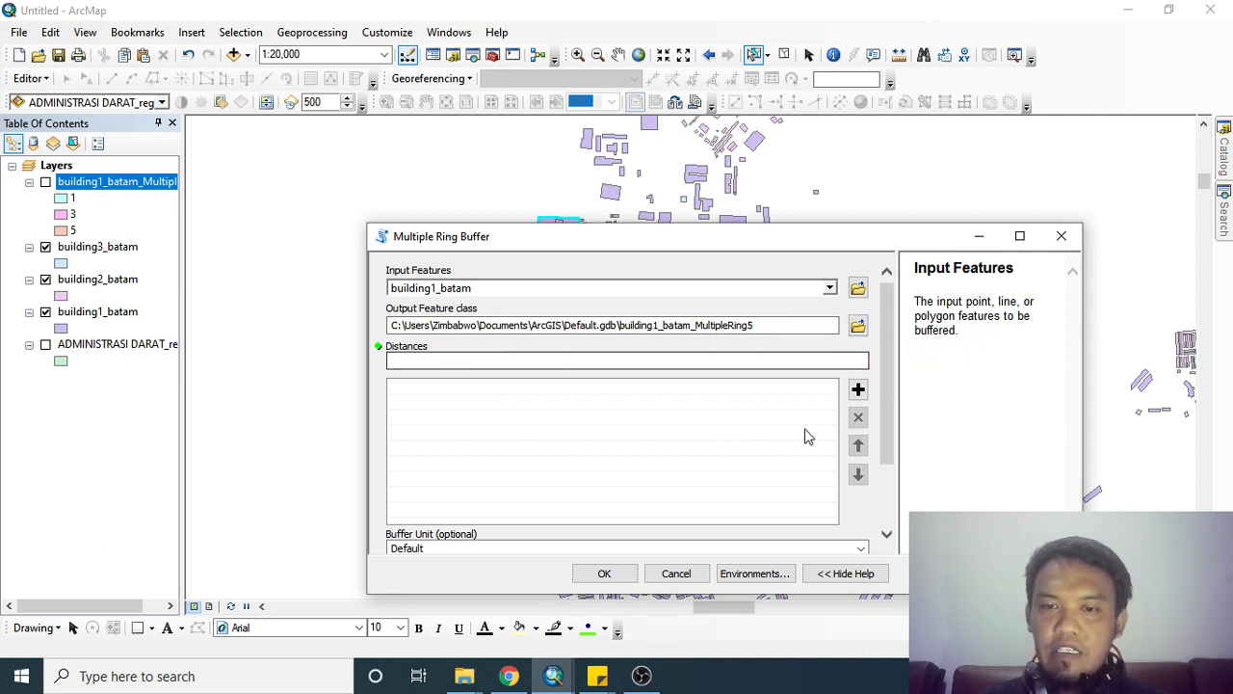
- Add the buffer distances 1, 3 and 5 to the ring list
left_click(784, 359)
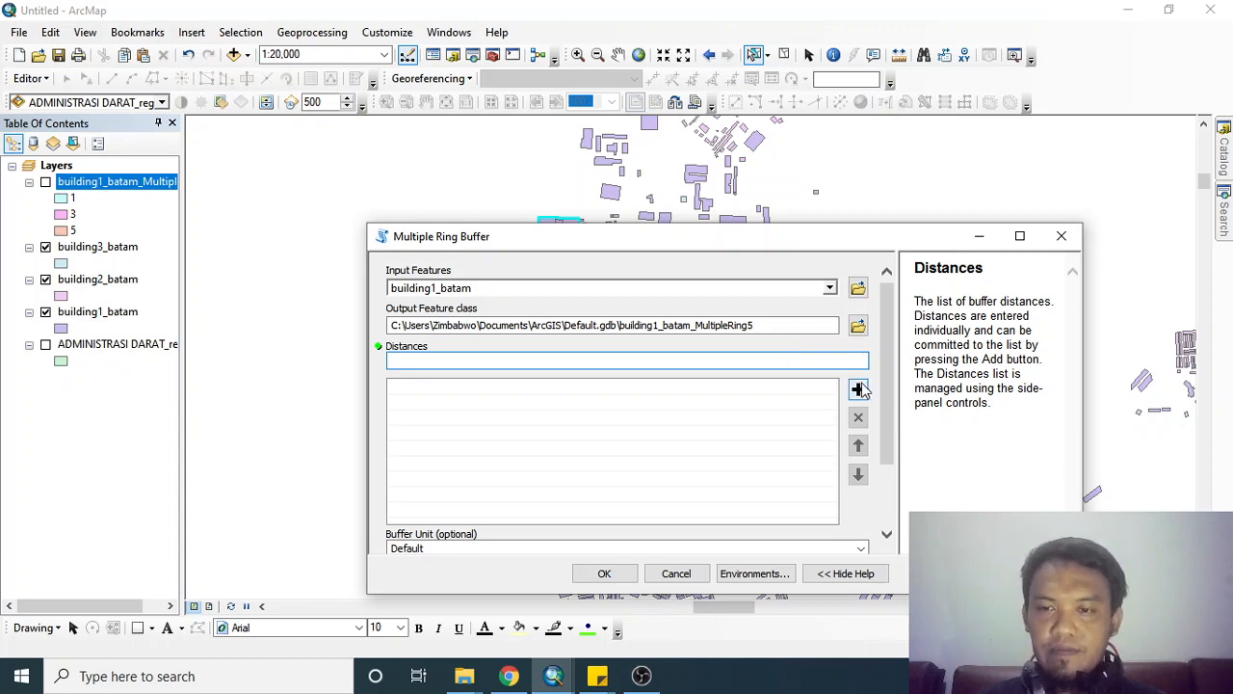
type("1")
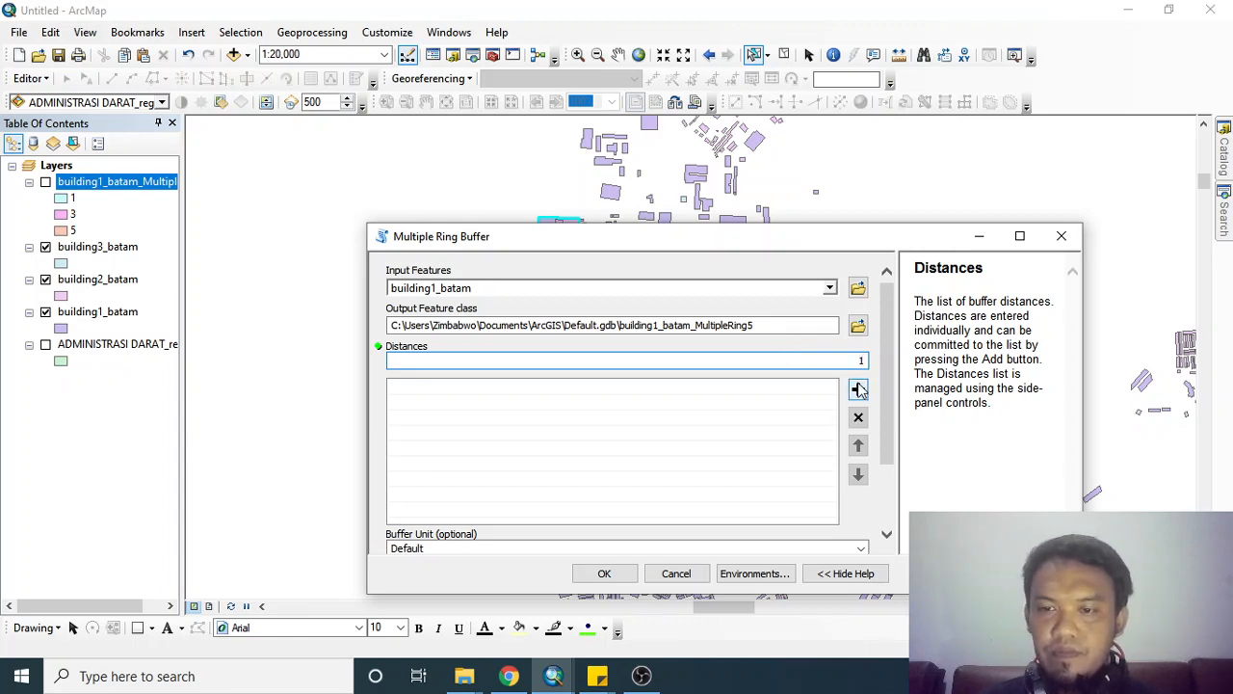
left_click(859, 389)
left_click(861, 361)
type("3")
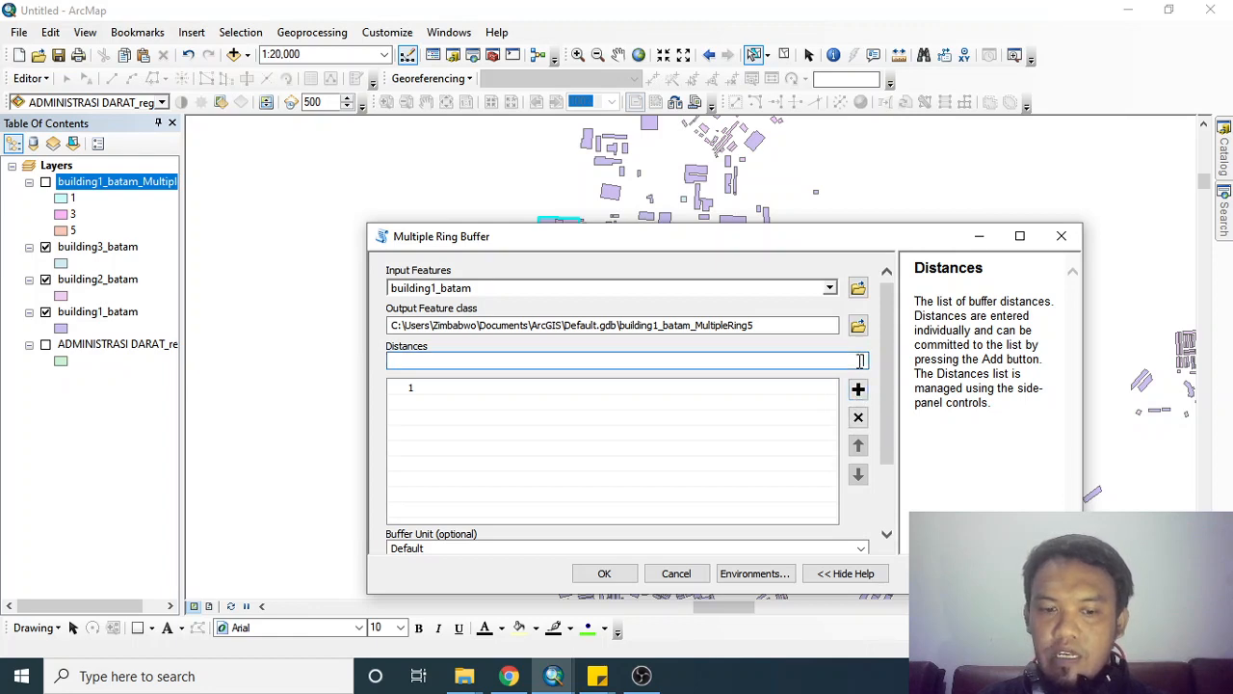
left_click(858, 389)
left_click(851, 360)
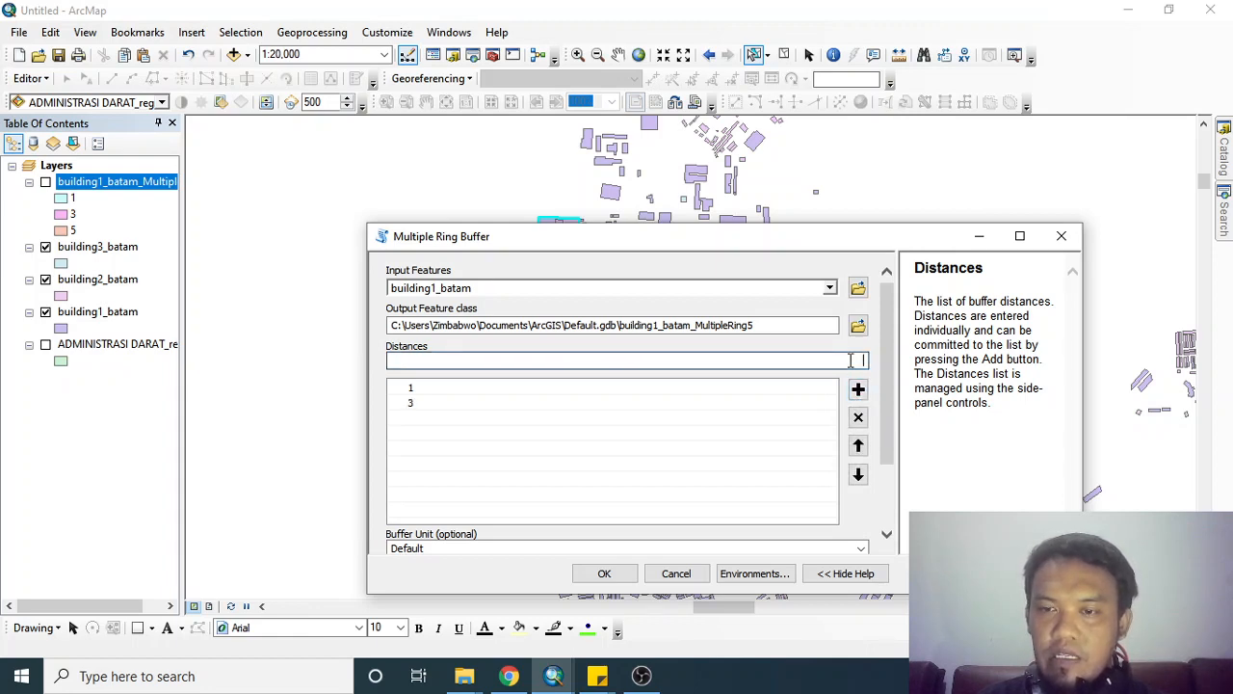
type("5")
left_click(858, 390)
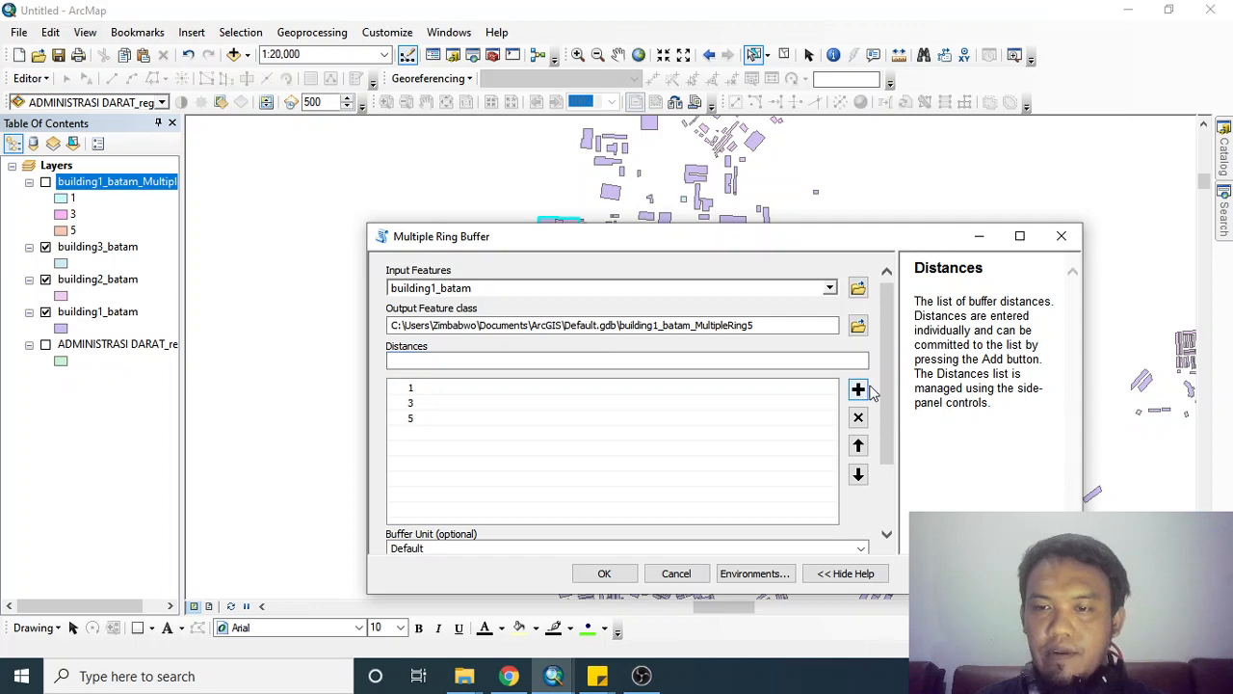
- Set the buffer unit to Kilometers and run the Multiple Ring Buffer tool
left_click_drag(891, 386, 896, 456)
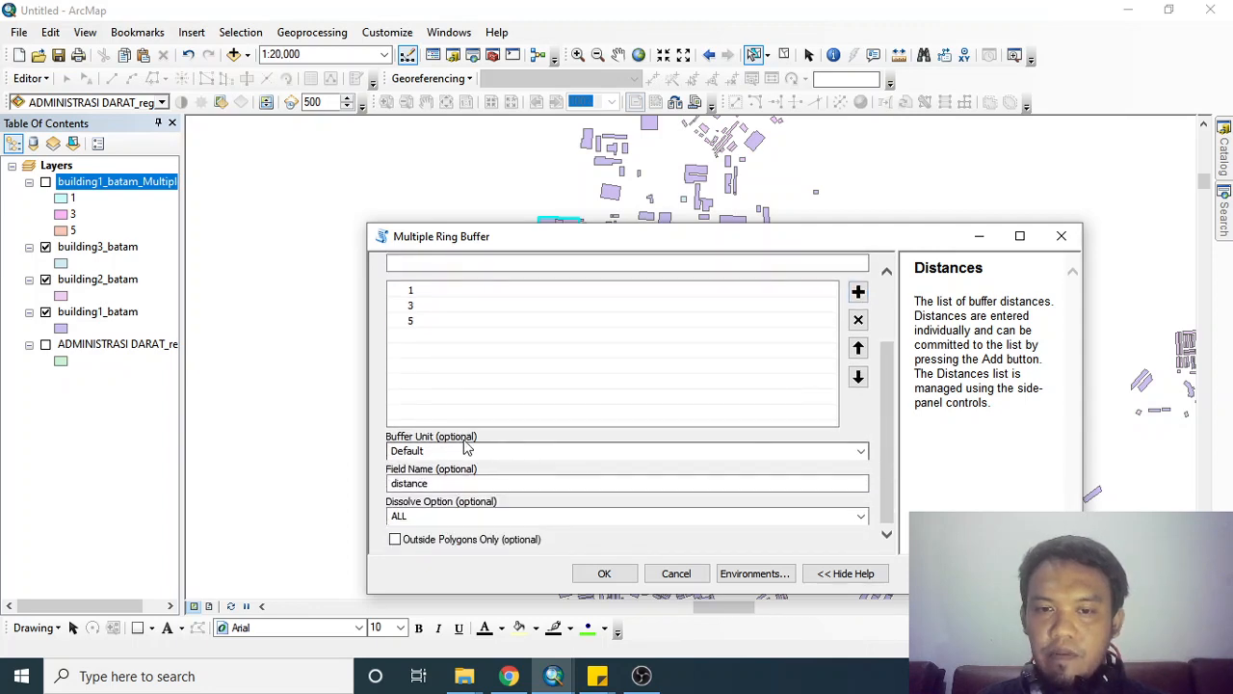
left_click(862, 450)
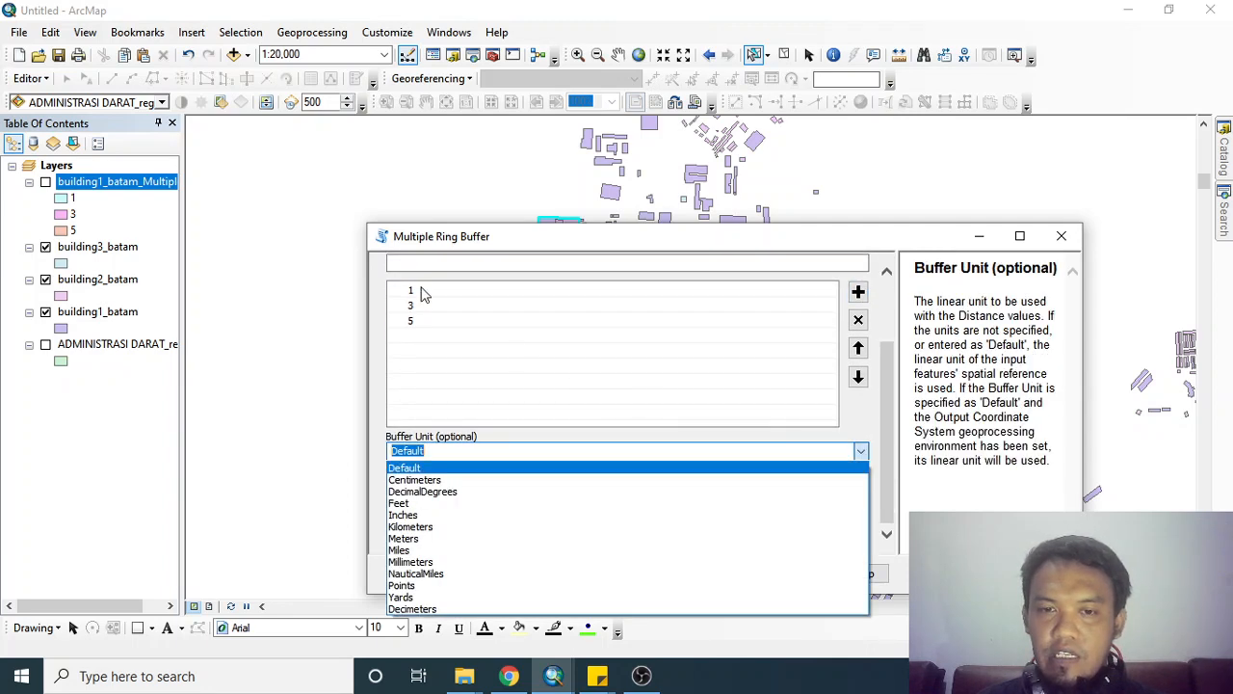
left_click(442, 526)
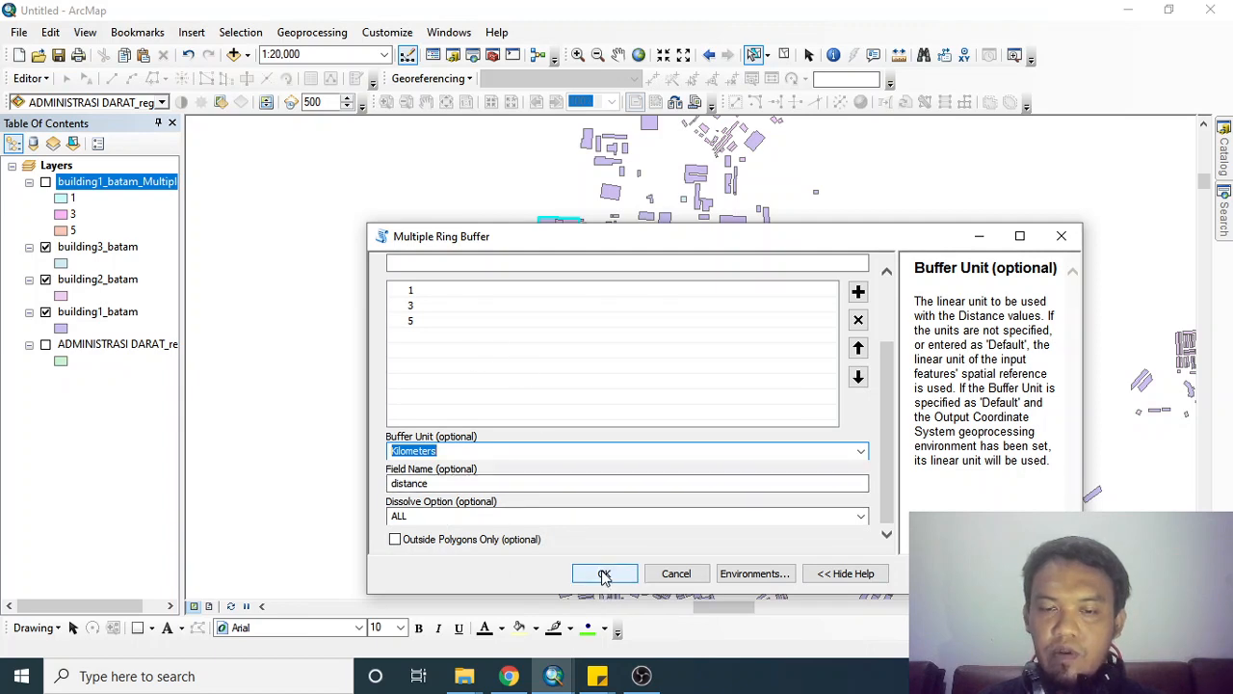
left_click(604, 575)
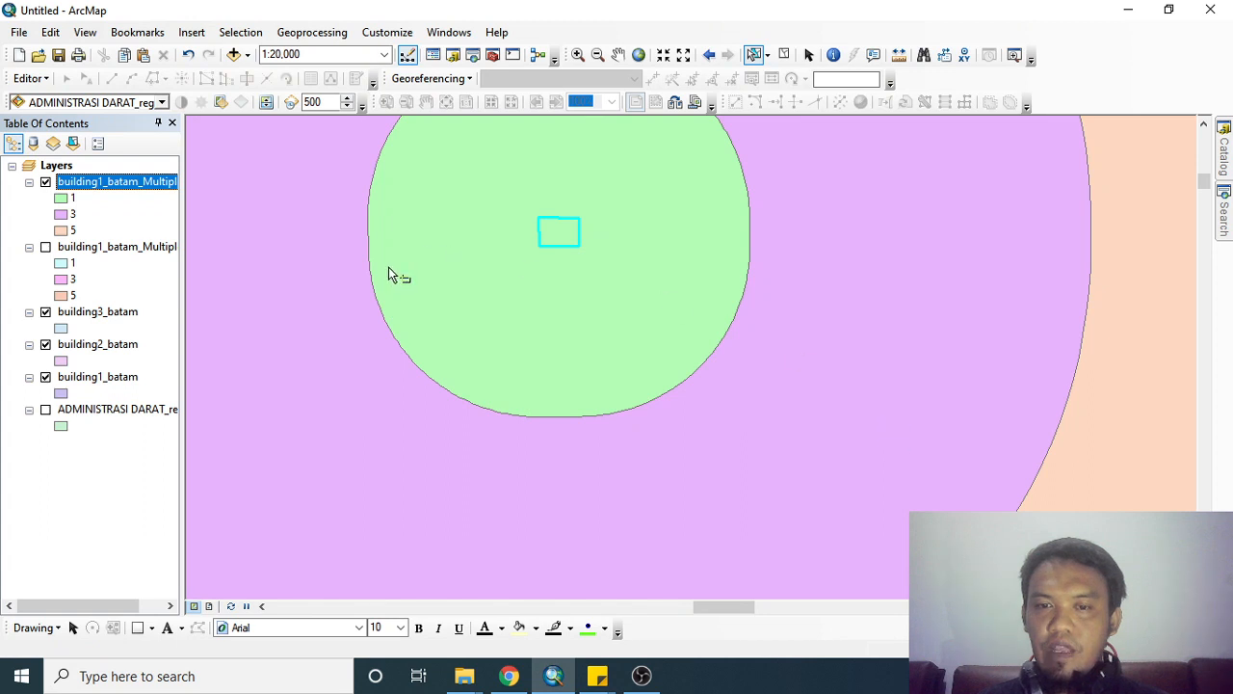
- Inspect the full extent of the buffer rings, and hide the newly created buffer layer
scroll(636, 356, "up", 5)
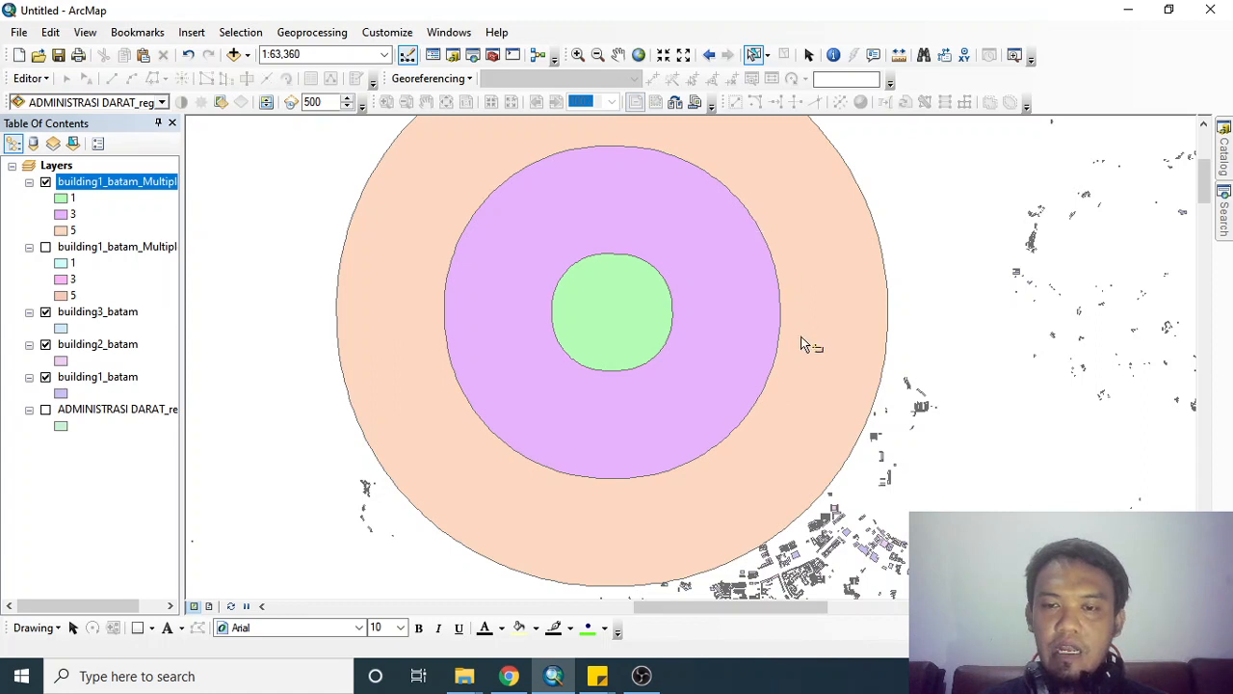
left_click(48, 183)
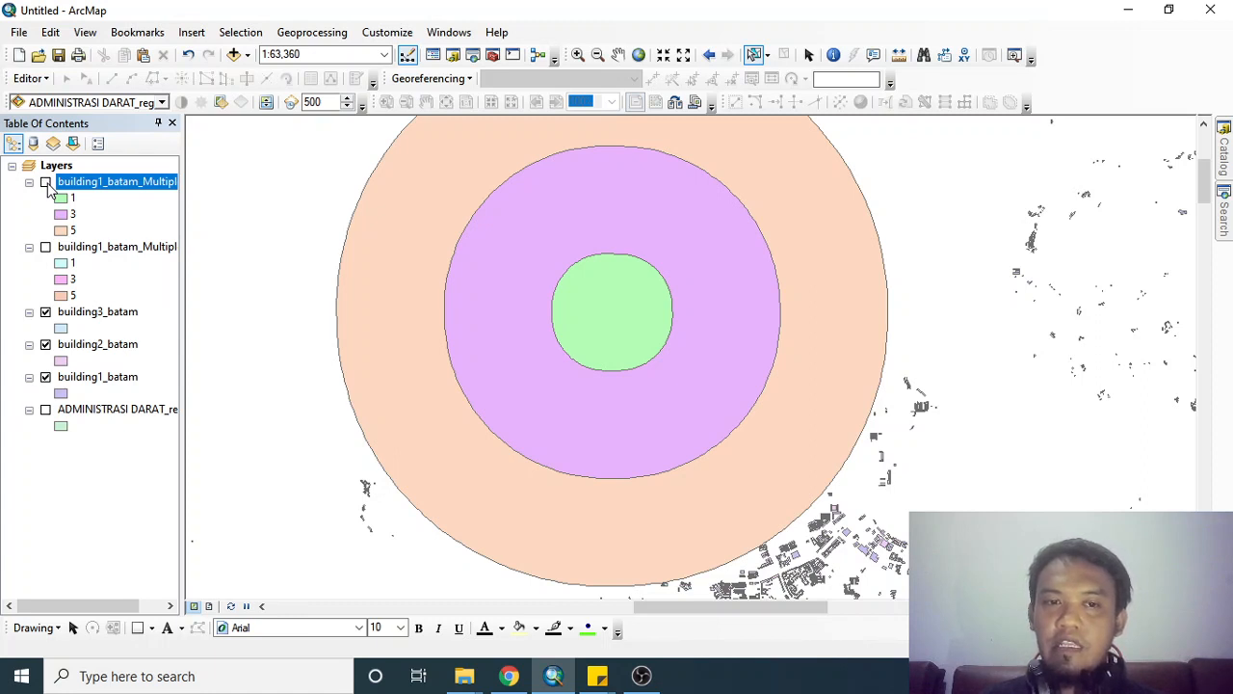
left_click(45, 182)
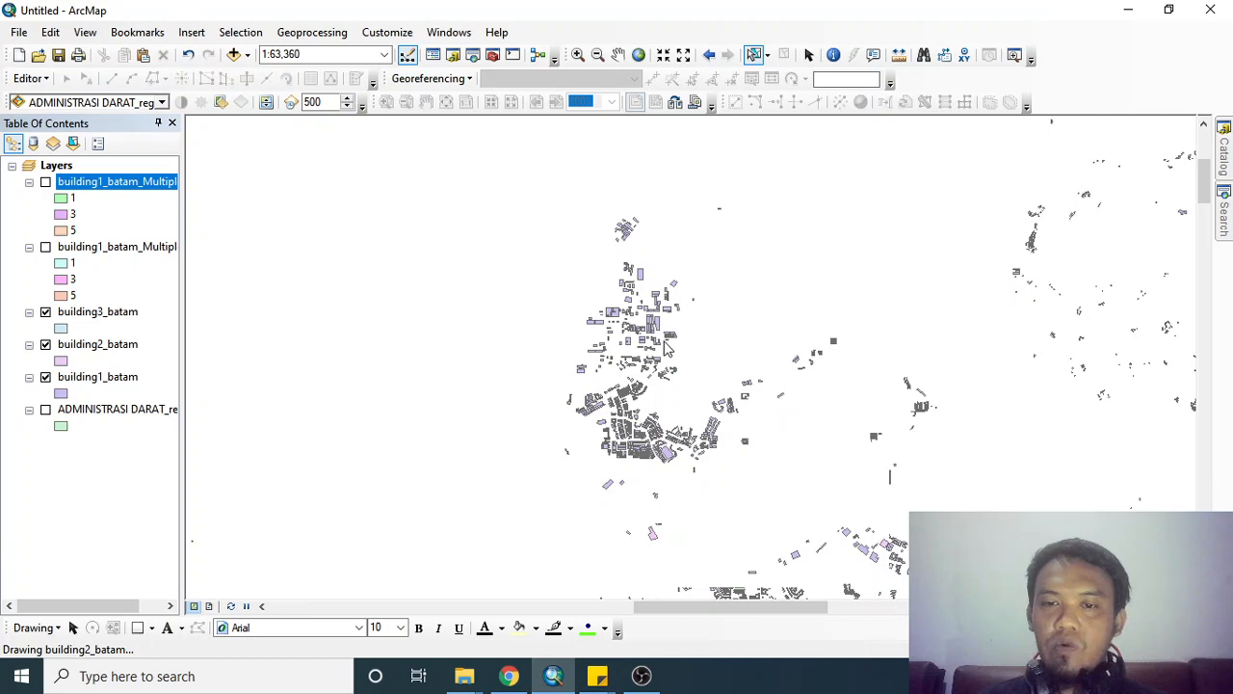
- Select the same large northern building together with the large building in the dense southern block
scroll(665, 345, "up", 5)
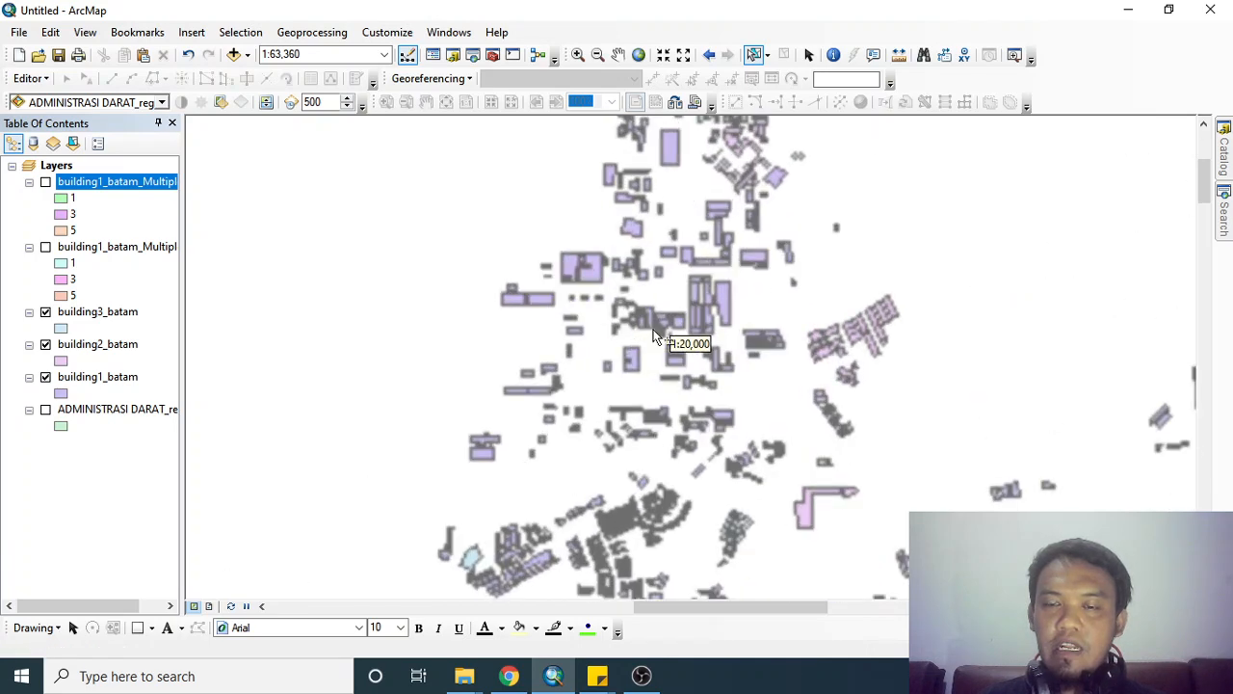
left_click(592, 276)
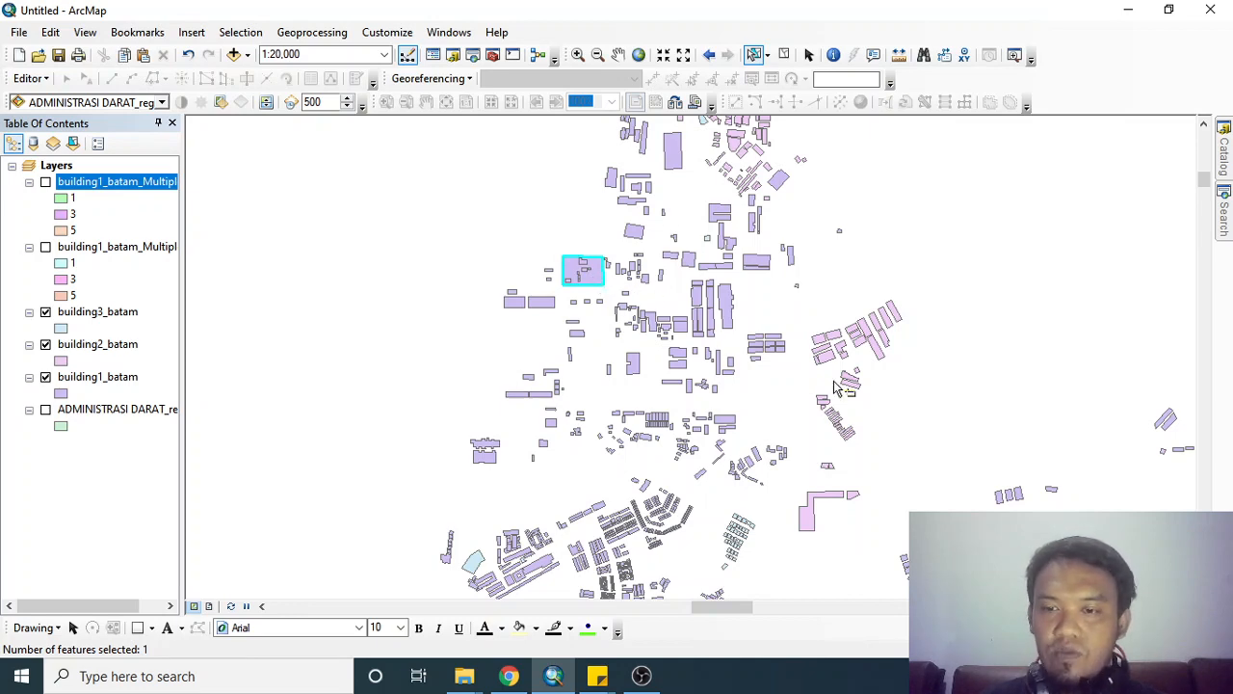
scroll(809, 370, "up", 2)
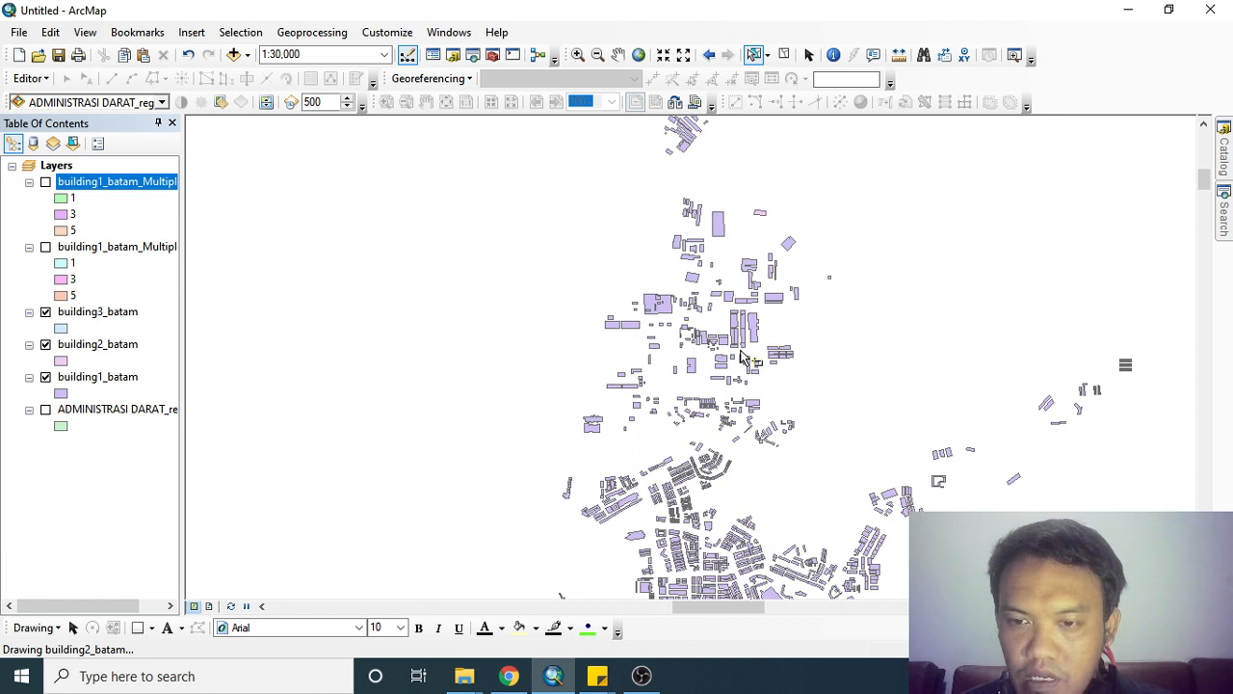
left_click_drag(755, 393, 727, 289)
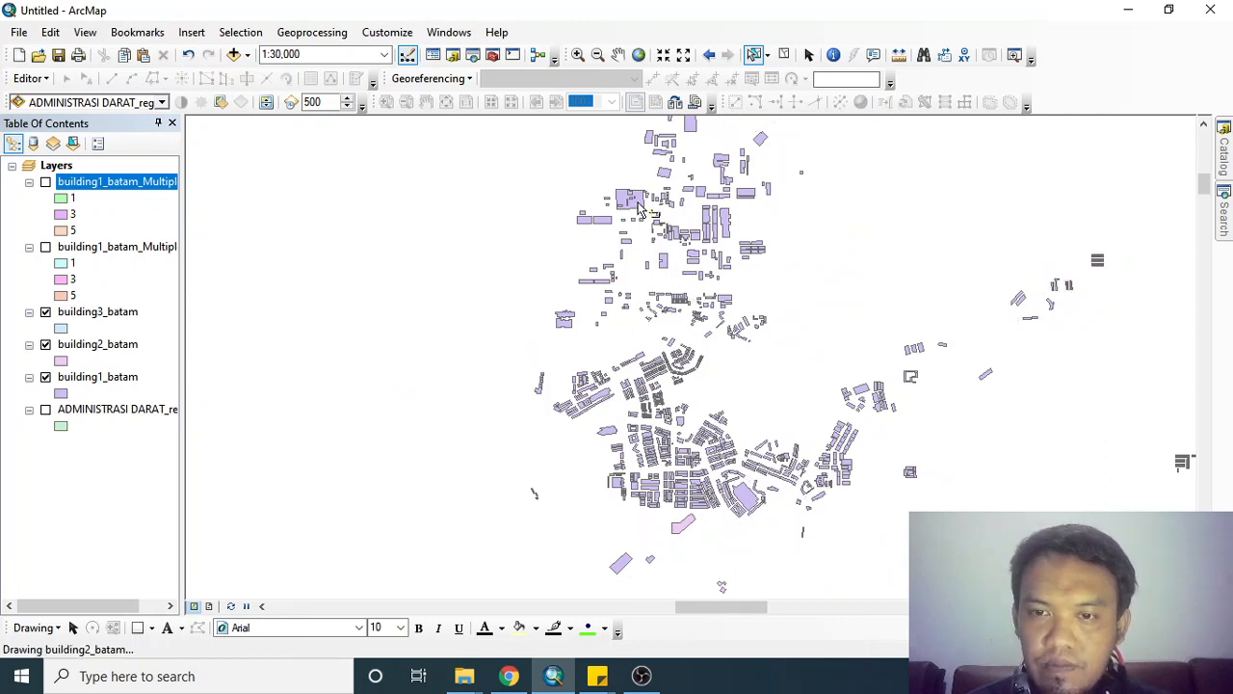
left_click(637, 204)
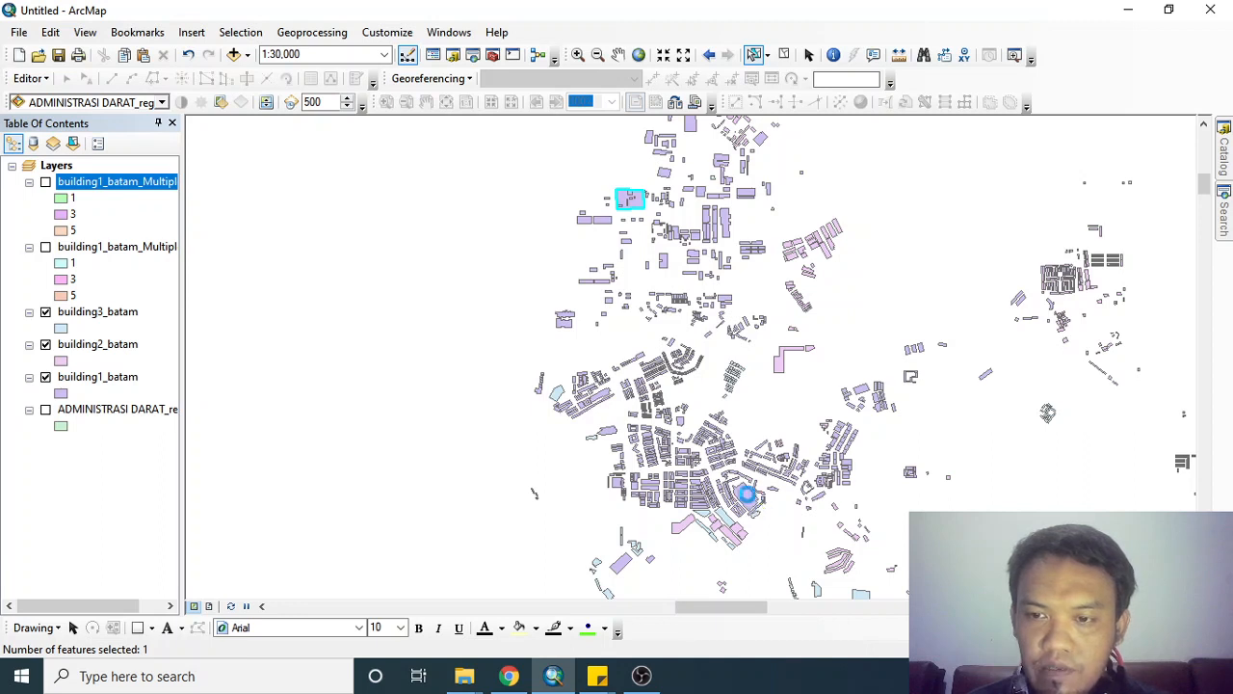
left_click(748, 493, "shift")
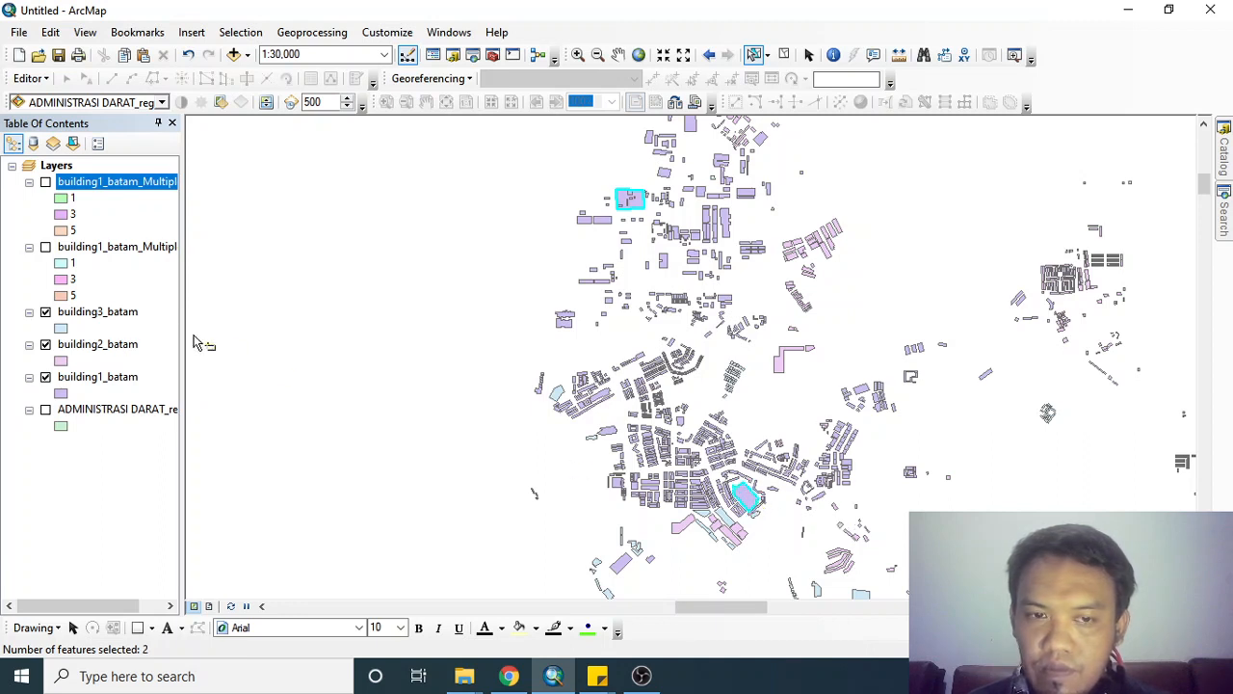
- Hide the building3_batam and building2_batam layers so only building1_batam is displayed
left_click(48, 318, "ctrl")
left_click(46, 312)
left_click(45, 344)
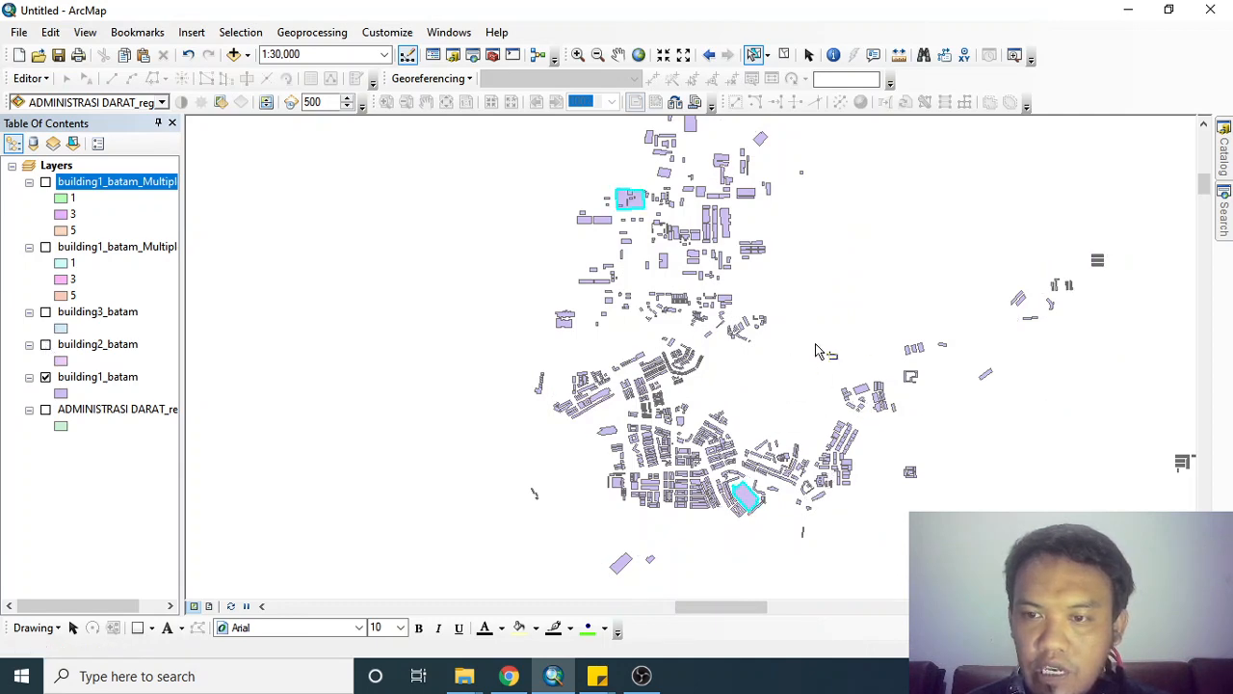
- Add the tall rectangular building at the northern end of building1_batam to the current selection
left_click_drag(769, 244, 766, 473)
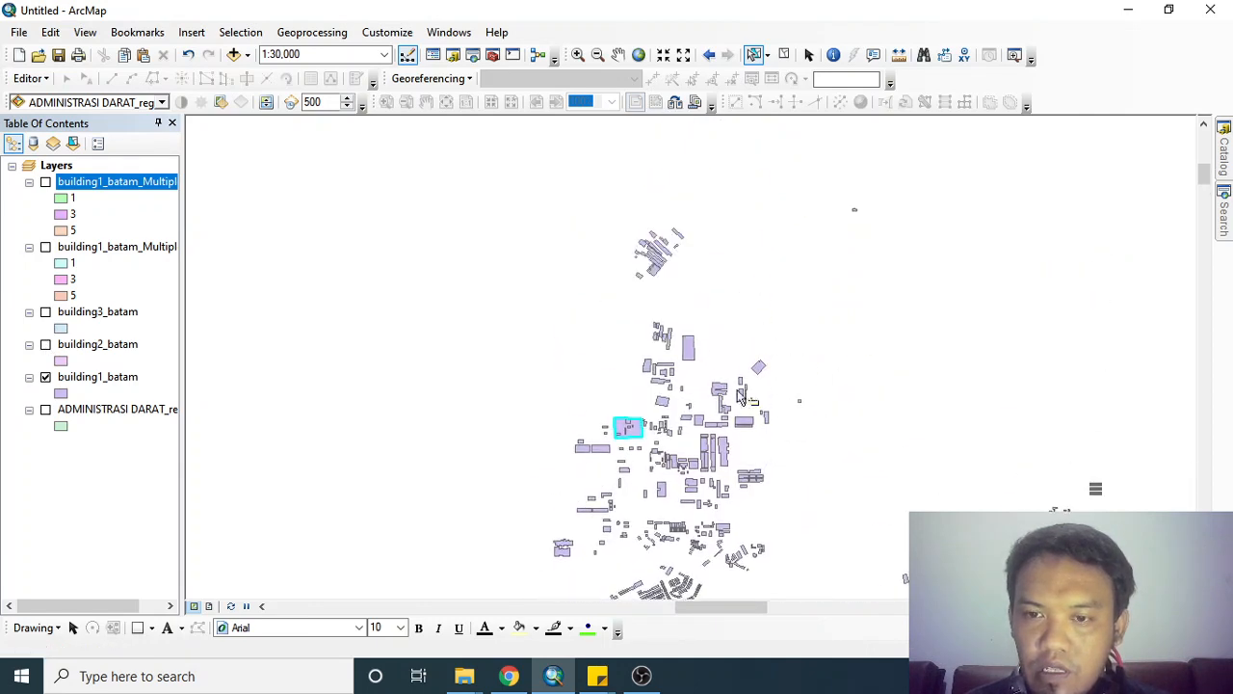
left_click(688, 349, "shift")
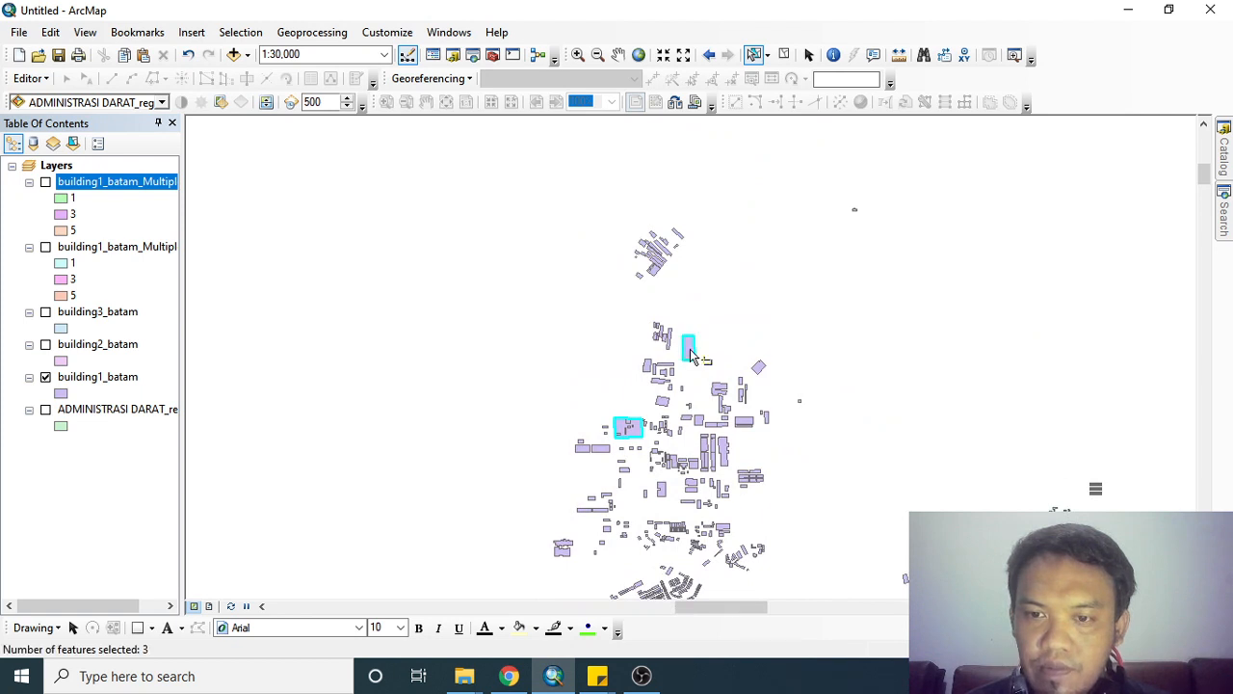
left_click_drag(780, 447, 730, 253)
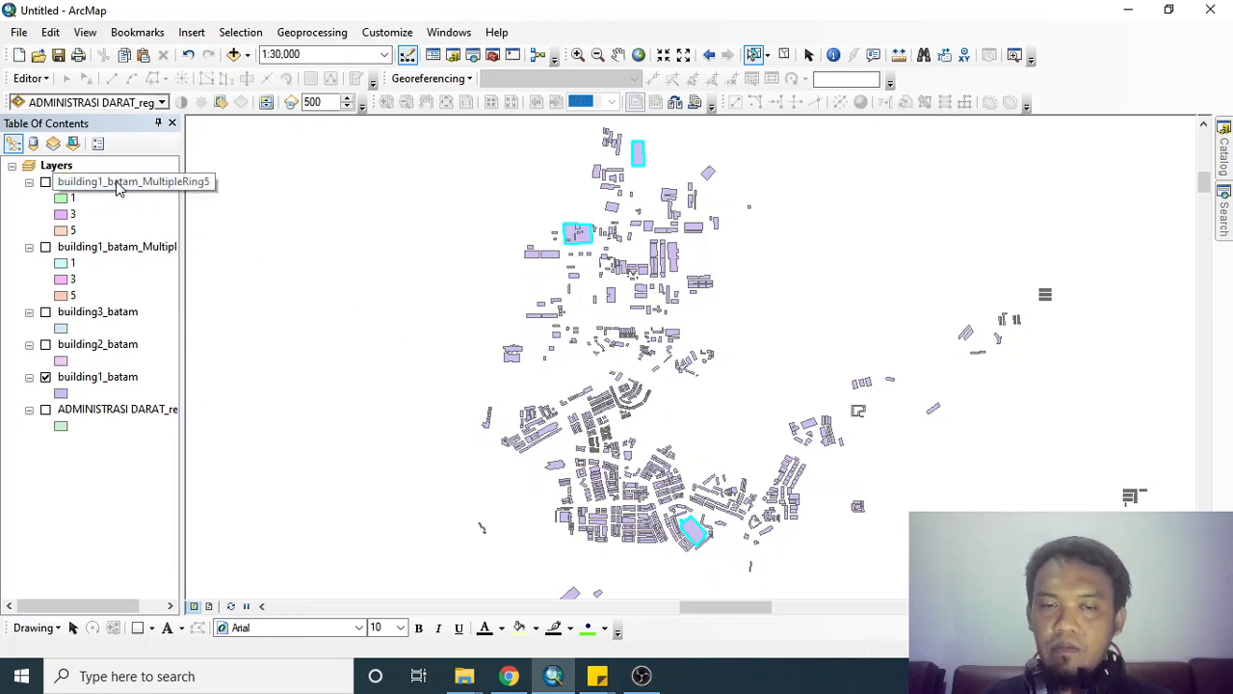
left_click_drag(117, 188, 647, 391)
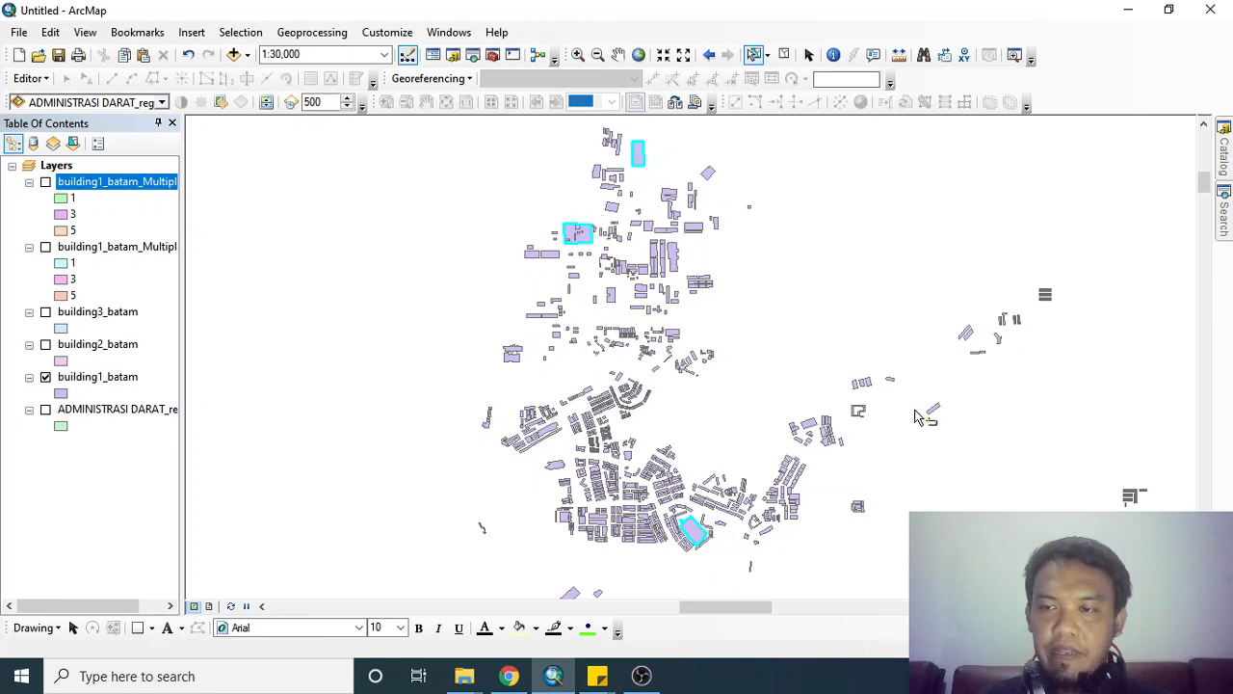
- Open the Multiple Ring Buffer tool and set building1_batam as its input features
left_click(1227, 227)
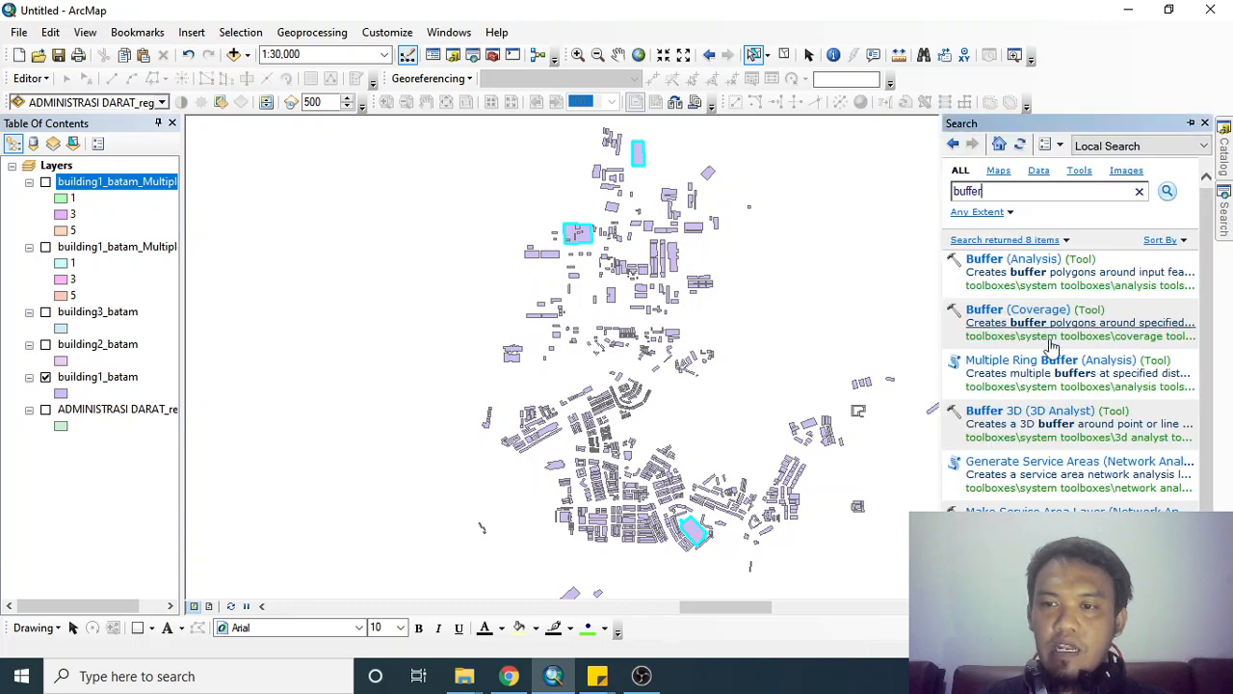
left_click(1038, 358)
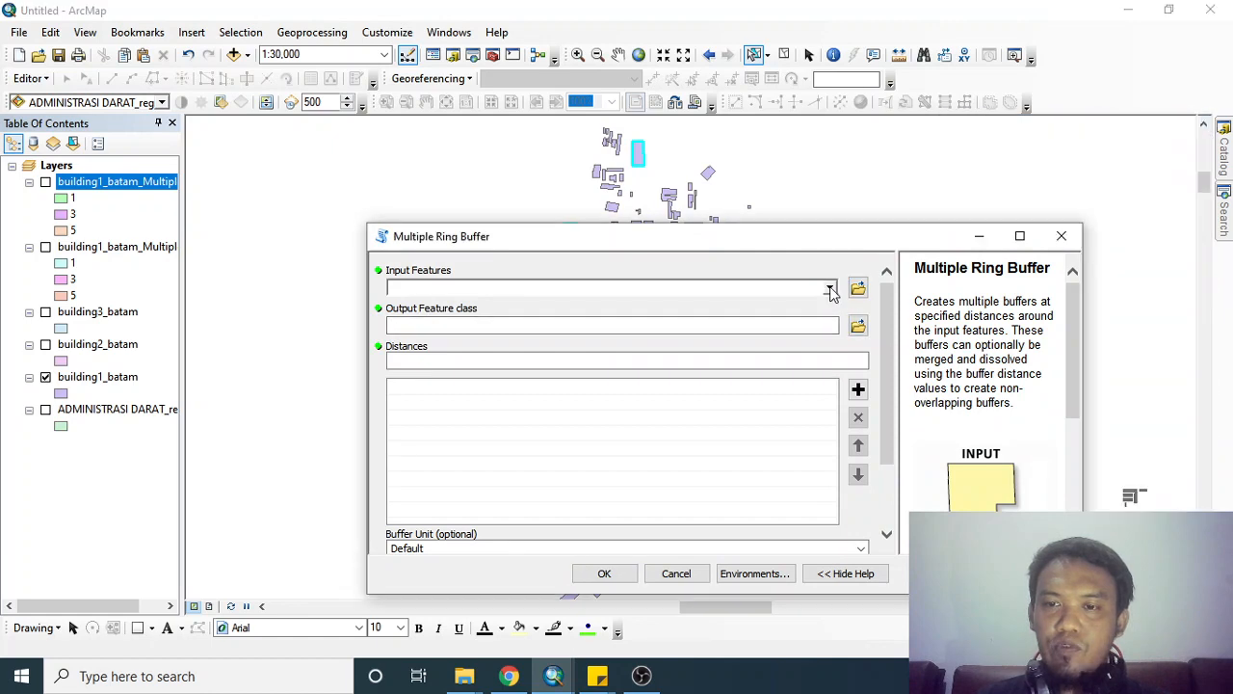
left_click(829, 289)
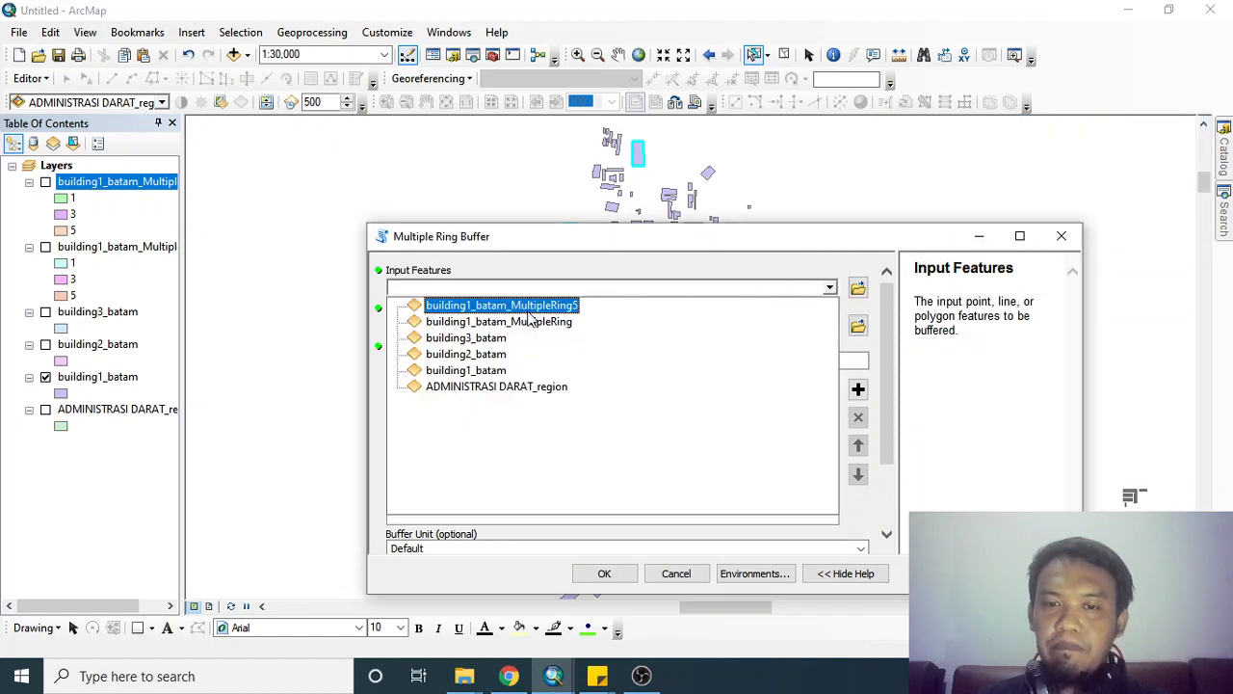
left_click(497, 371)
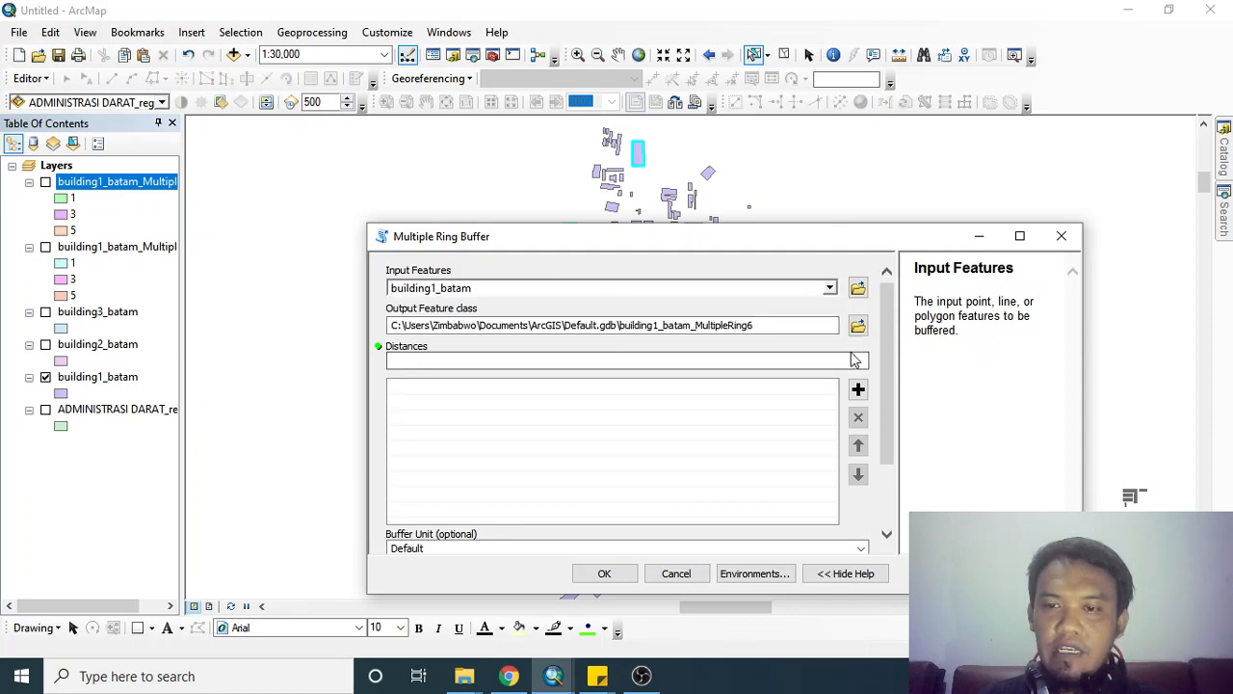
- Add the buffer distances 1, 3 and 5 to the Multiple Ring Buffer distance list
left_click(800, 358)
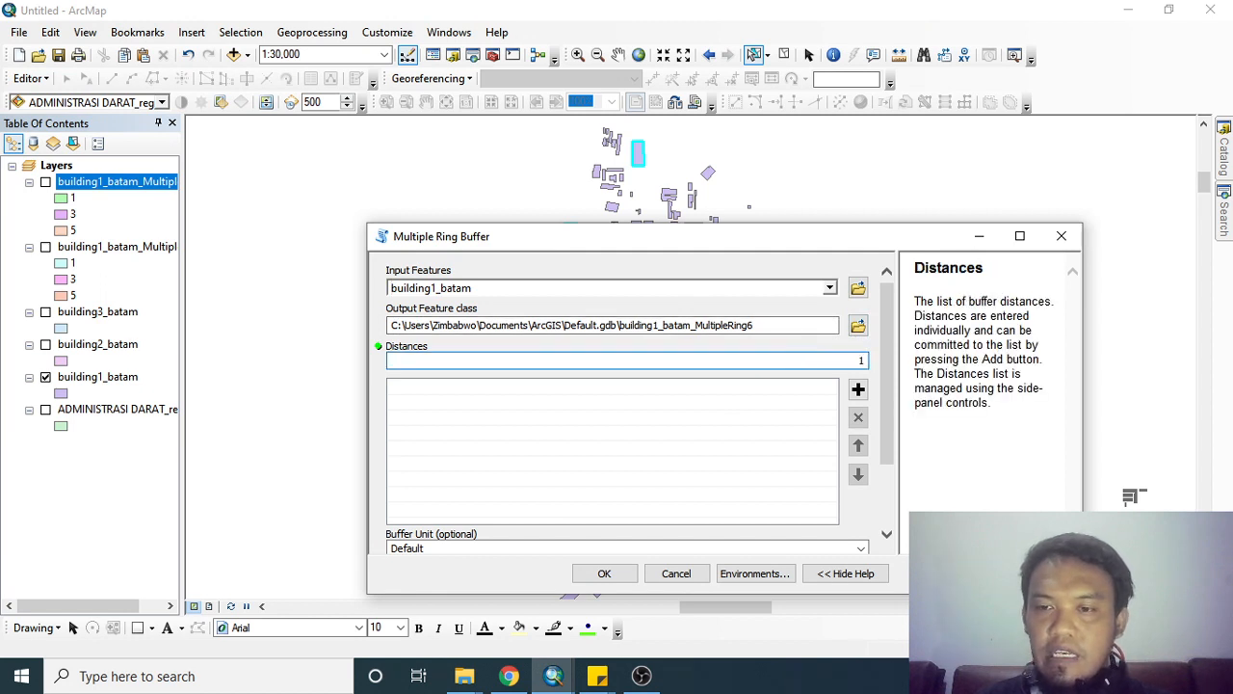
left_click(859, 390)
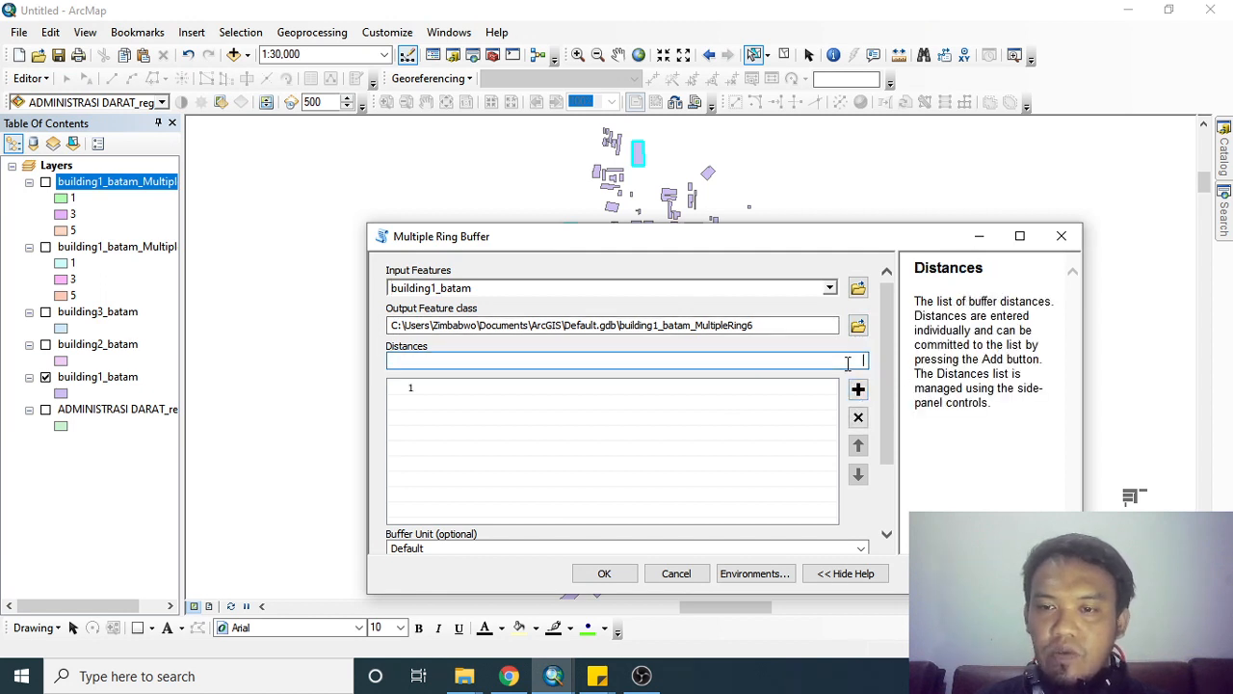
left_click(859, 390)
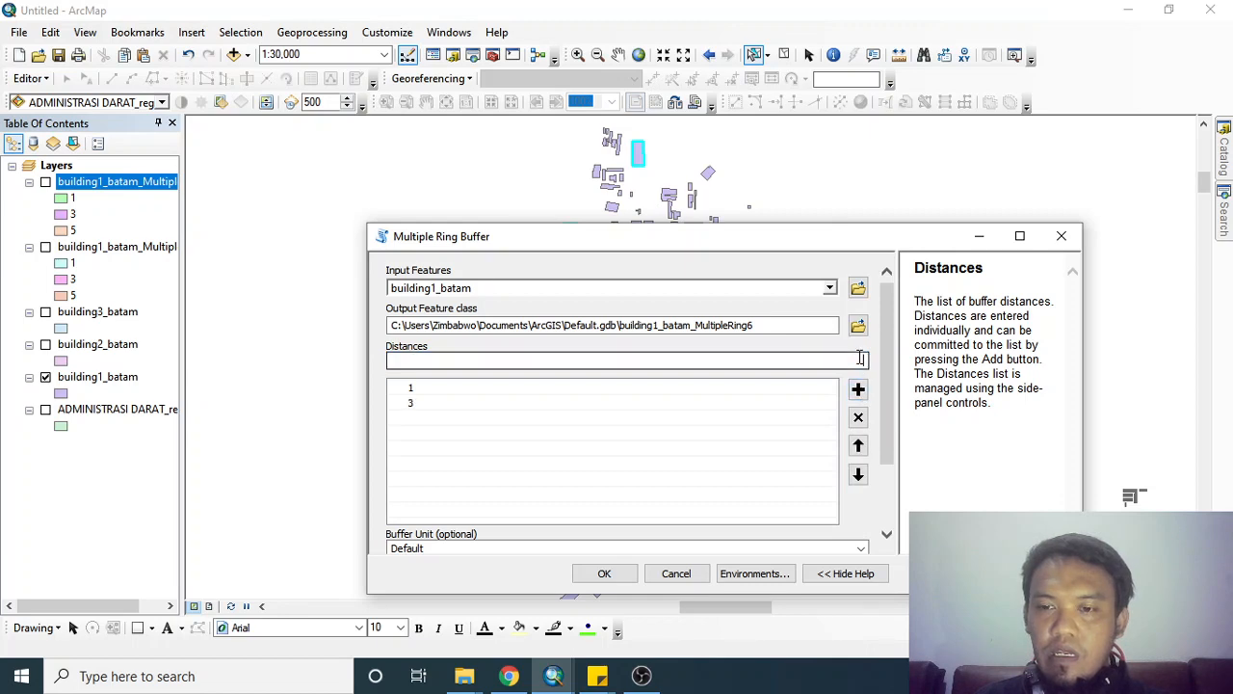
type("5")
left_click(859, 390)
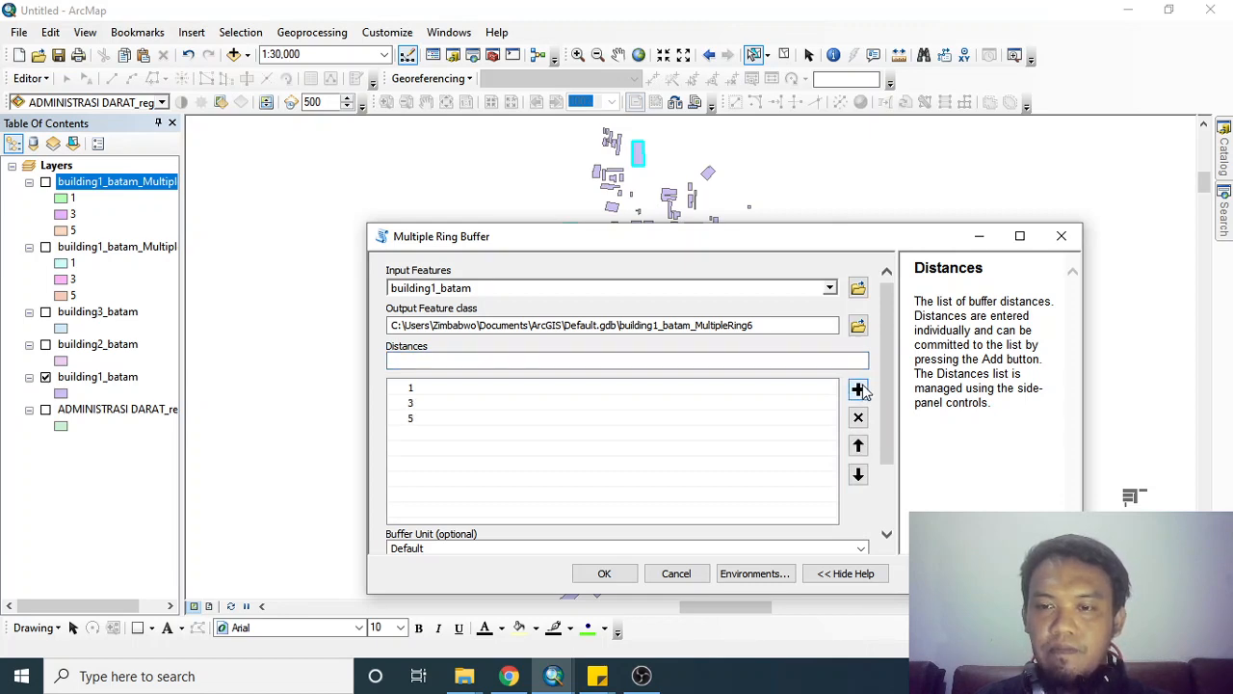
- Set the buffer unit to Kilometers and run the buffer for the three selected buildings
left_click_drag(891, 376, 890, 436)
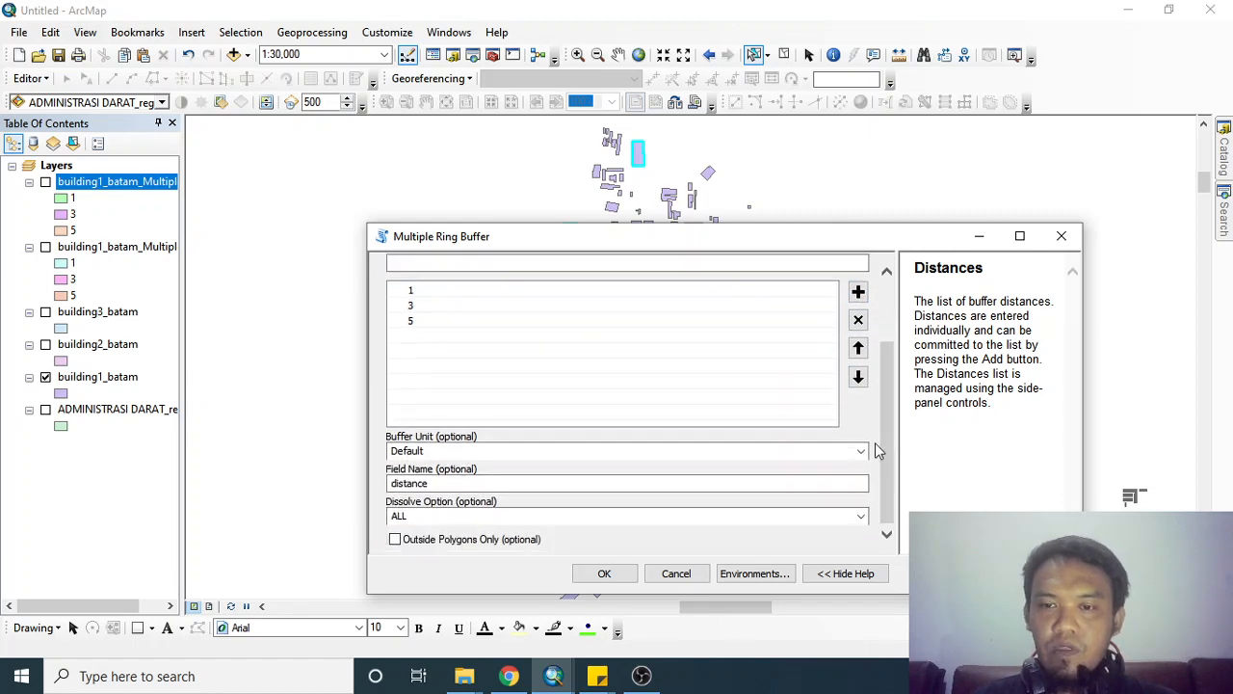
left_click(622, 451)
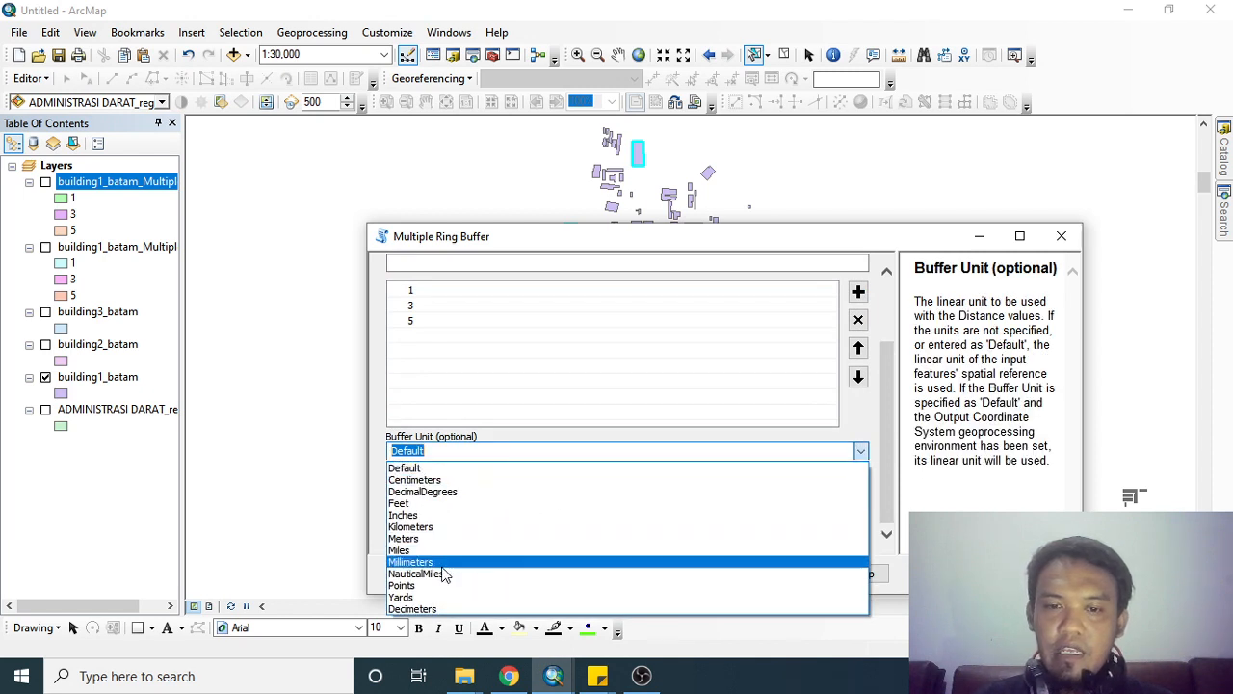
left_click(449, 528)
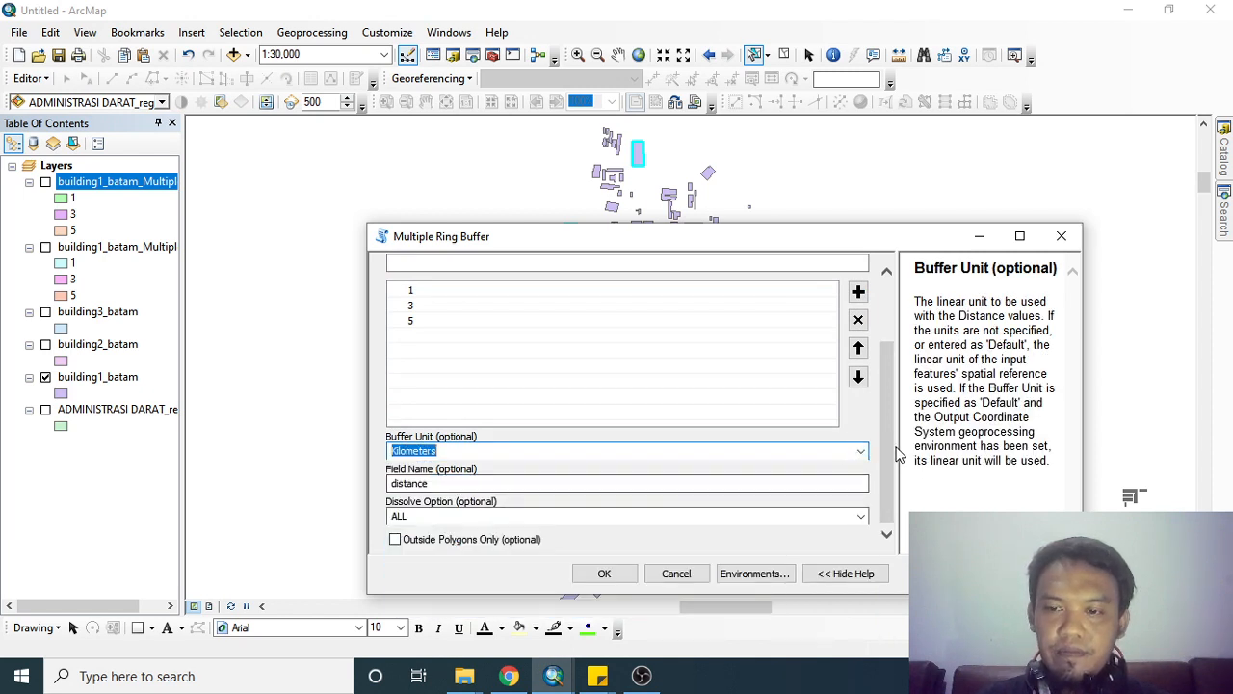
left_click(606, 574)
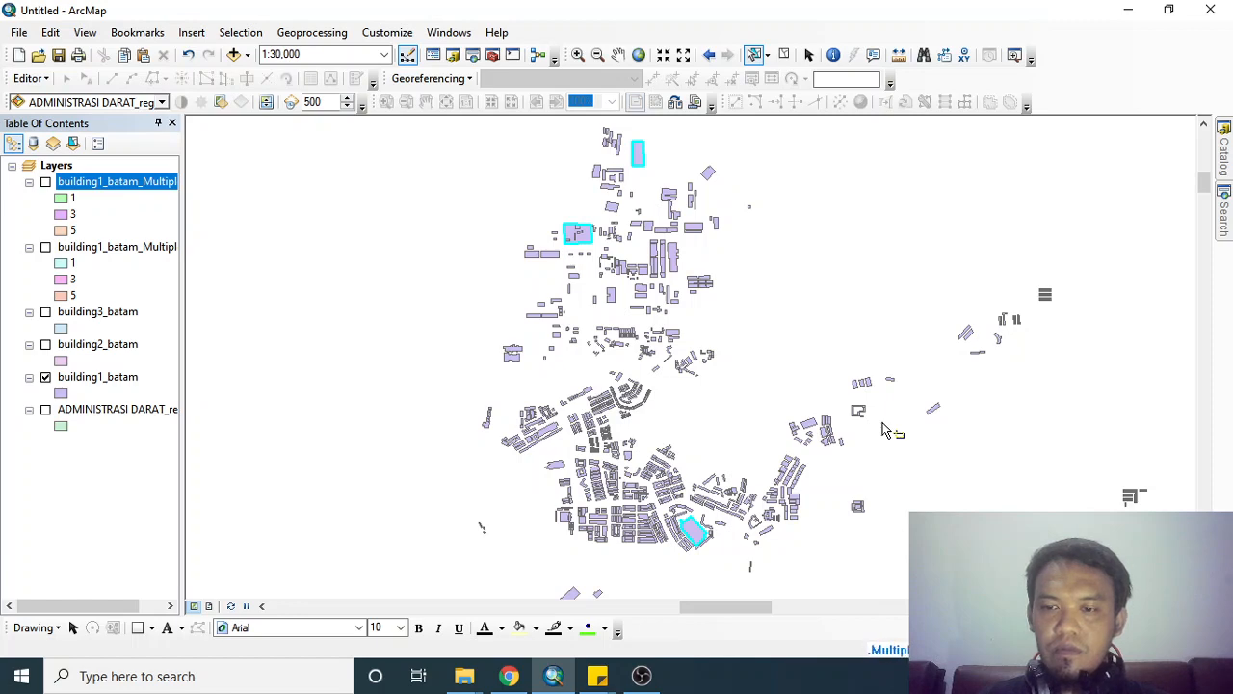
- Examine the full extent of the new buffer rings around the three buildings
scroll(877, 410, "up", 5)
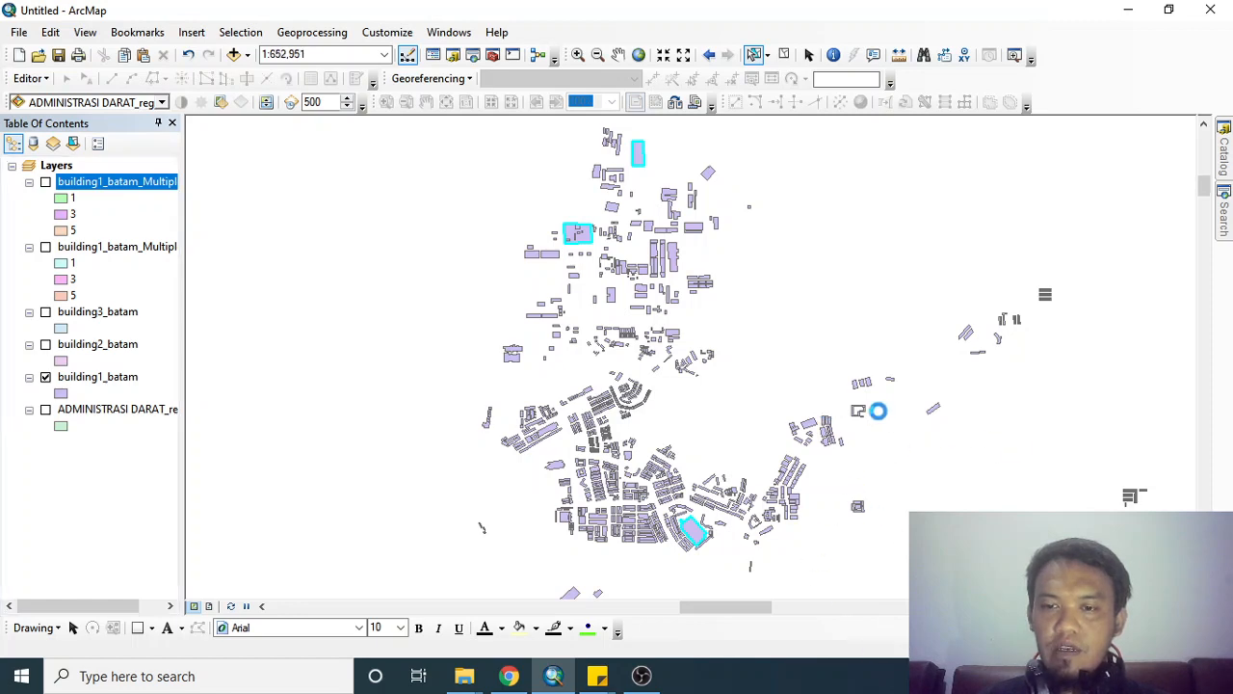
scroll(863, 389, "up", 3)
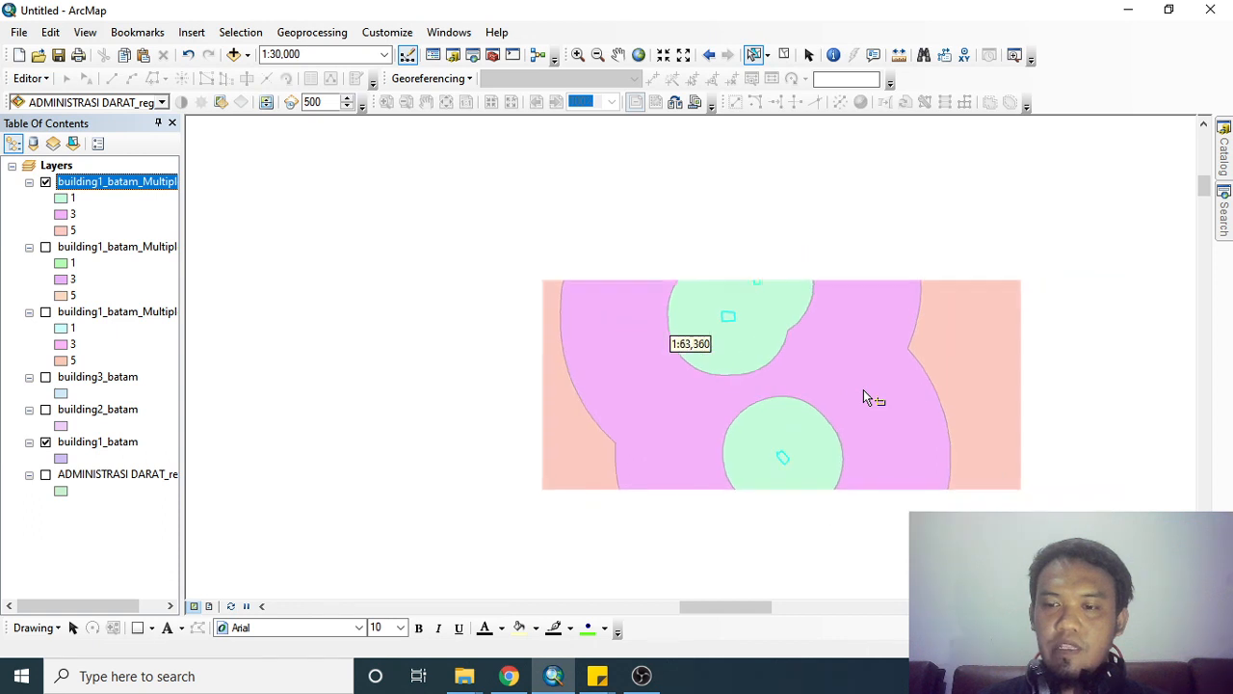
scroll(863, 390, "up", 2)
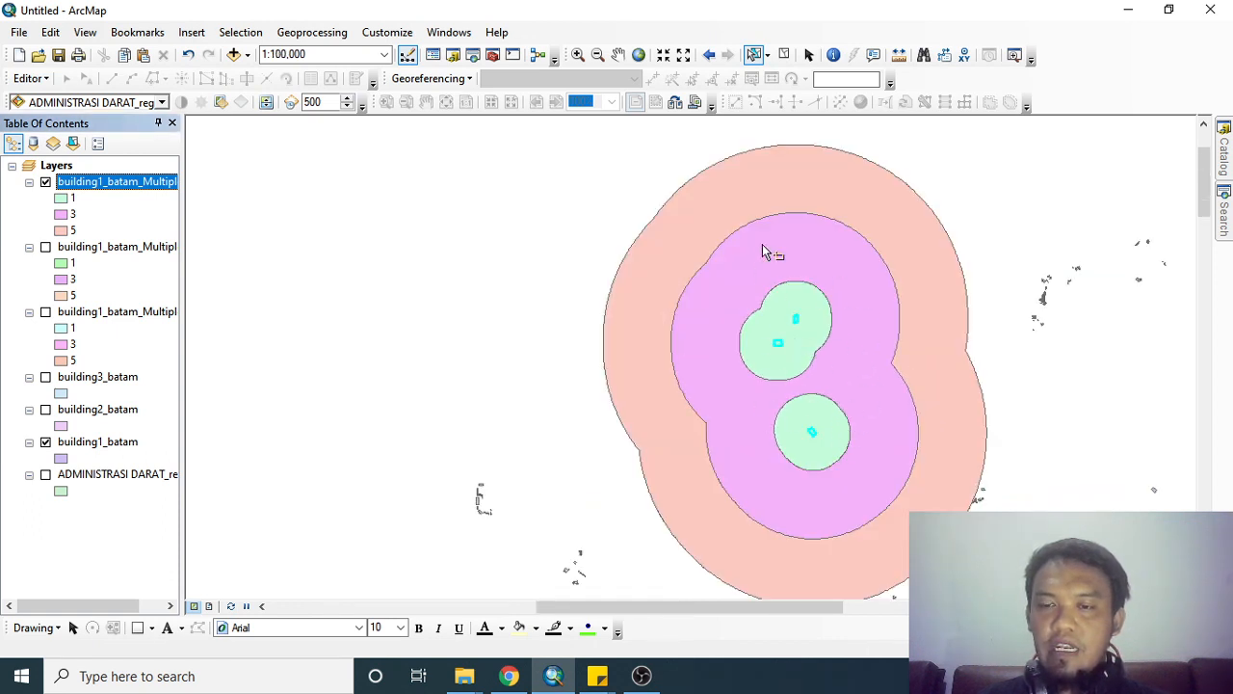
scroll(782, 340, "down", 2)
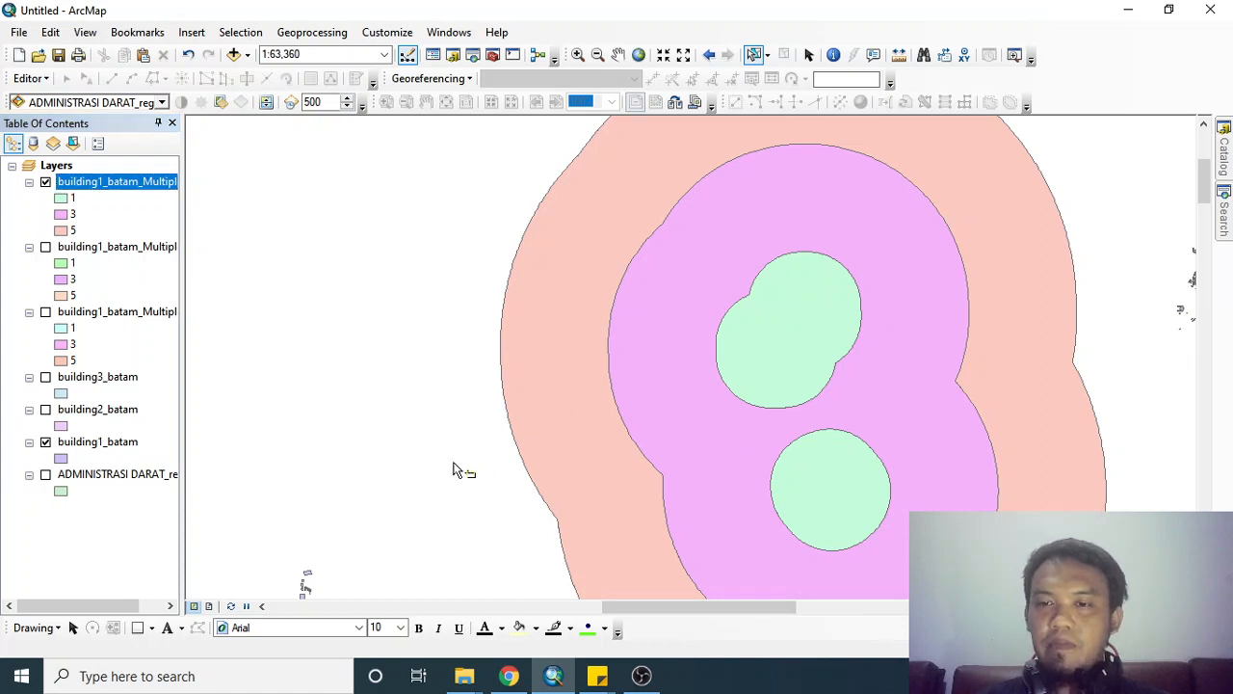
- Compare the new rings with the building1_batam_MultipleRing5 layer, leaving only the new ring layer displayed over building1_batam
left_click(46, 183)
left_click(45, 247)
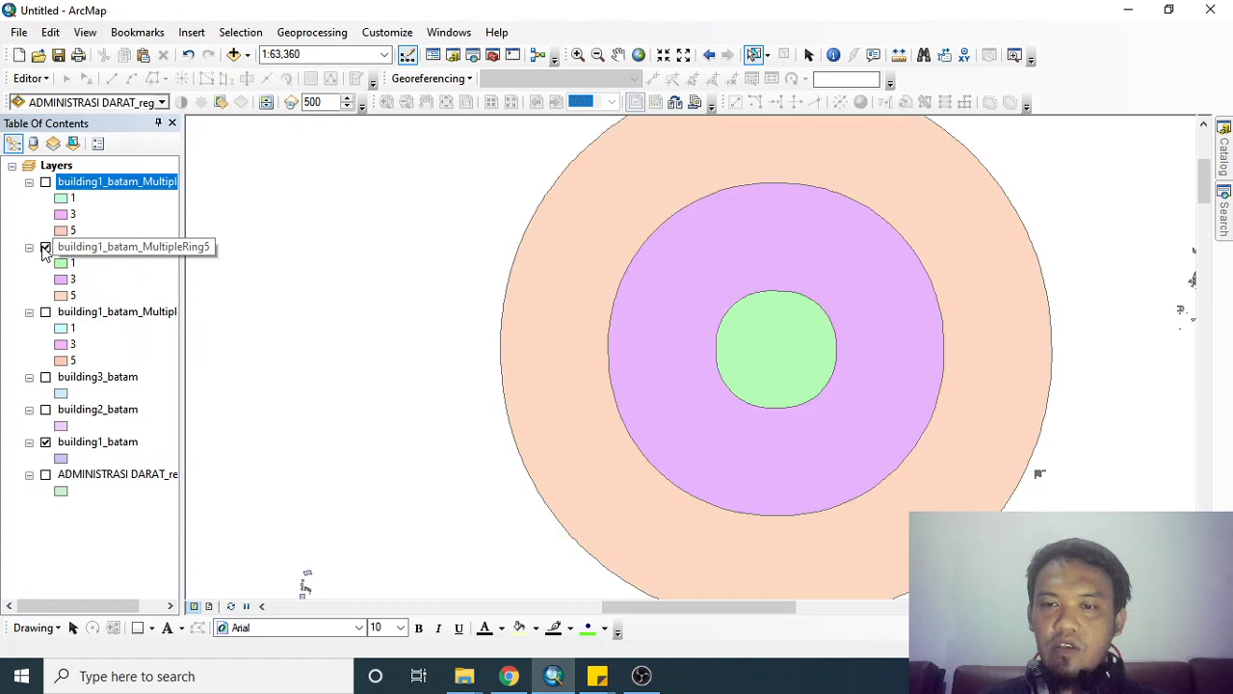
left_click(45, 247)
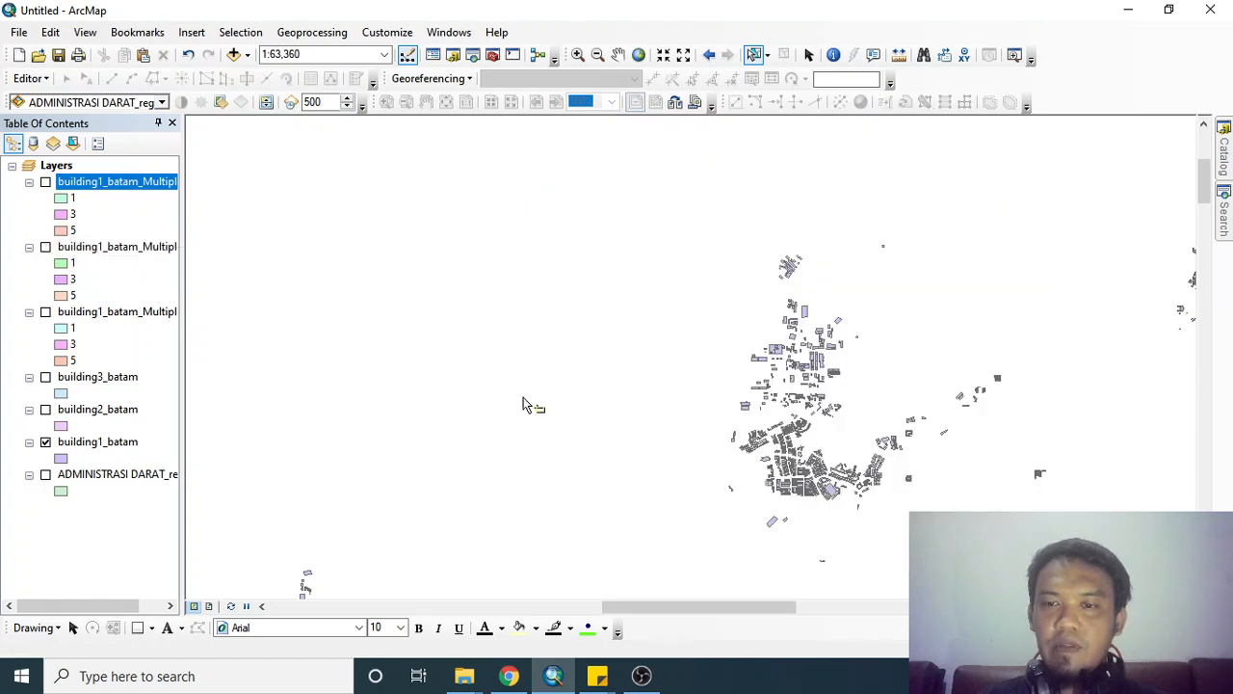
left_click(45, 183)
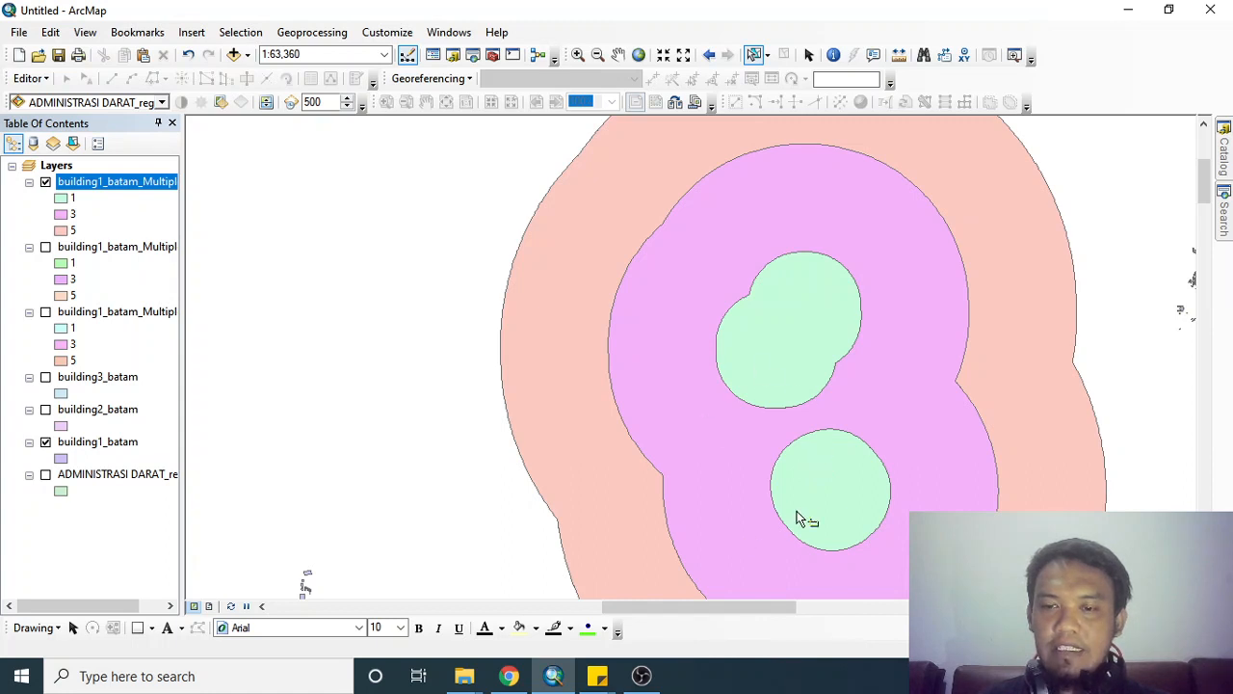
left_click_drag(771, 440, 666, 297)
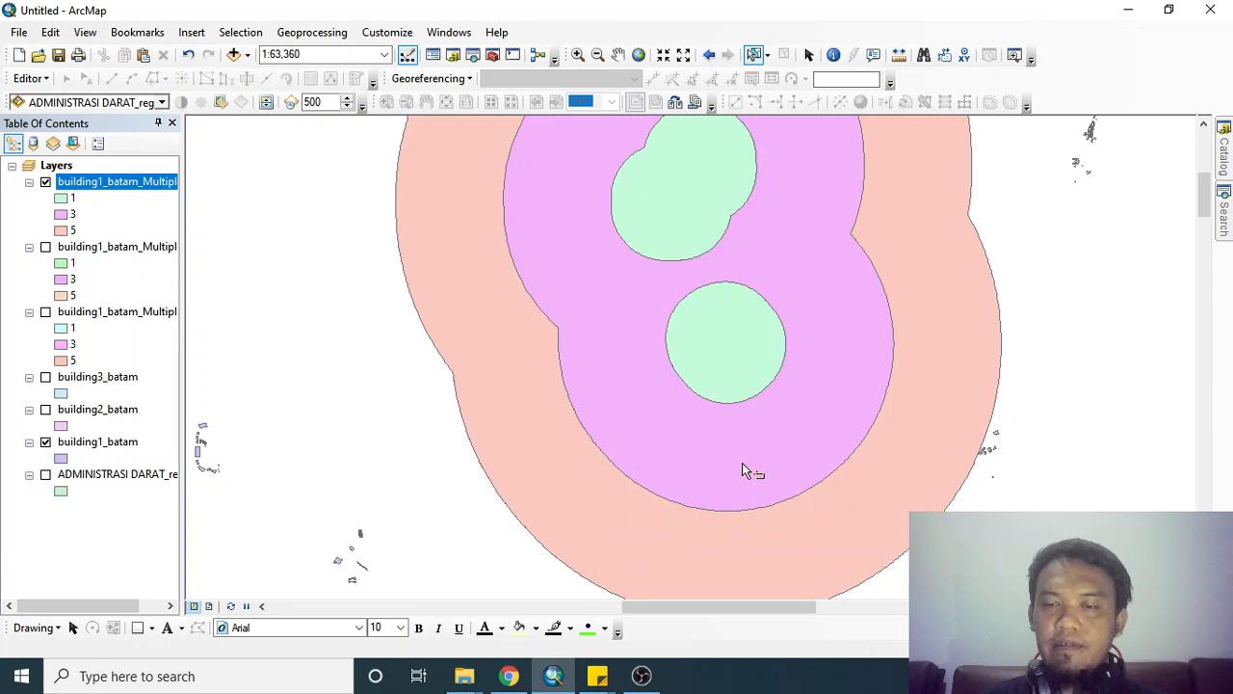
- Replace the buffer search with a local search for "intersect"
left_click(1224, 214)
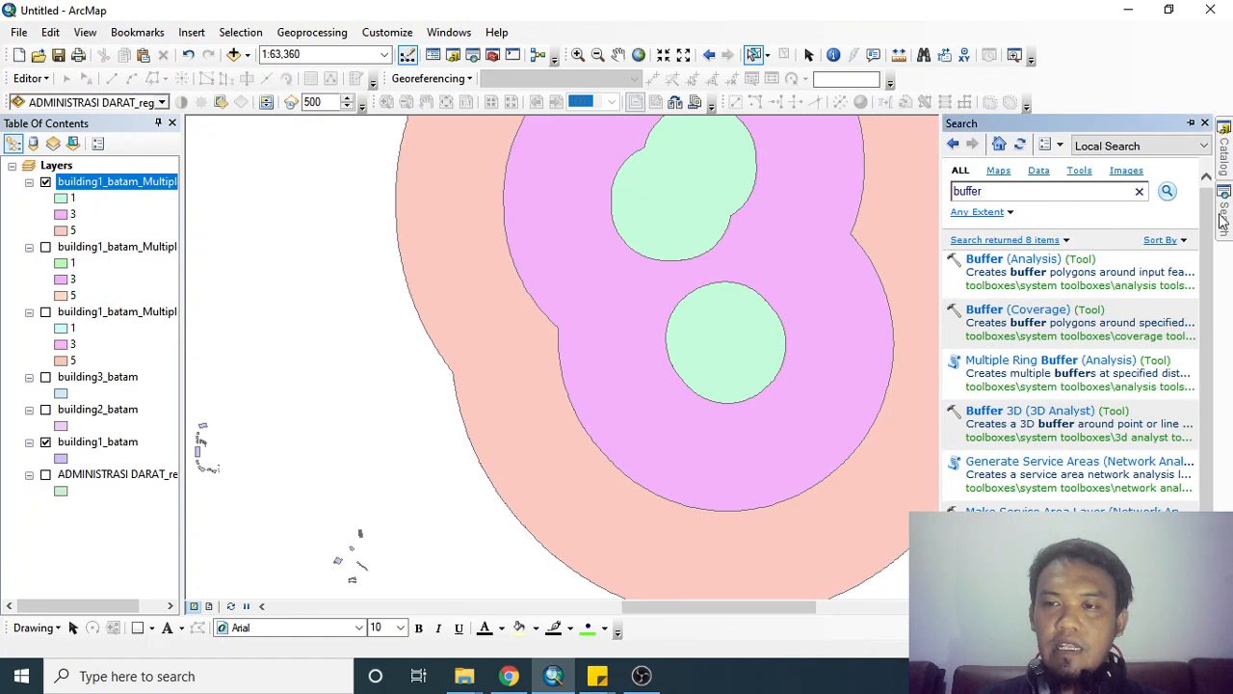
left_click(1108, 191)
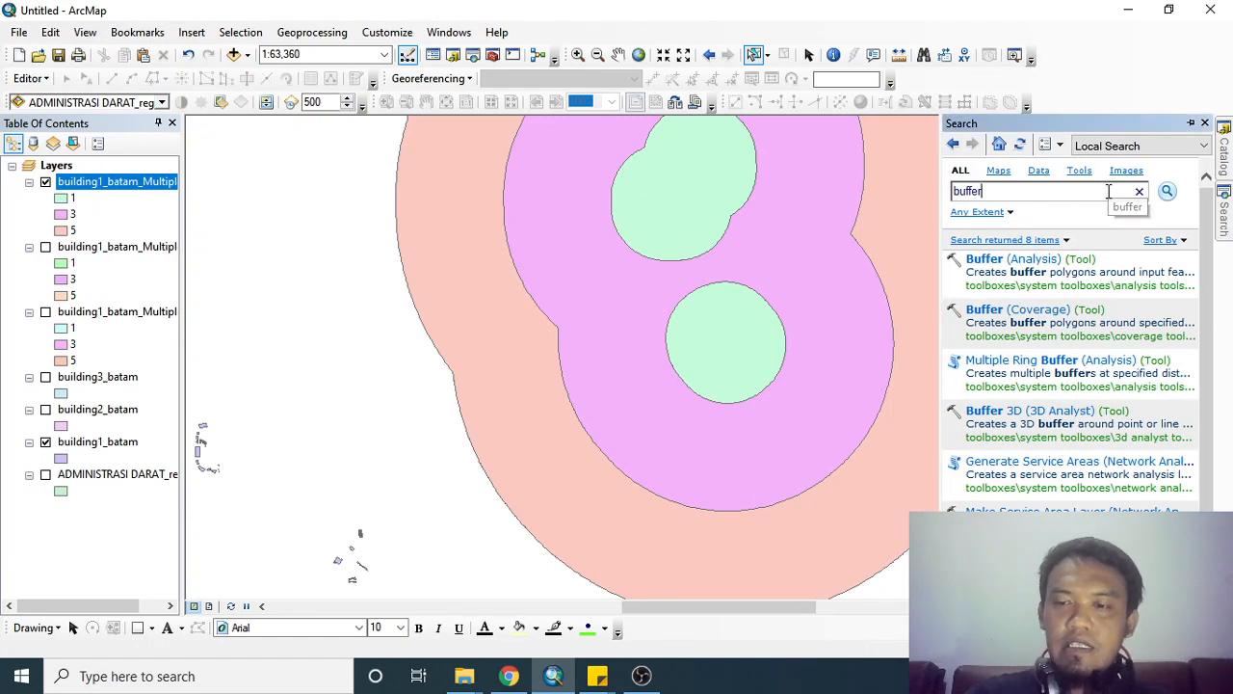
key("BackSpace")
key("BackSpace")
key("BackSpace")
key("BackSpace")
key("BackSpace")
key("BackSpace")
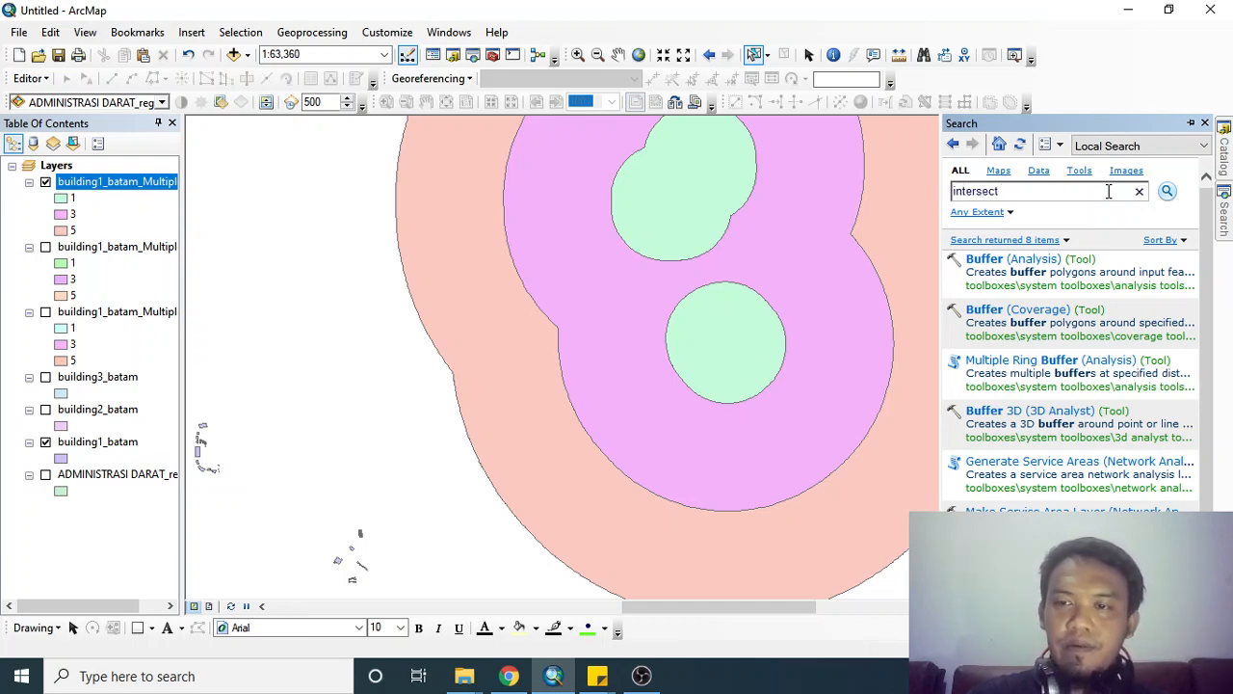
key("Return")
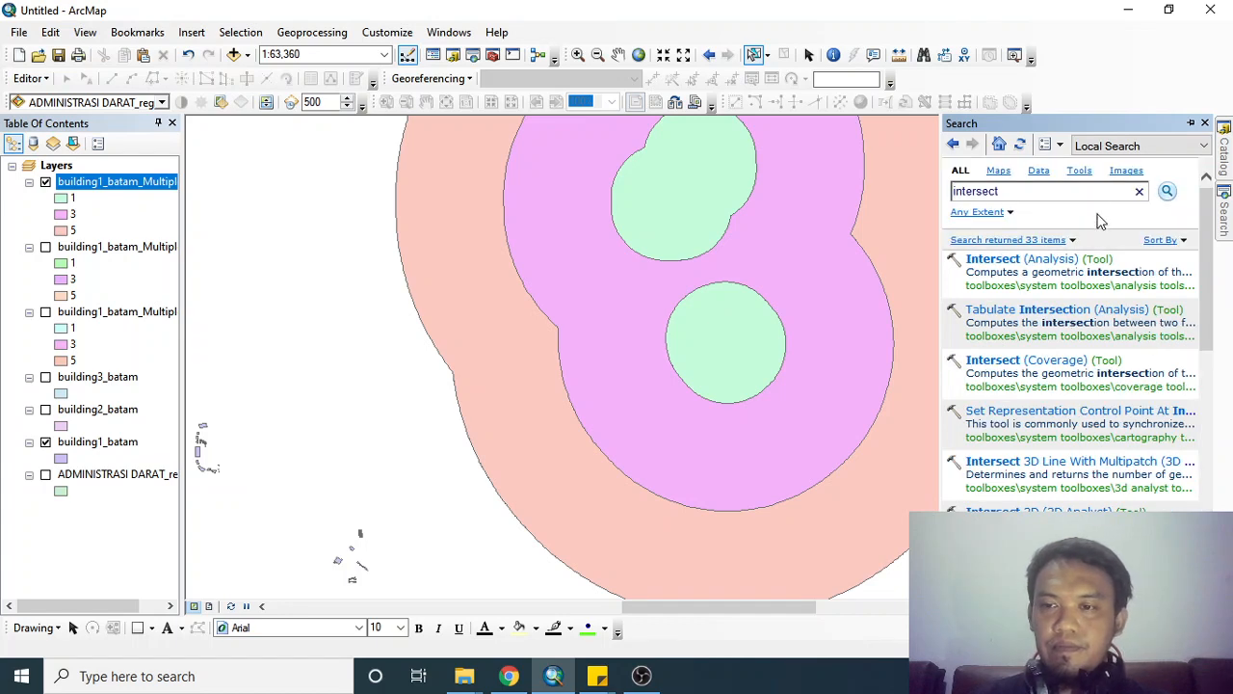
- Open the Intersect (Analysis) tool and add building1_batam and building1_batam_MultipleRing6 as its input features
left_click(1048, 259)
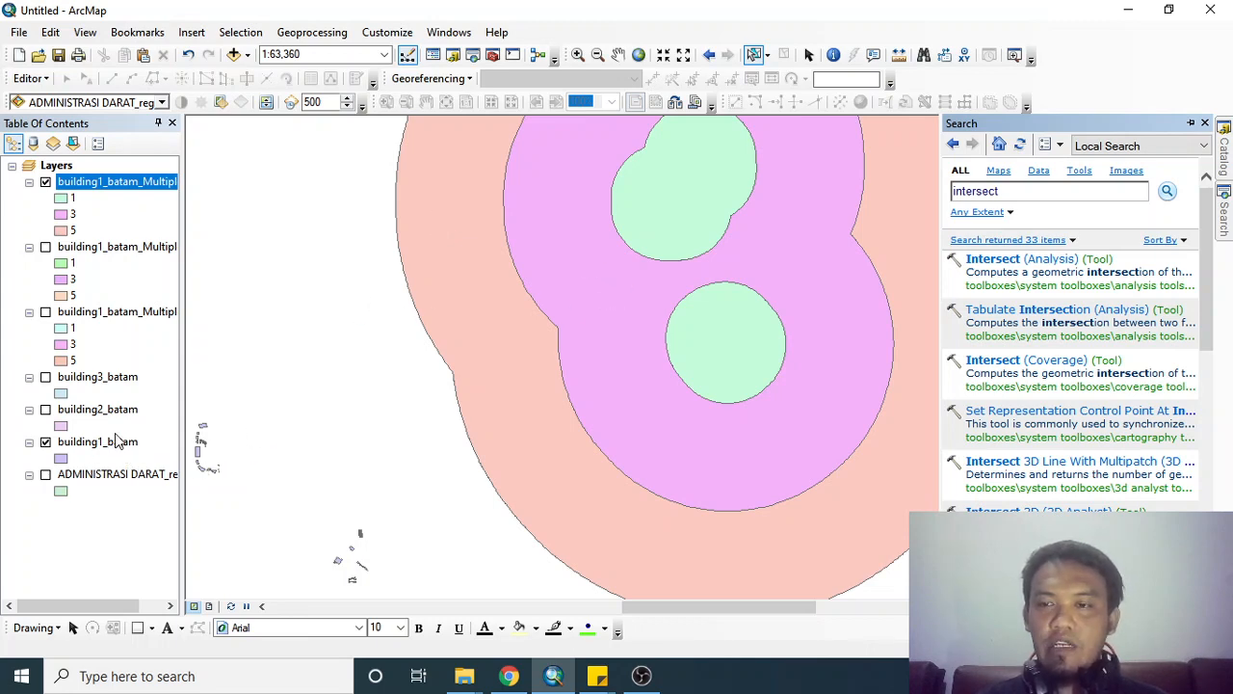
left_click(1010, 261)
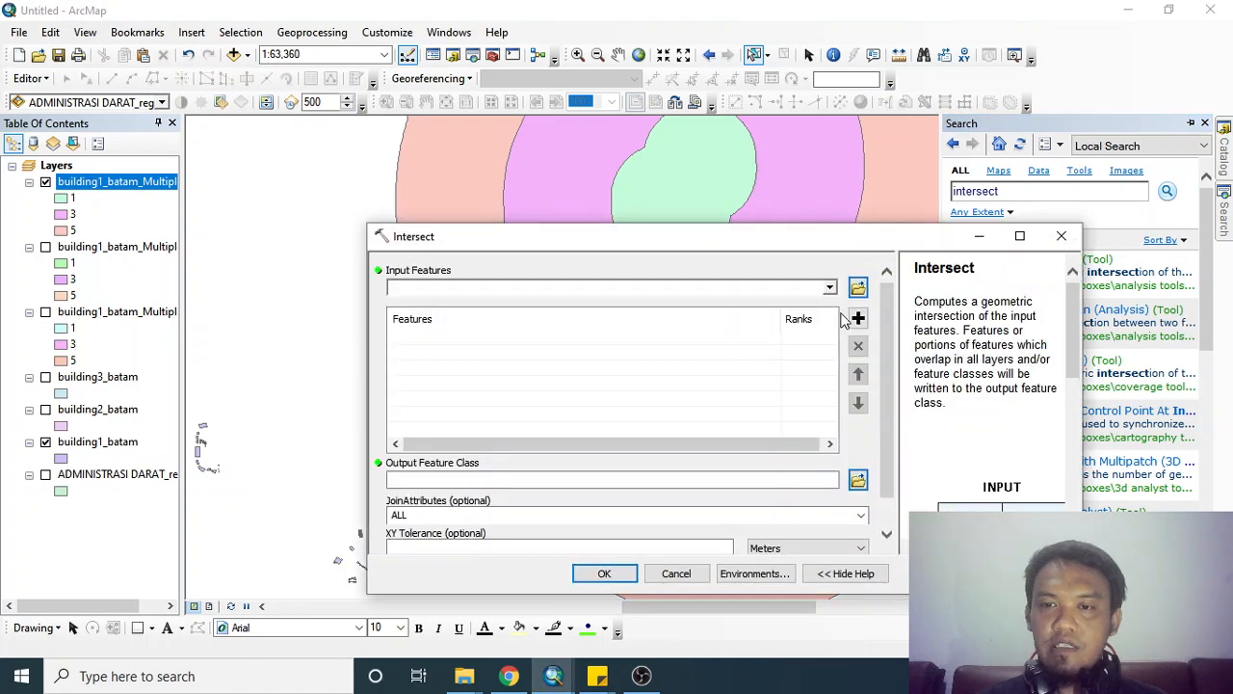
left_click(833, 290)
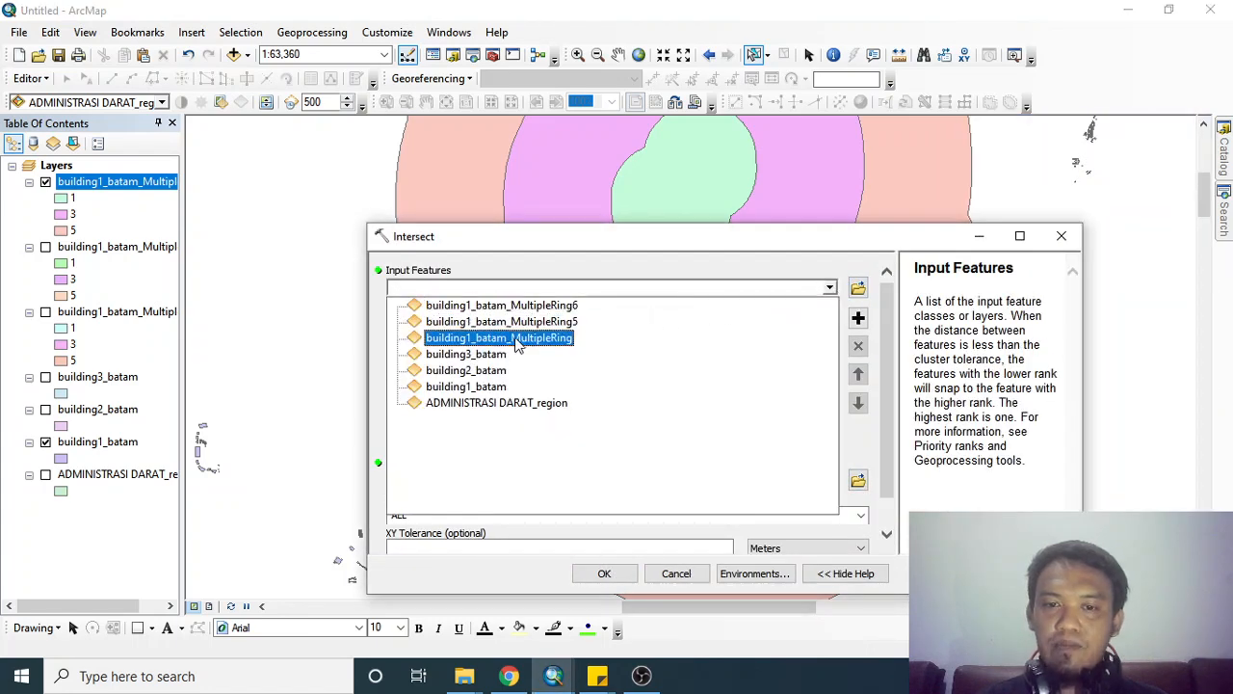
left_click(479, 389)
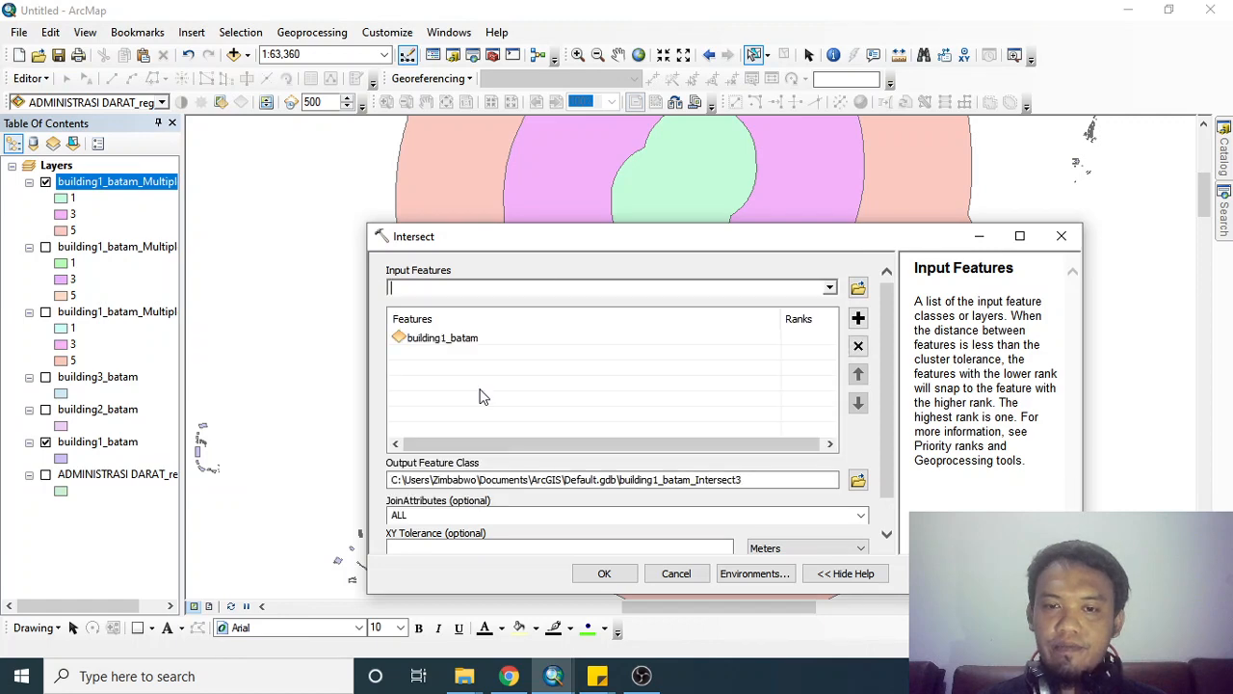
left_click(830, 289)
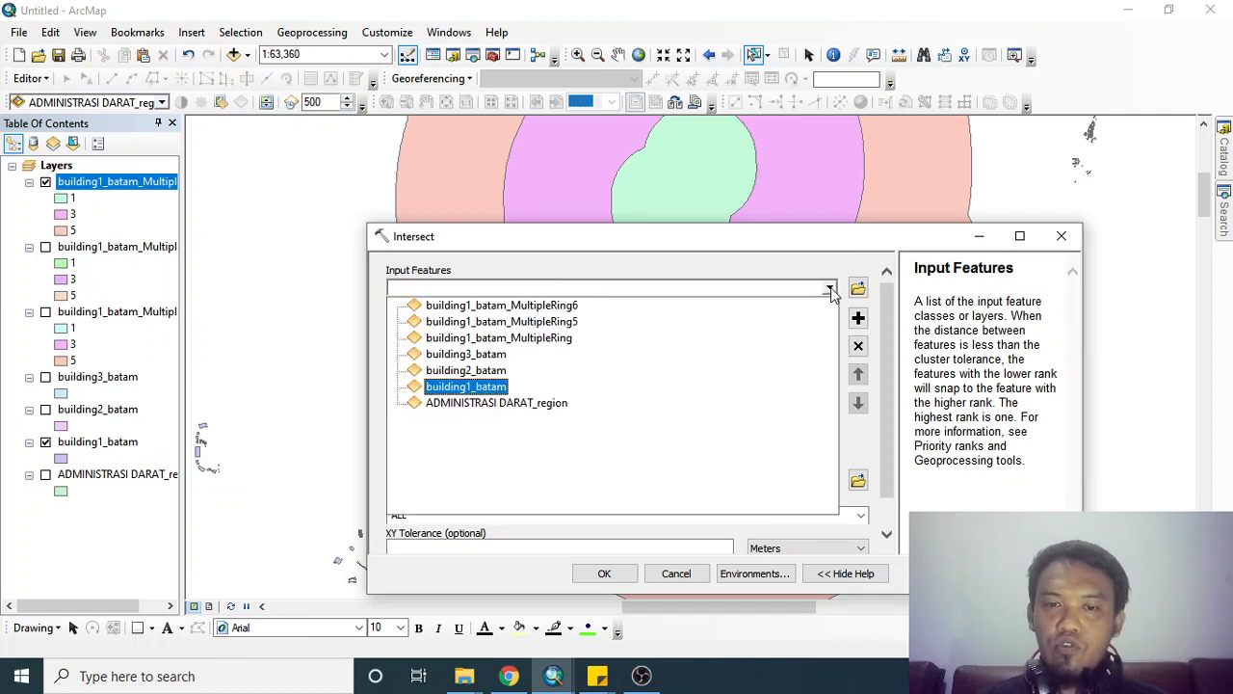
left_click(566, 309)
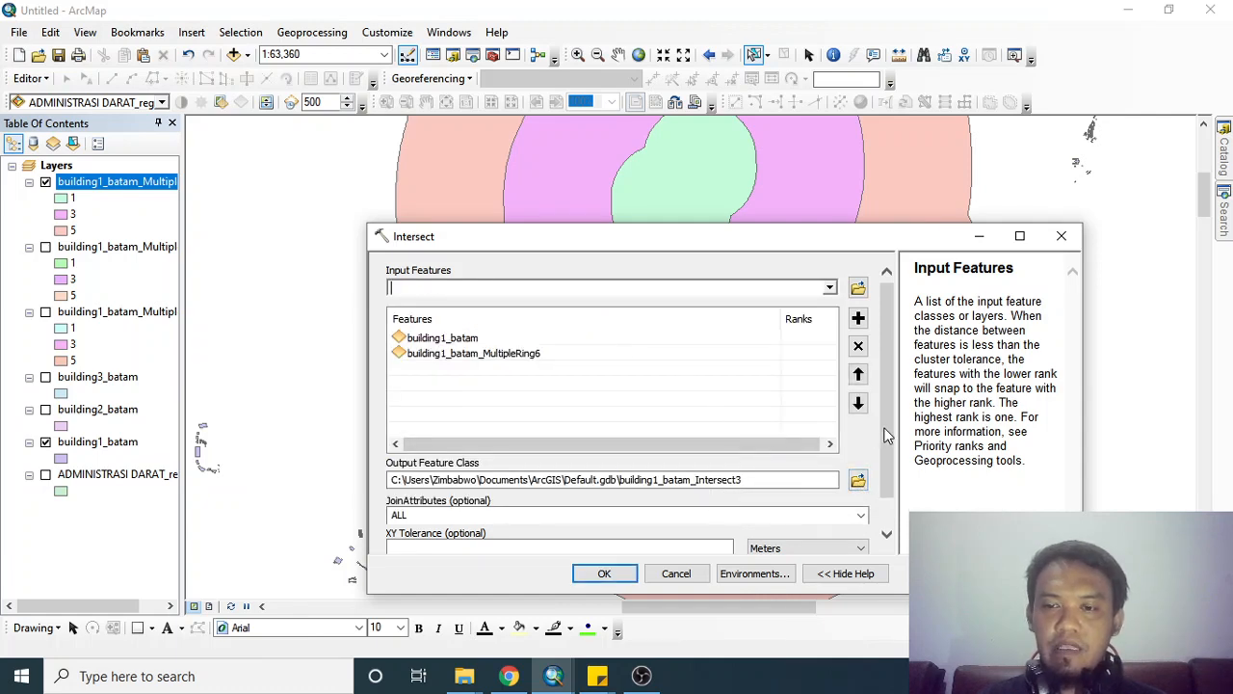
scroll(886, 435, "down", 2)
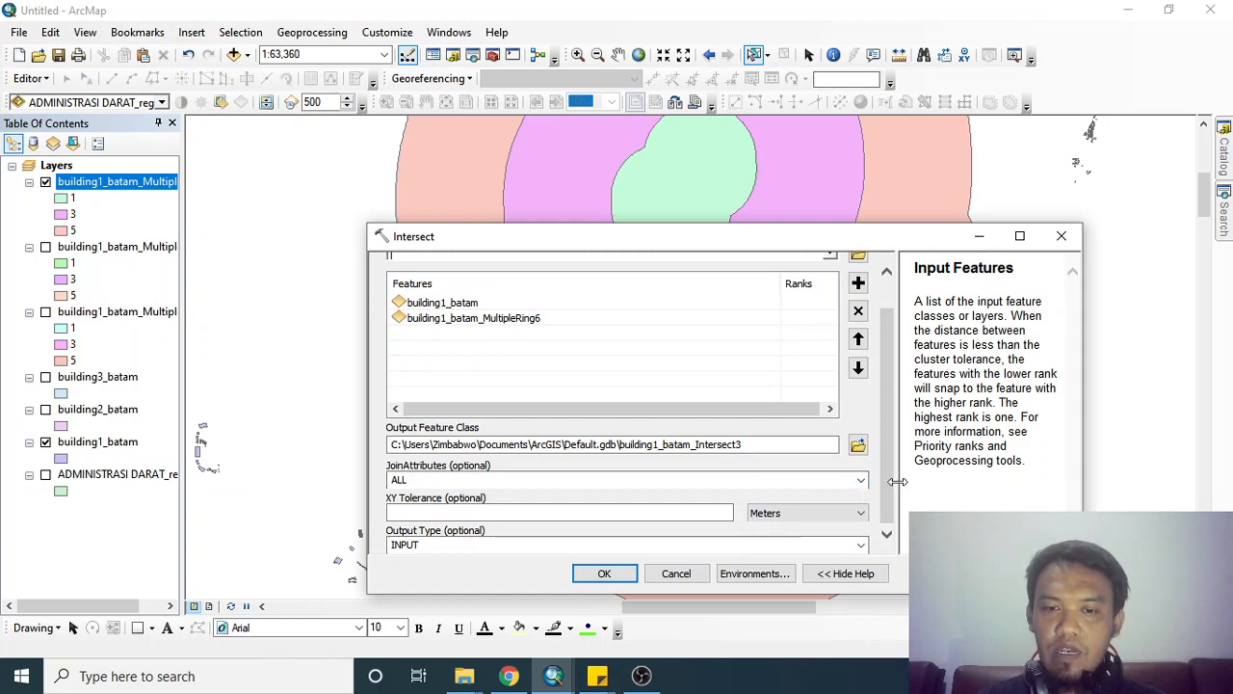
- Run the Intersect with output building1_batam_Intersect3 and hide the building1_batam_MultipleRing6 layer to expose the intersected buildings
left_click_drag(897, 521, 898, 521)
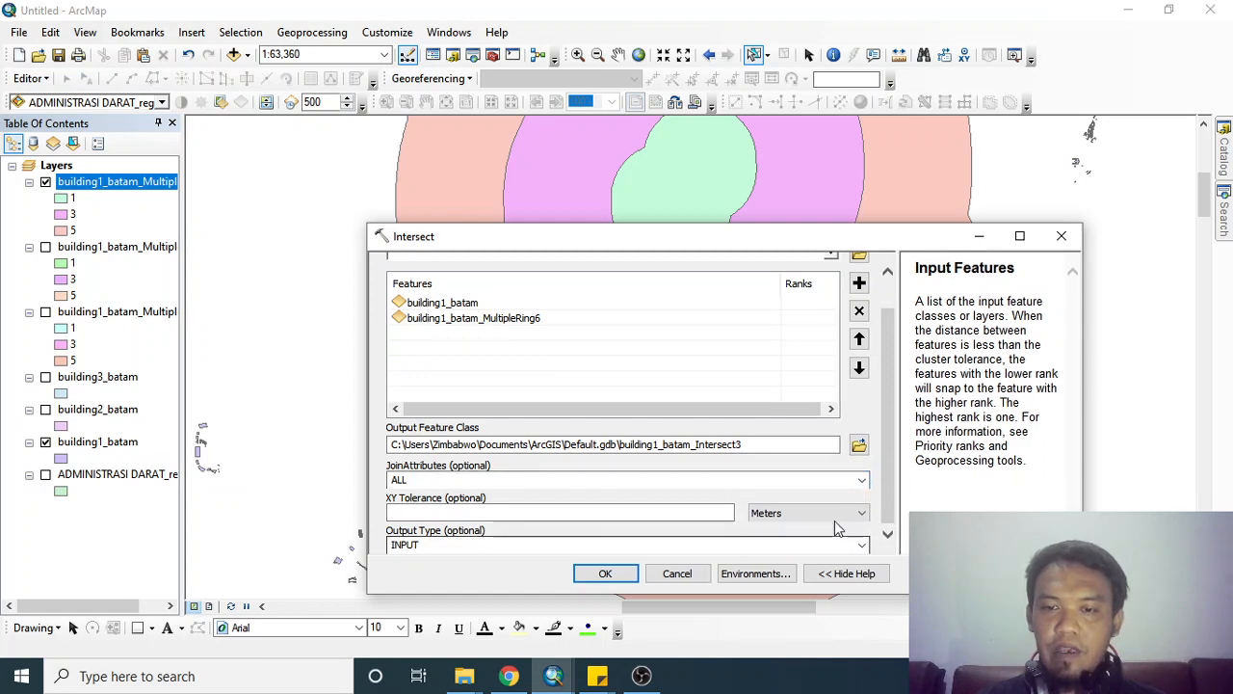
left_click(611, 574)
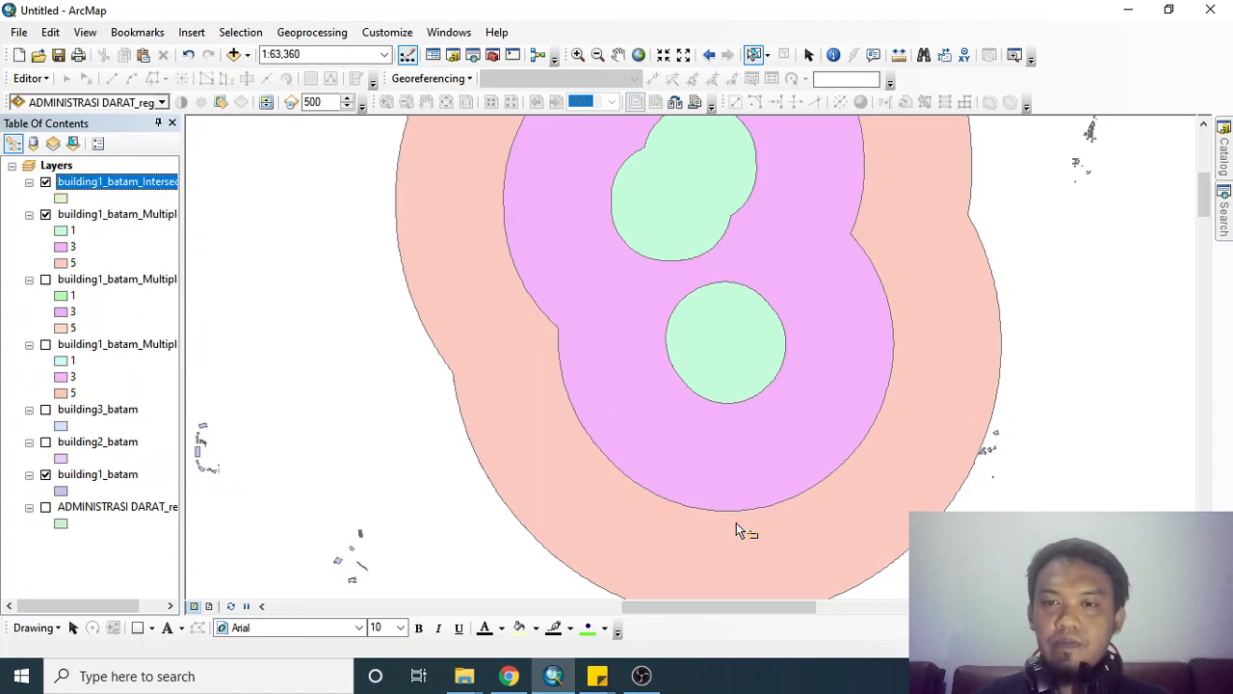
left_click(45, 213)
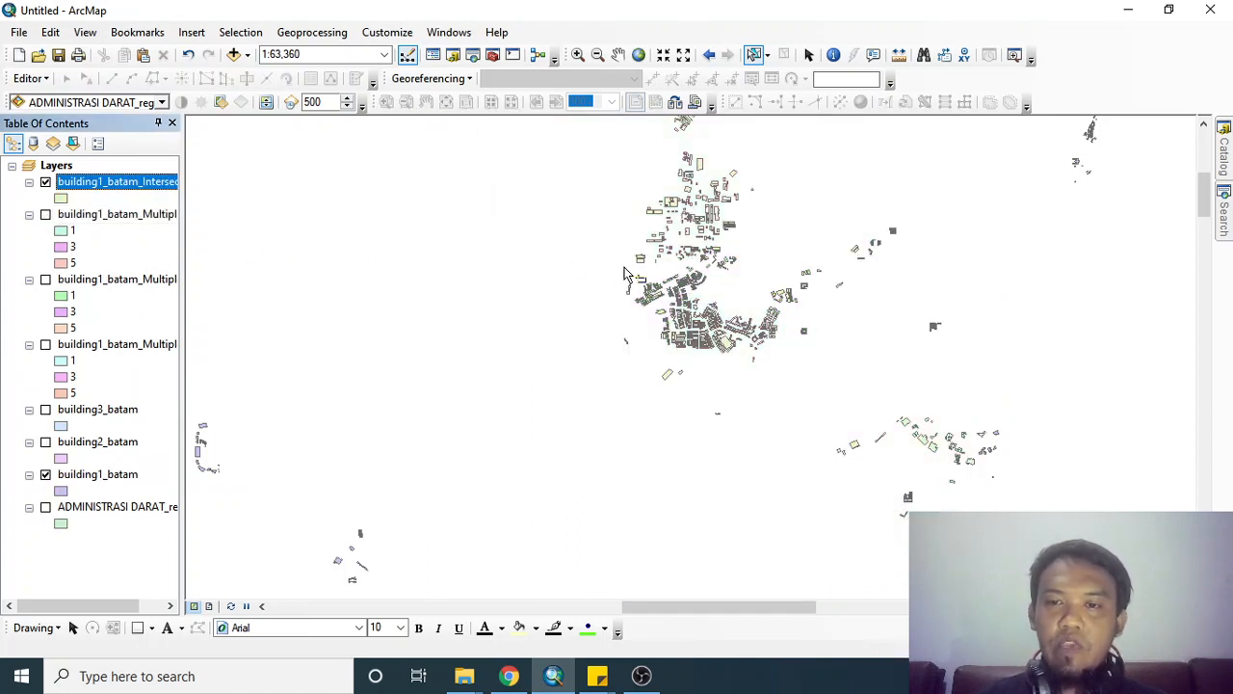
left_click_drag(631, 271, 626, 328)
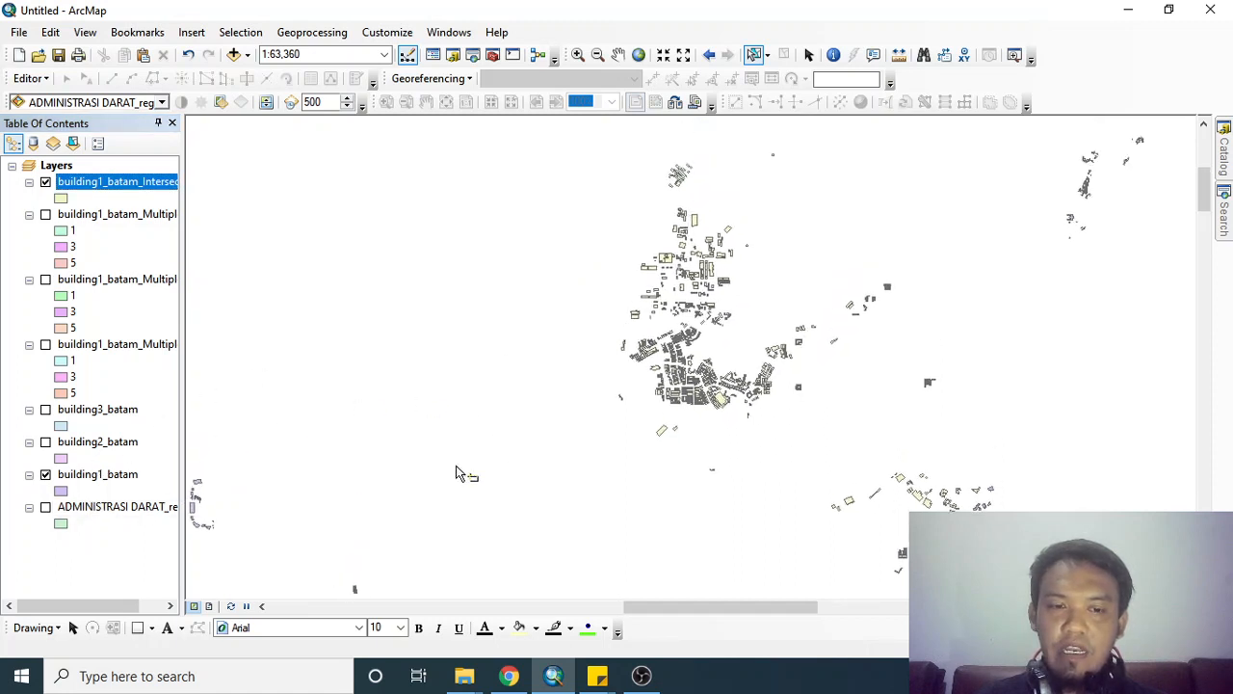
- Open the attribute table of the building1_batam layer and examine its fields
left_click(110, 477)
left_click(109, 476)
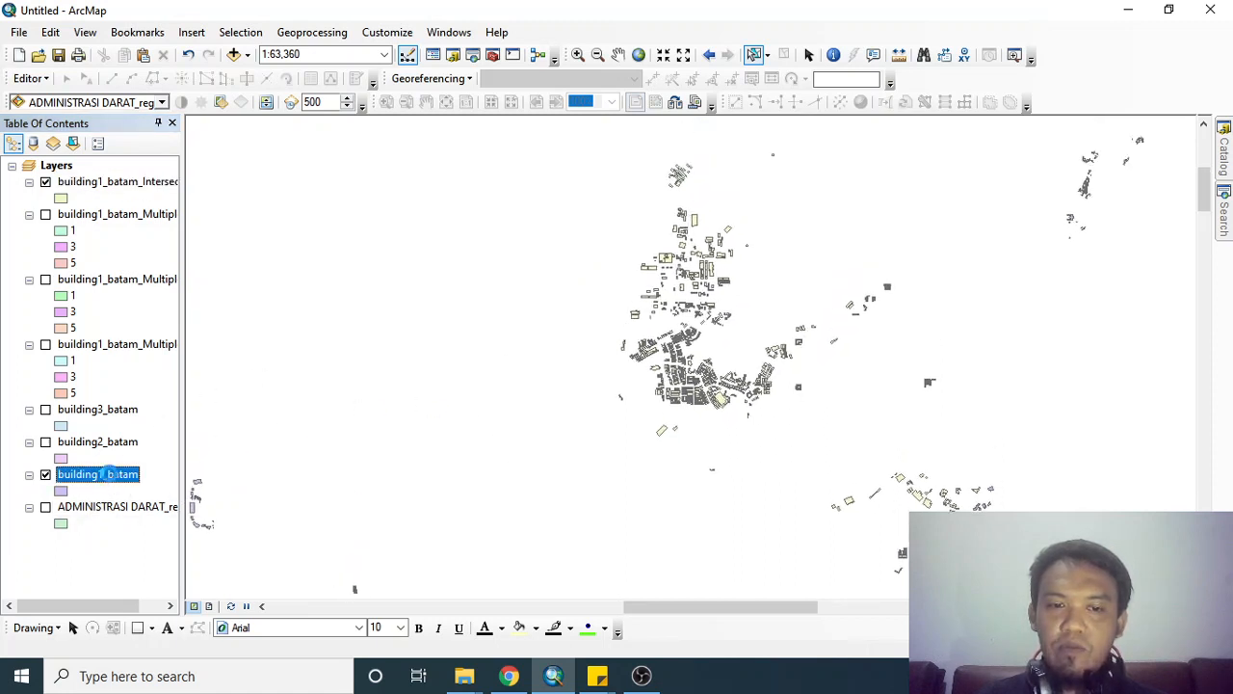
right_click(109, 477)
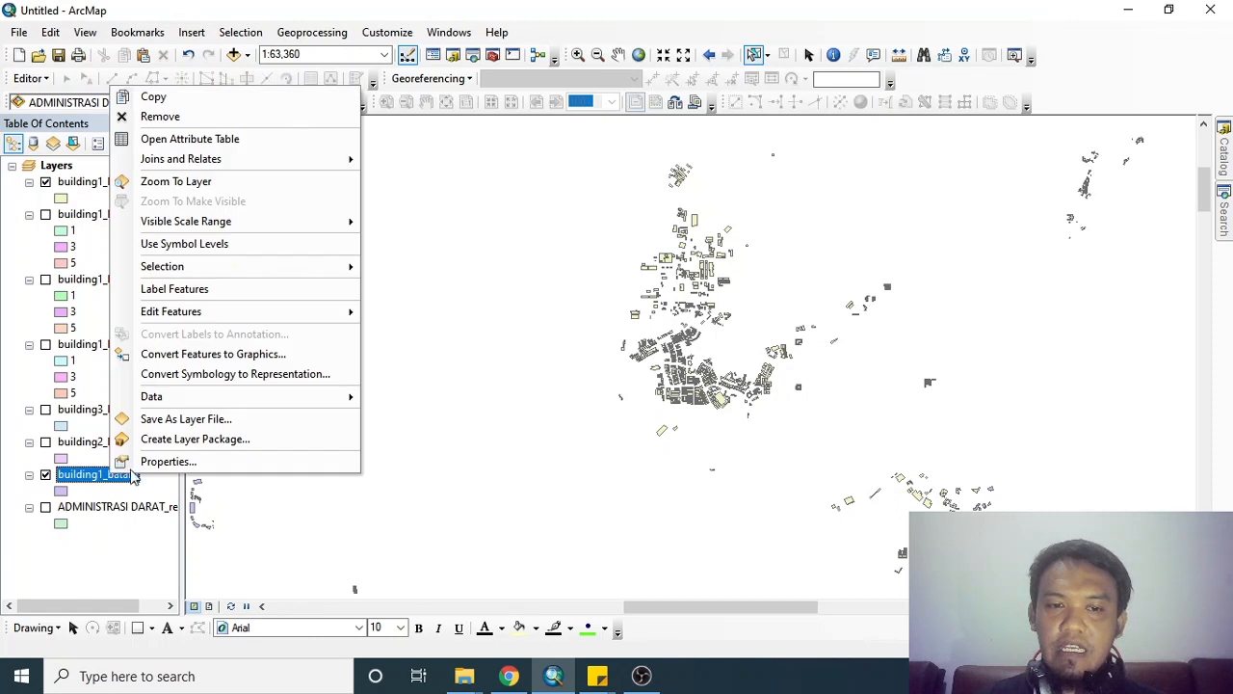
left_click(186, 141)
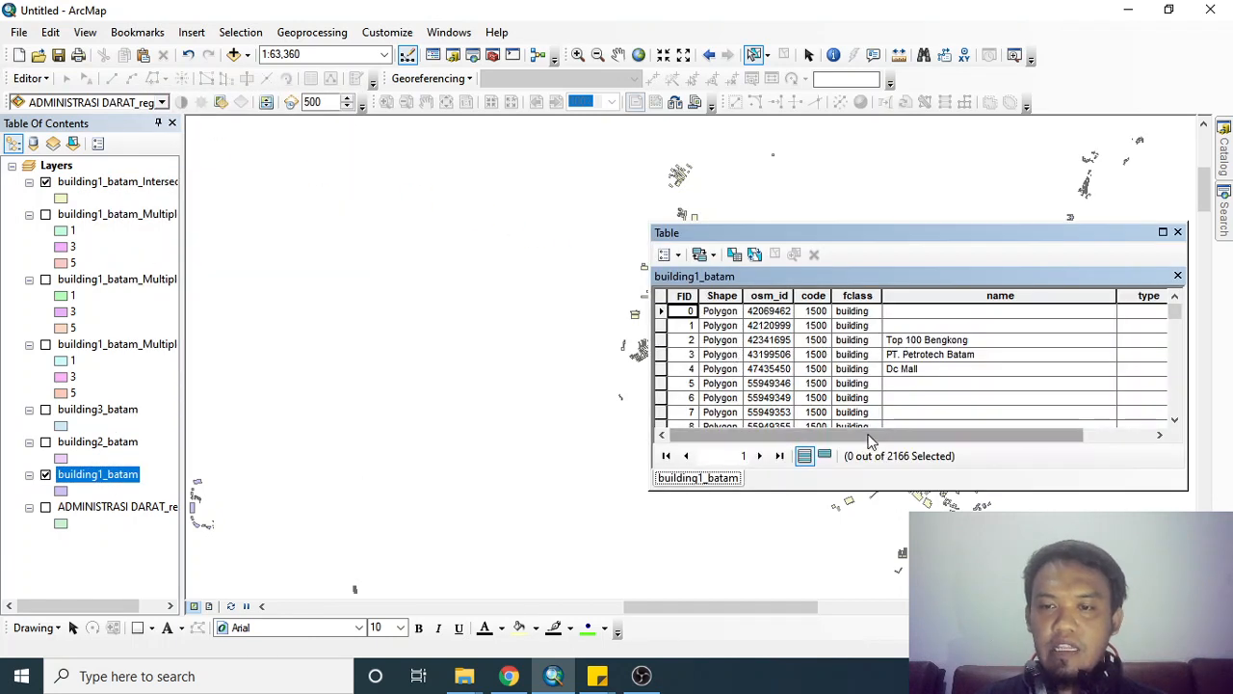
left_click_drag(872, 435, 941, 435)
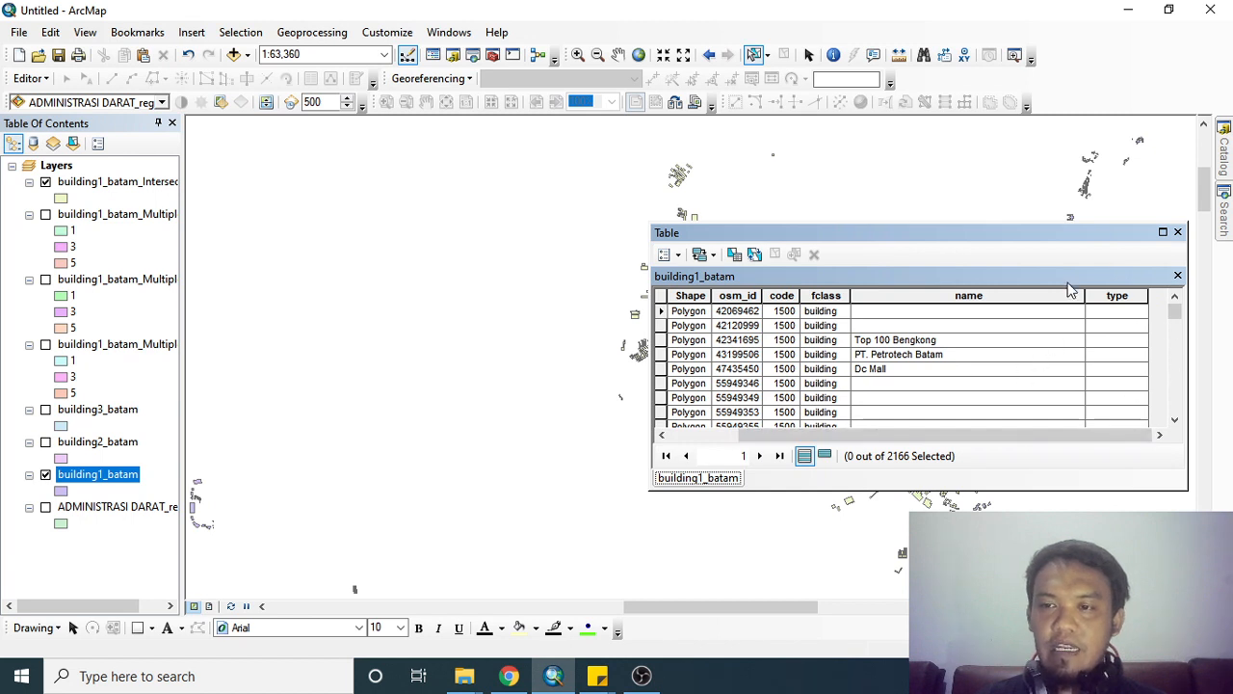
- Open the building1_batam_Intersect3 attribute table and examine the distance values of its records
left_click(123, 186)
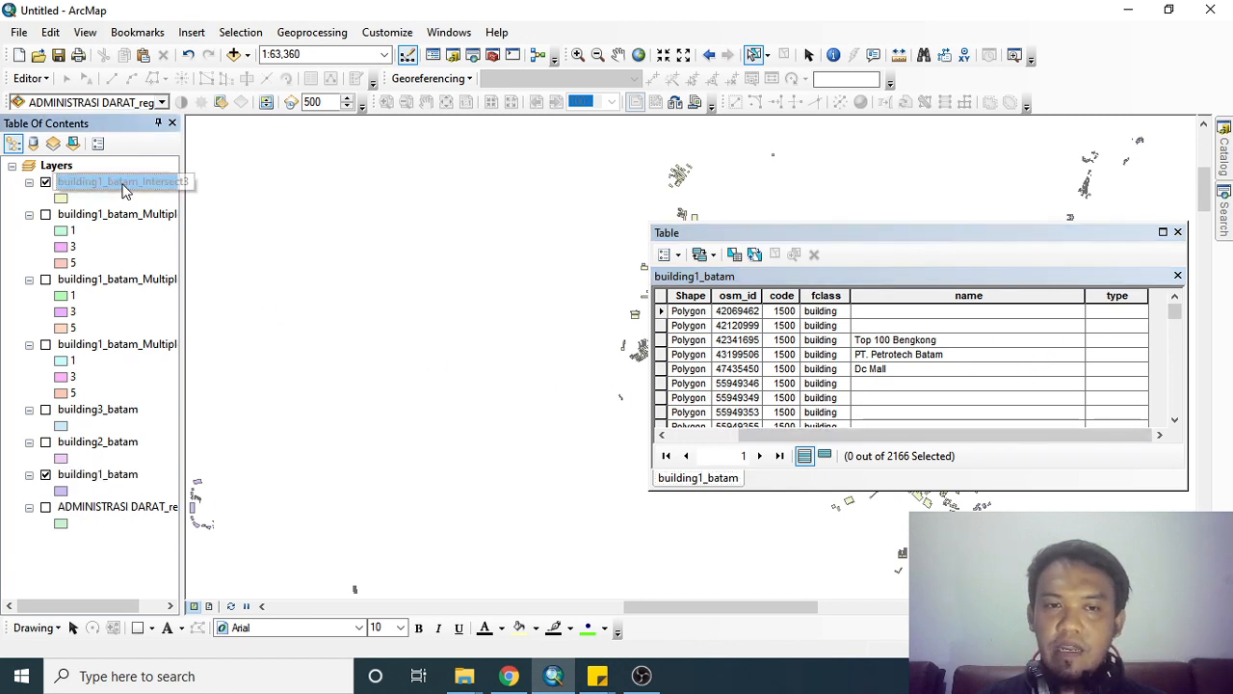
right_click(122, 188)
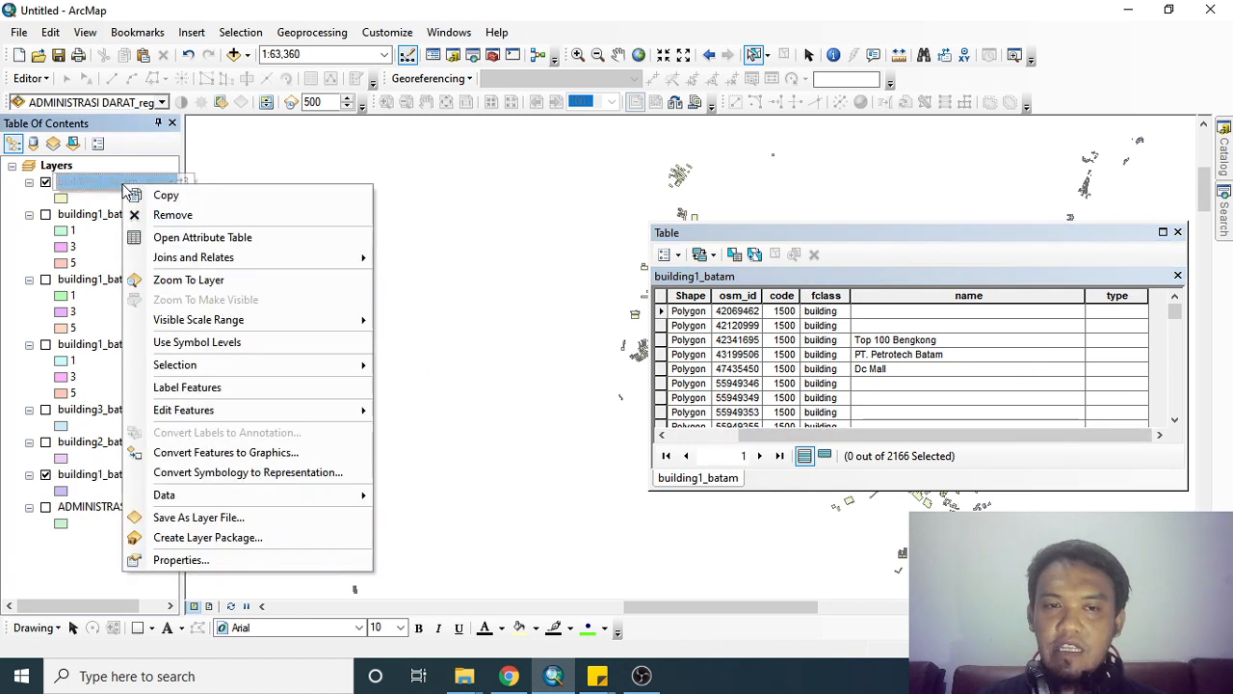
left_click(185, 242)
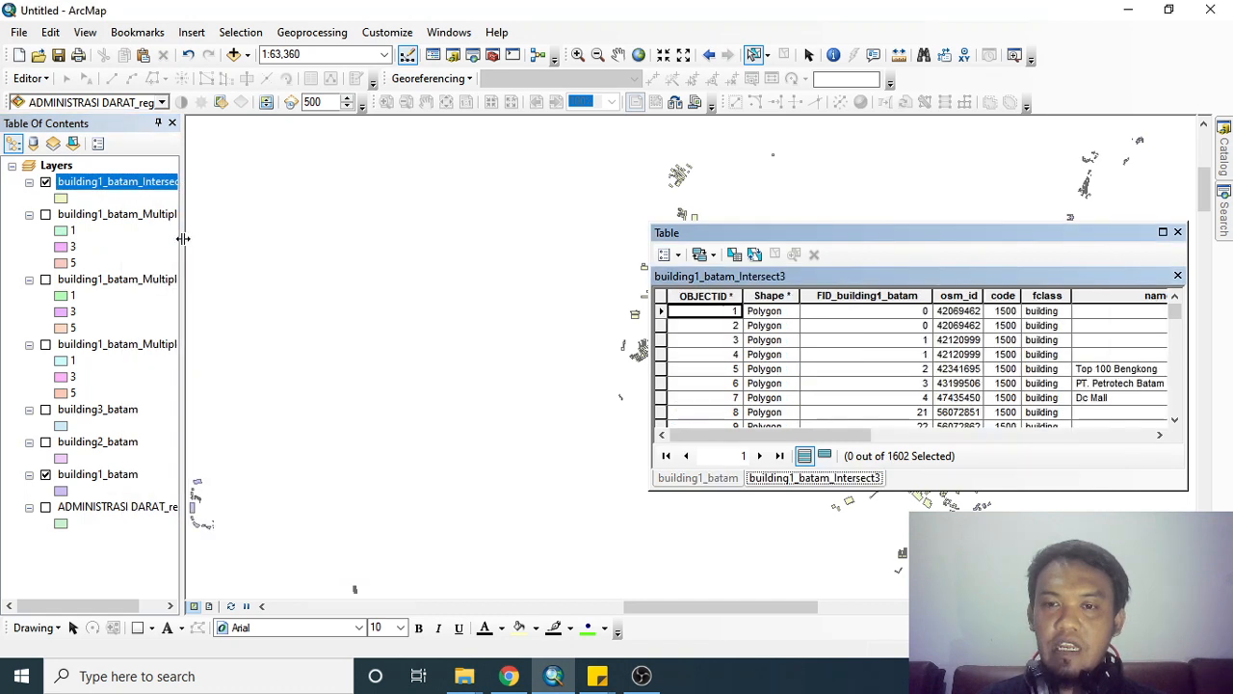
left_click_drag(844, 435, 1162, 414)
left_click(958, 296)
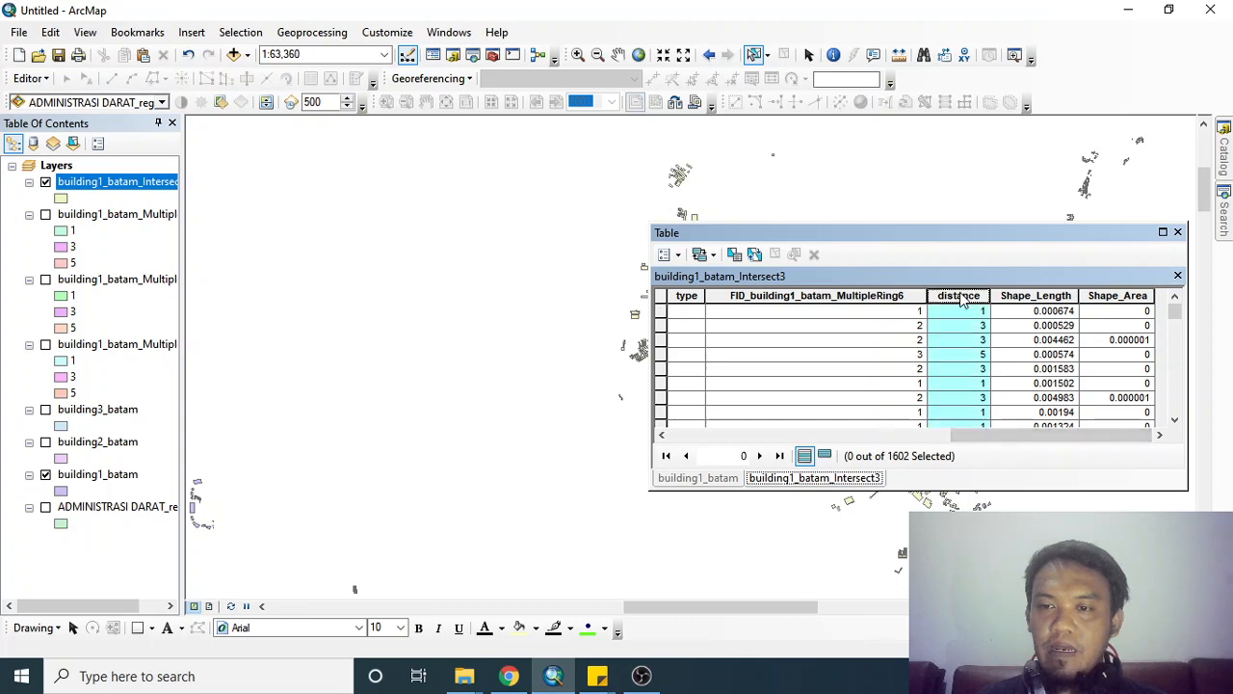
left_click(966, 311)
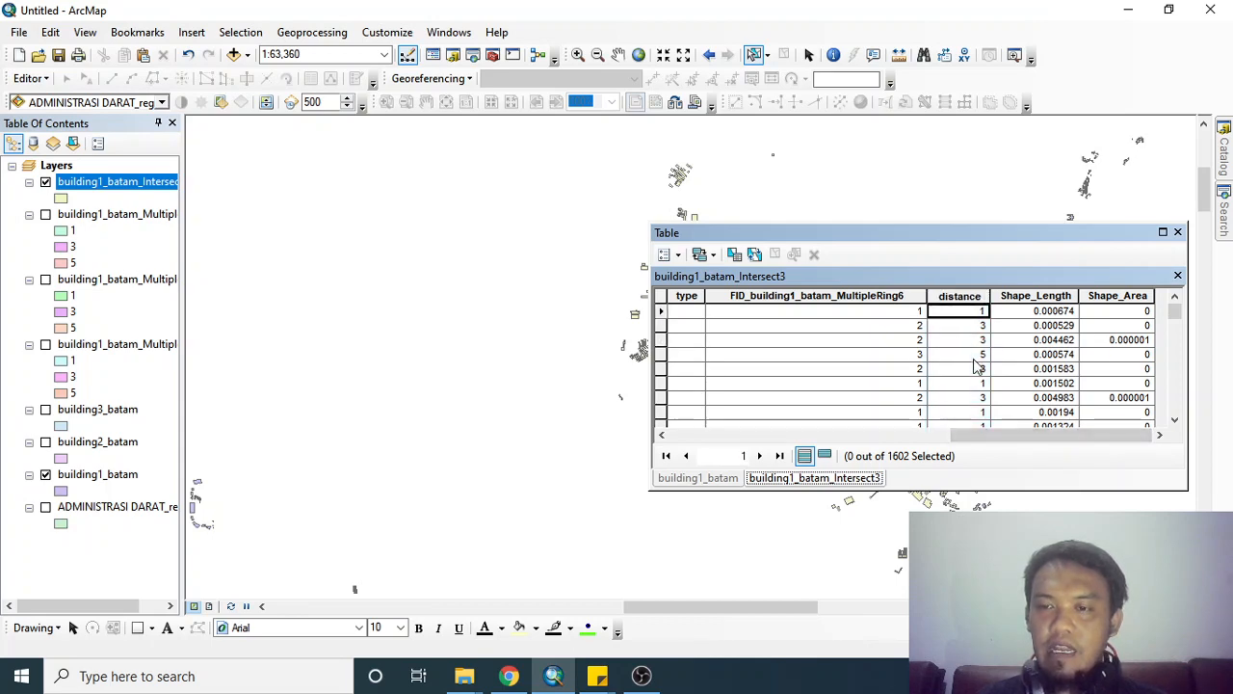
scroll(973, 356, "down", 5)
scroll(976, 369, "up", 5)
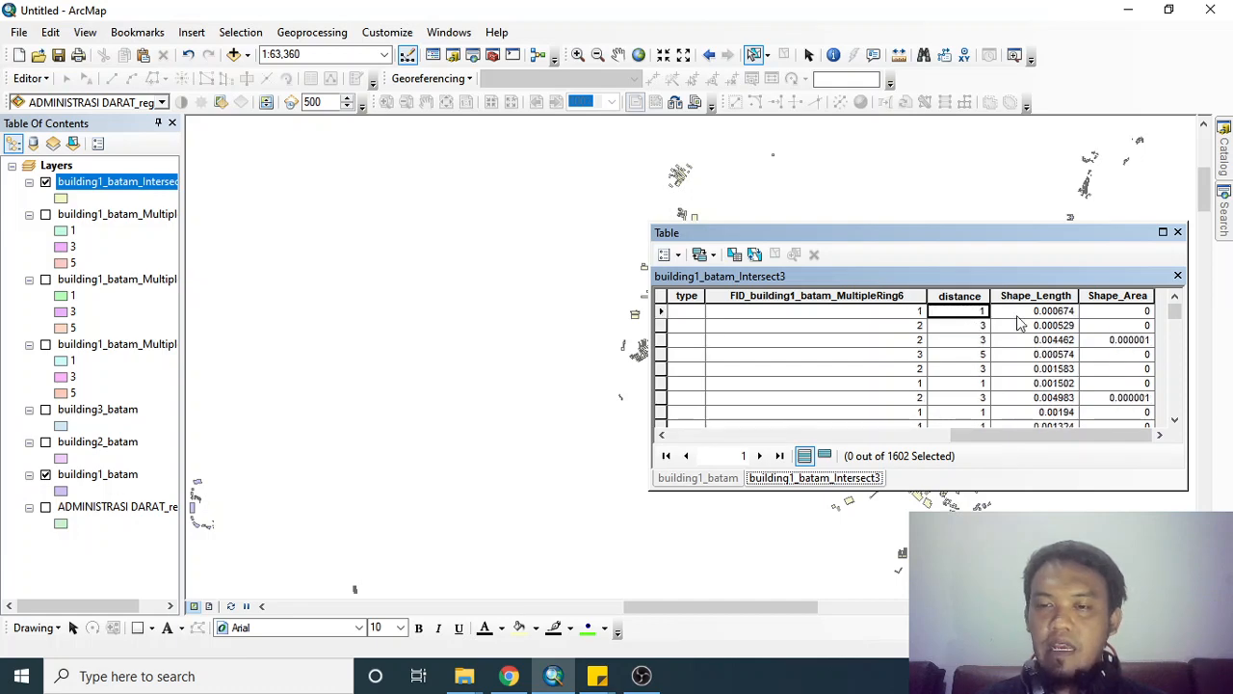
- Add a Text field named ket with length 50 to the building1_batam_Intersect3 table
left_click(674, 256)
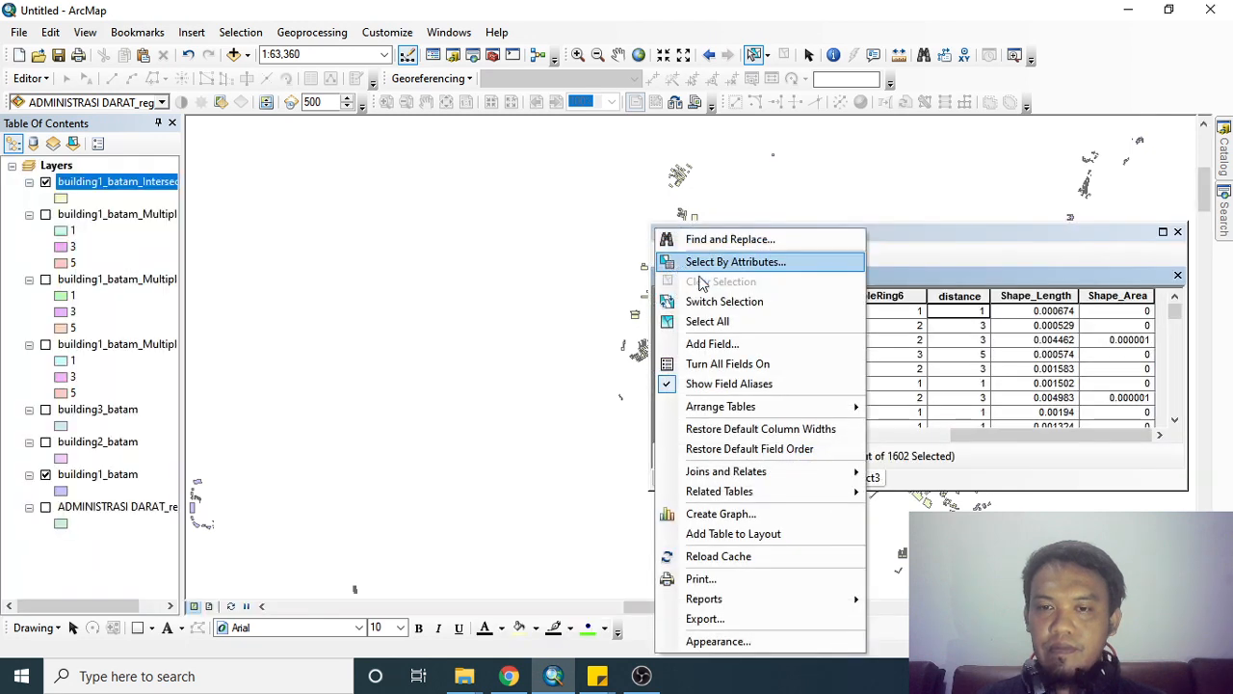
left_click(730, 345)
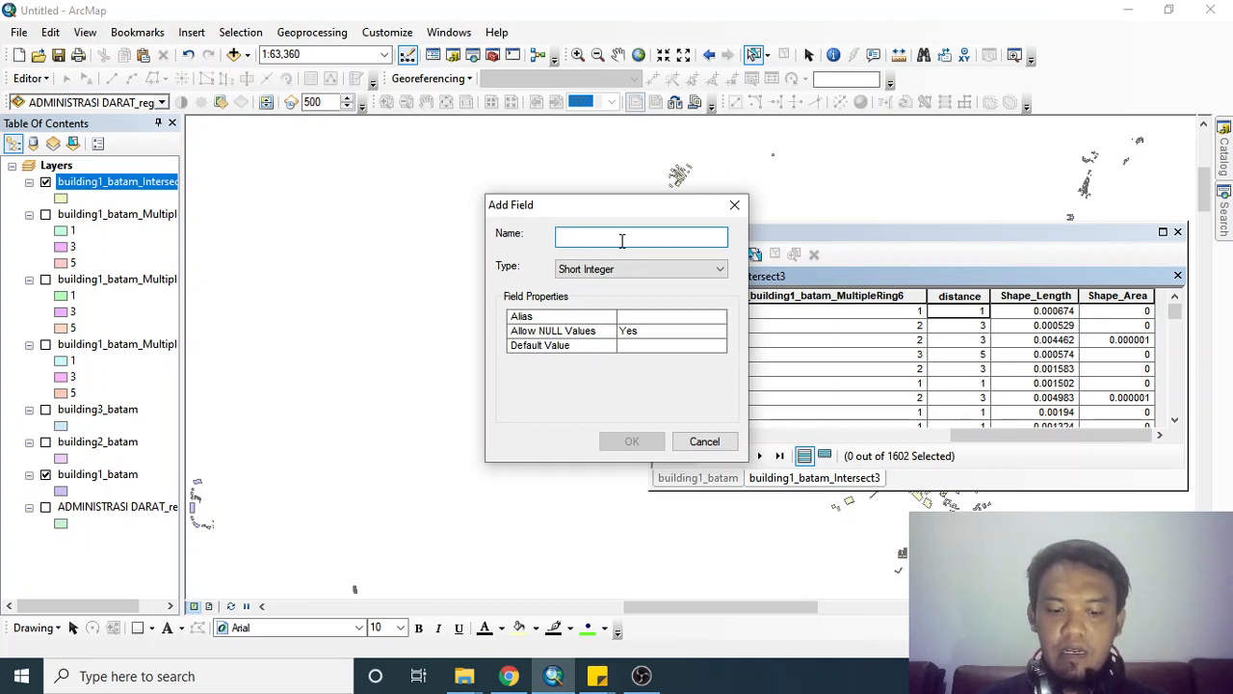
type("ket")
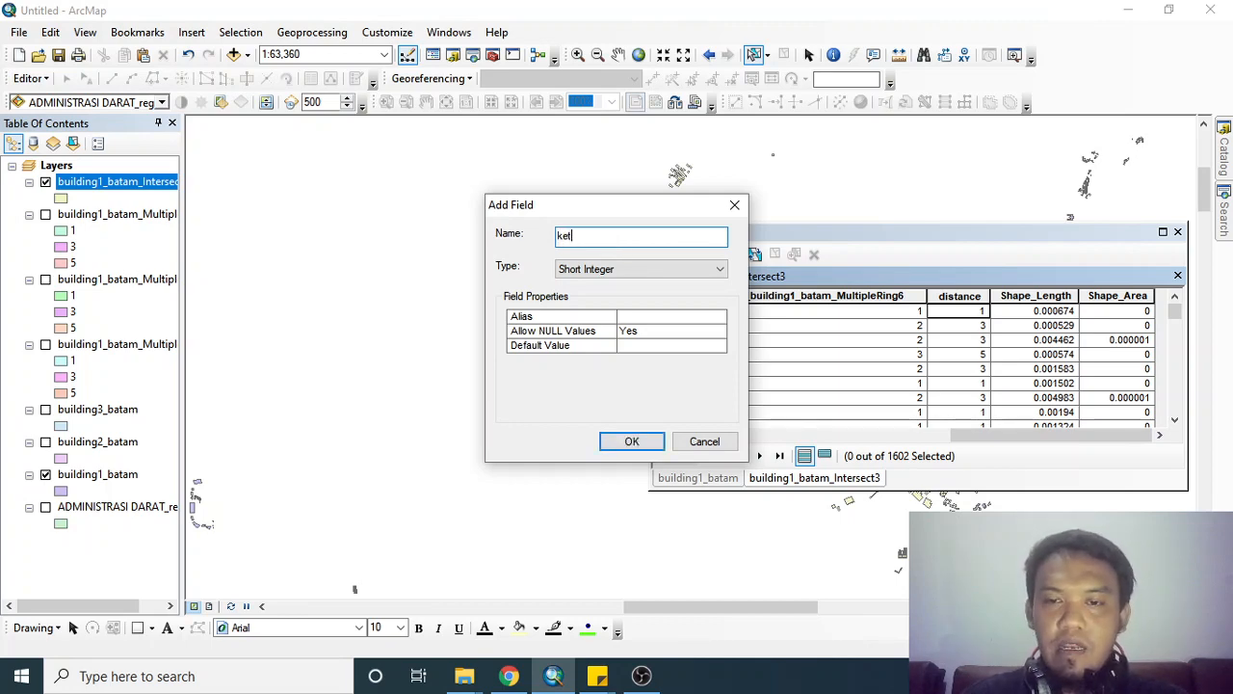
left_click(664, 270)
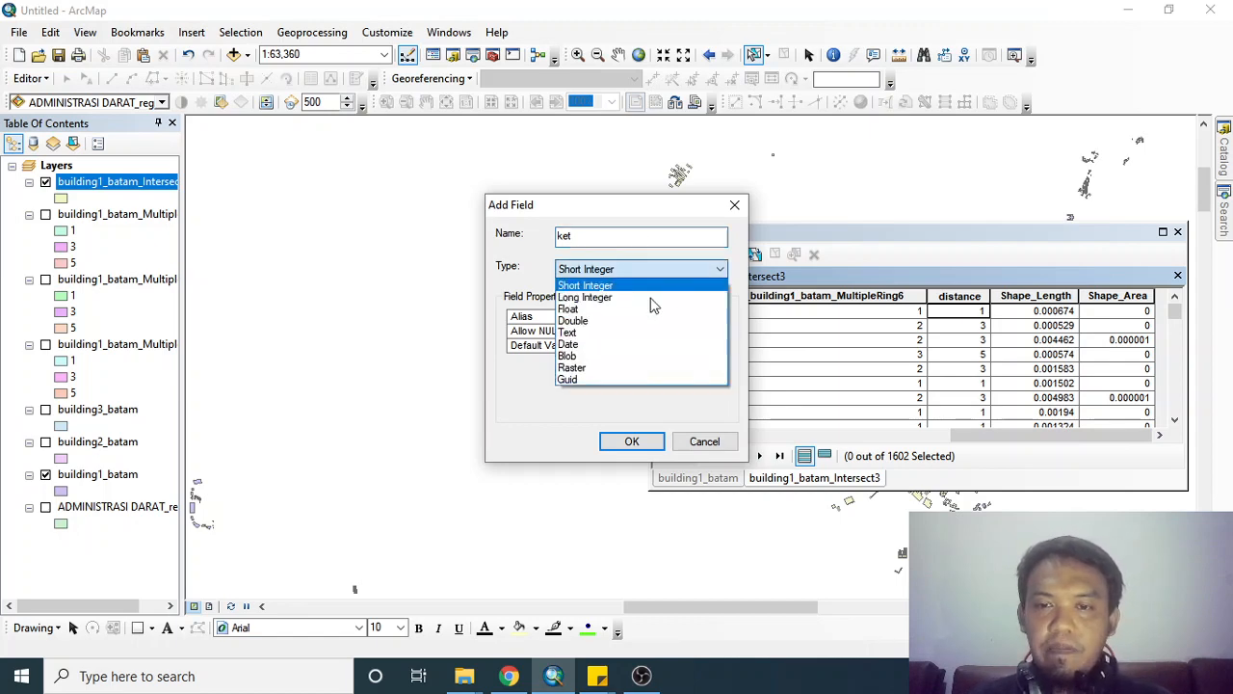
left_click(634, 344)
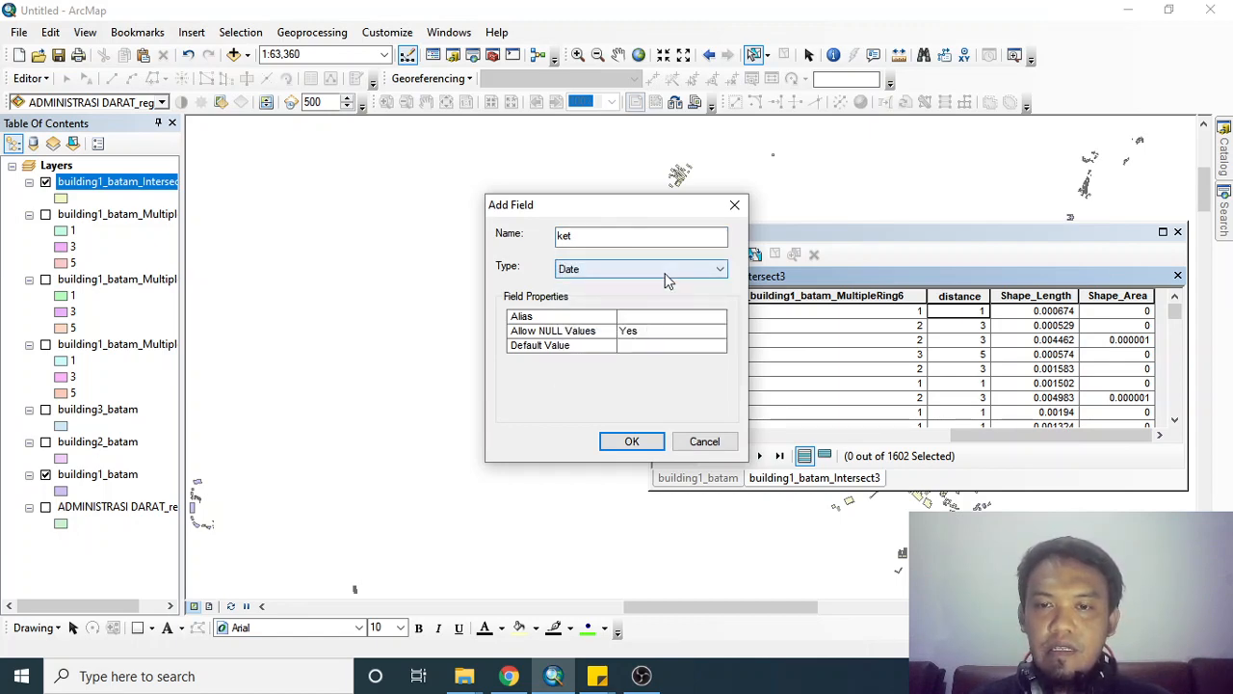
left_click(664, 274)
left_click(648, 333)
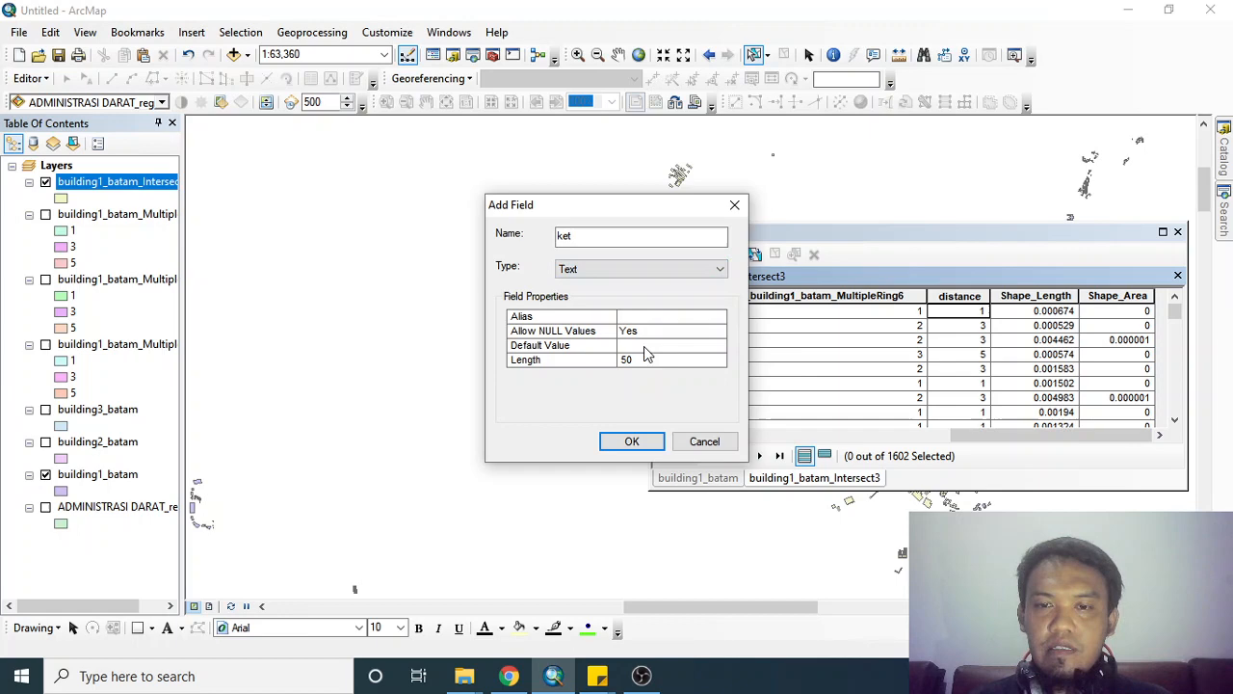
left_click(632, 441)
- Start an edit session on the building1_batam_Intersect3 layer, continuing past the spatial reference warning
left_click_drag(959, 434, 1098, 435)
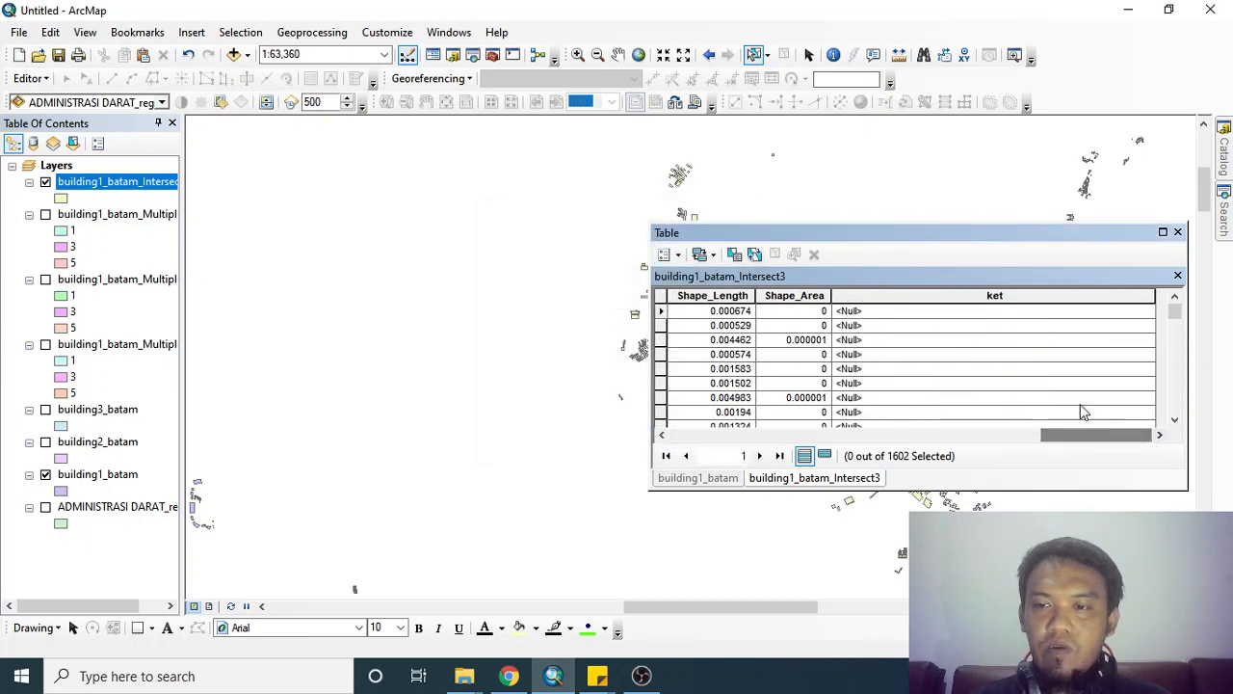
left_click(873, 310)
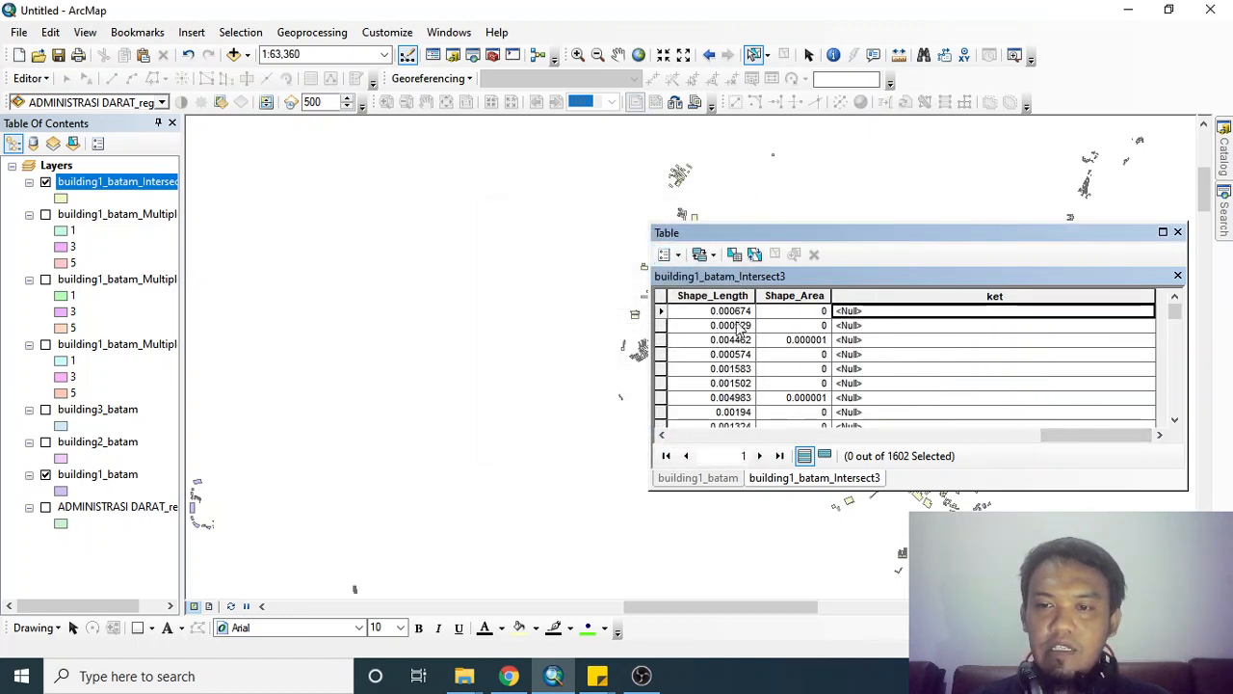
left_click(29, 78)
left_click(58, 99)
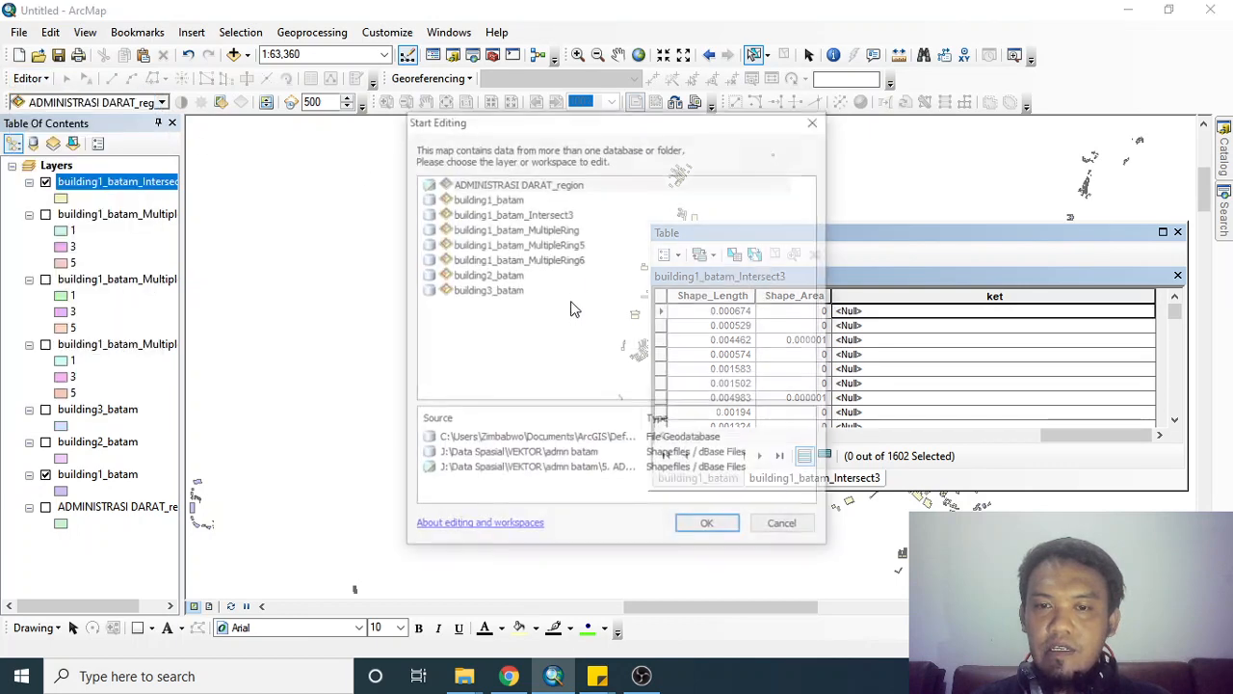
left_click(556, 214)
left_click(709, 529)
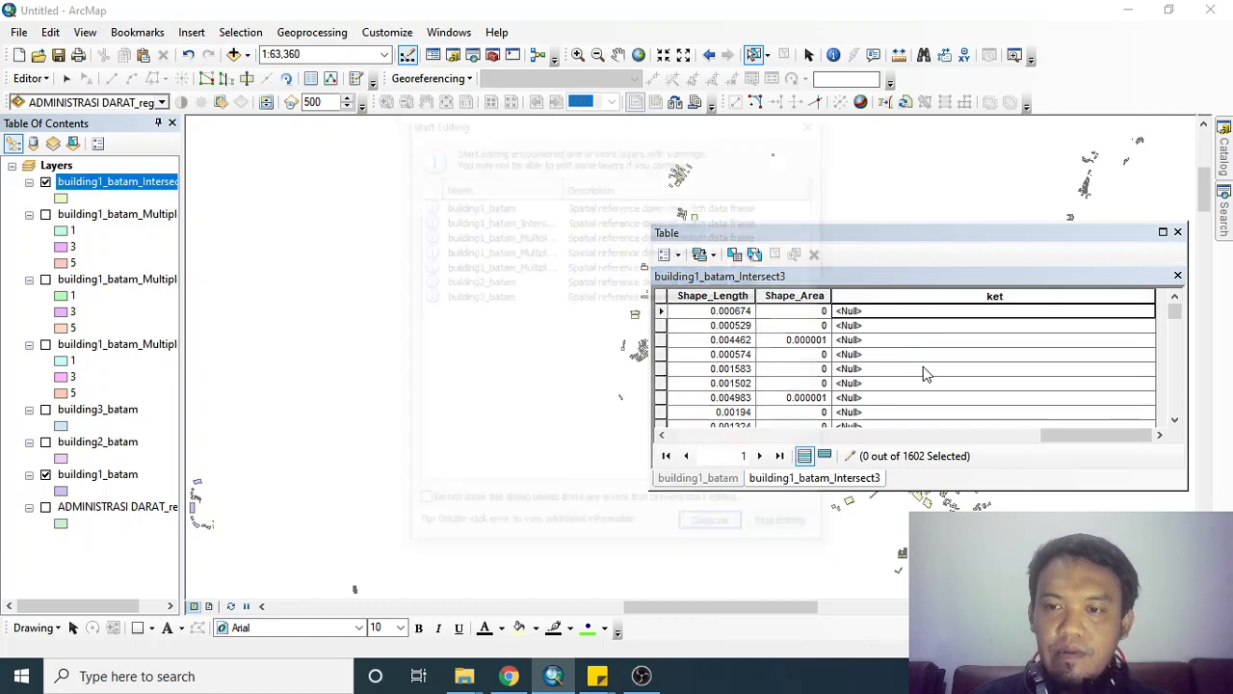
left_click(714, 529)
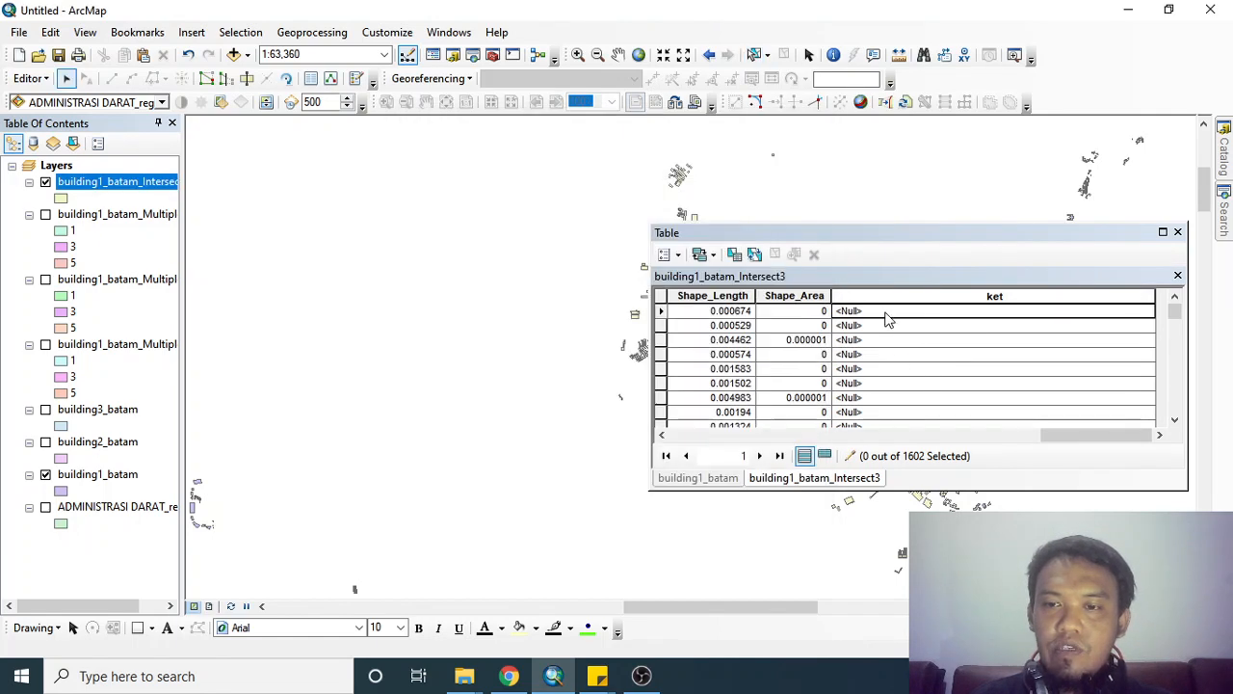
- Enter "buruk" in the ket field of the first building1_batam_Intersect3 record
left_click(886, 310)
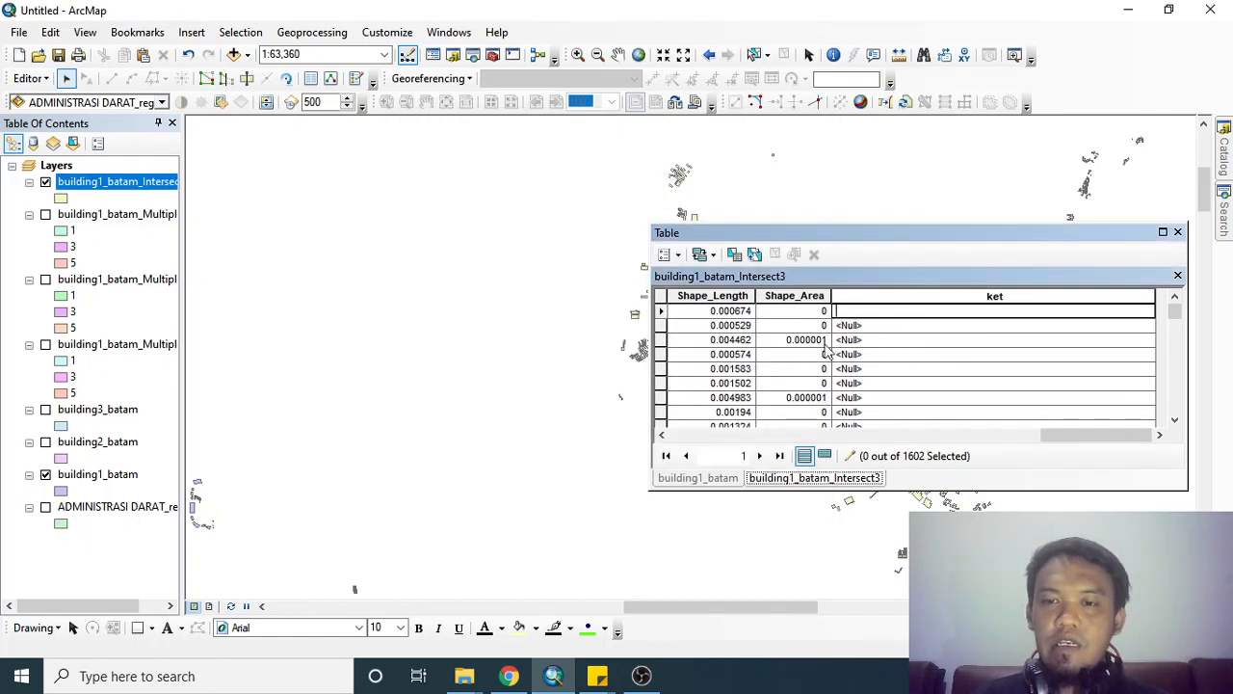
mouse_move(1046, 433)
left_mouse_down()
mouse_move(991, 435)
mouse_move(1054, 435)
left_mouse_up()
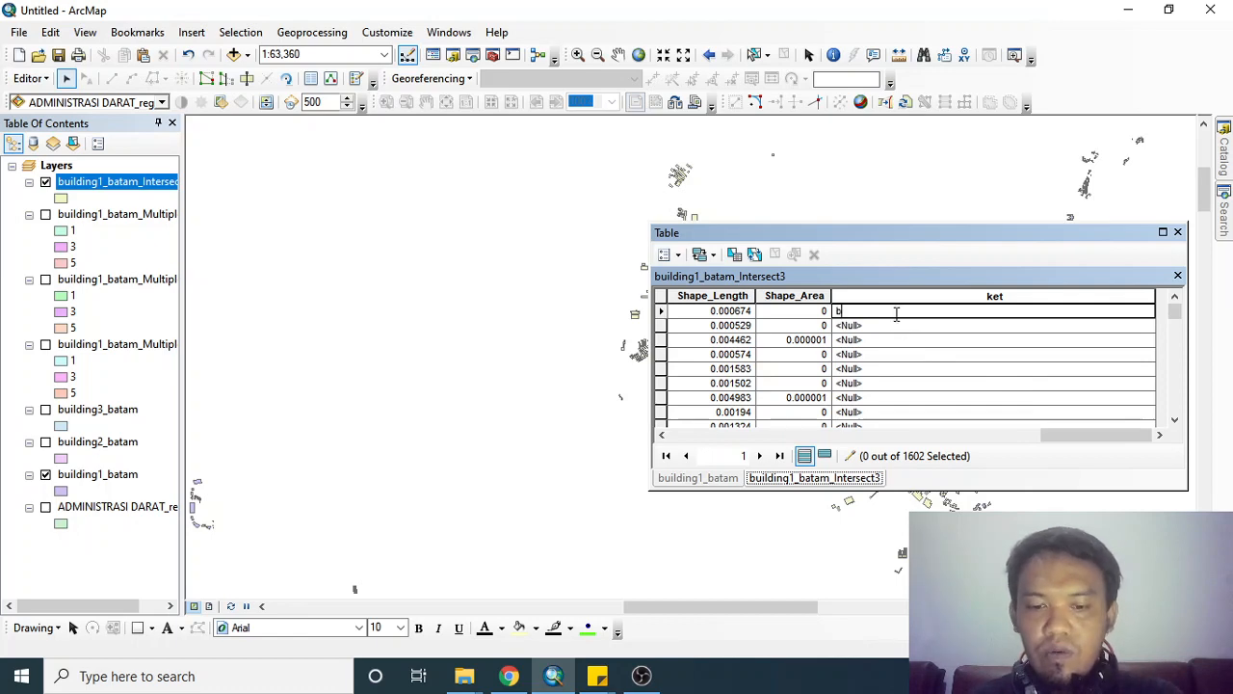
type("k")
key("Return")
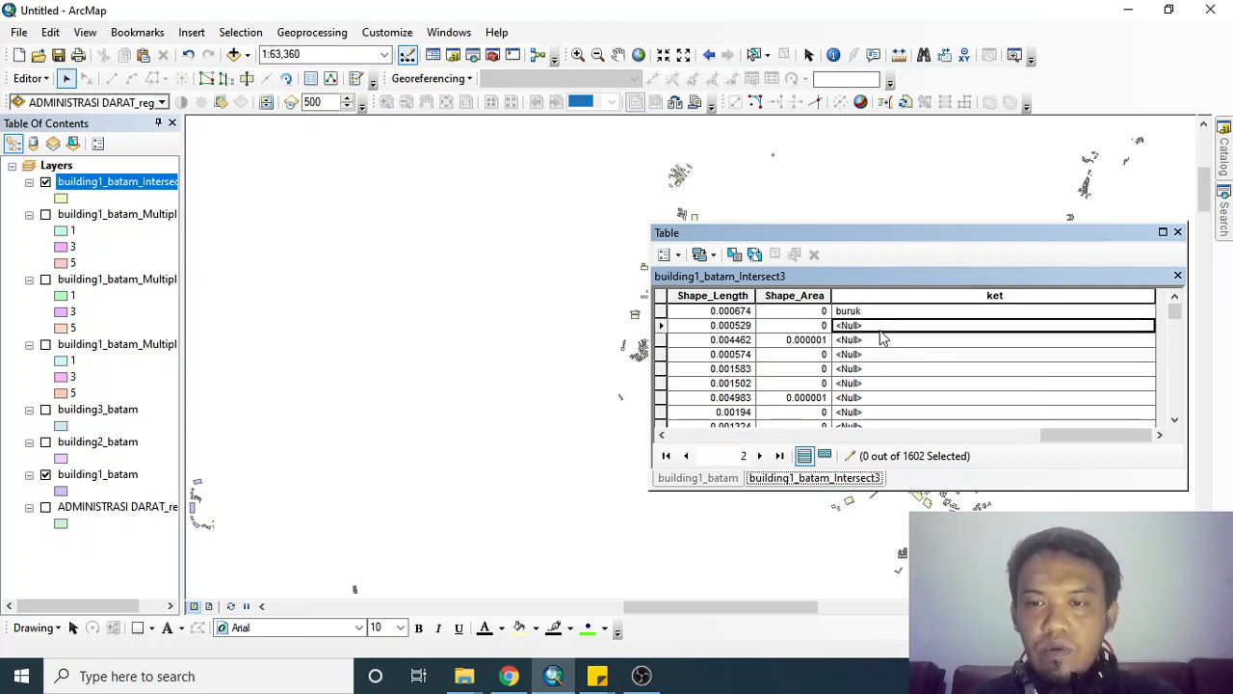
- Stop the edit session and save the edits to building1_batam_Intersect3
left_click(664, 255)
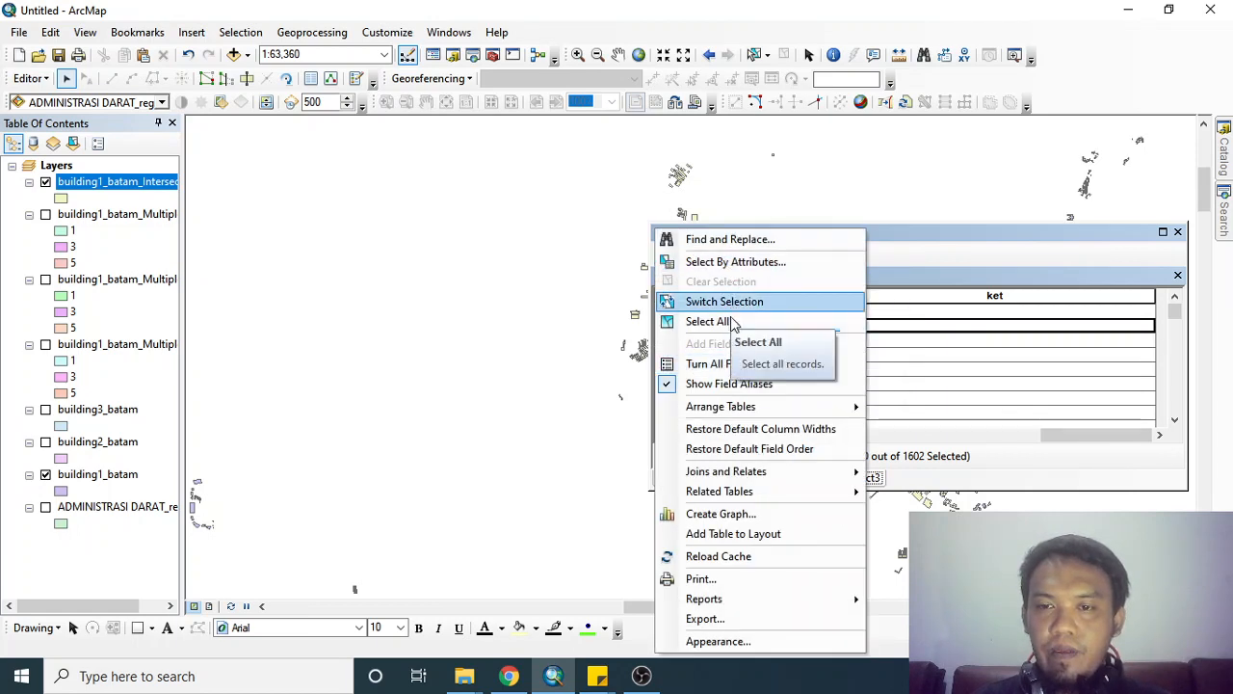
mouse_move(749, 410)
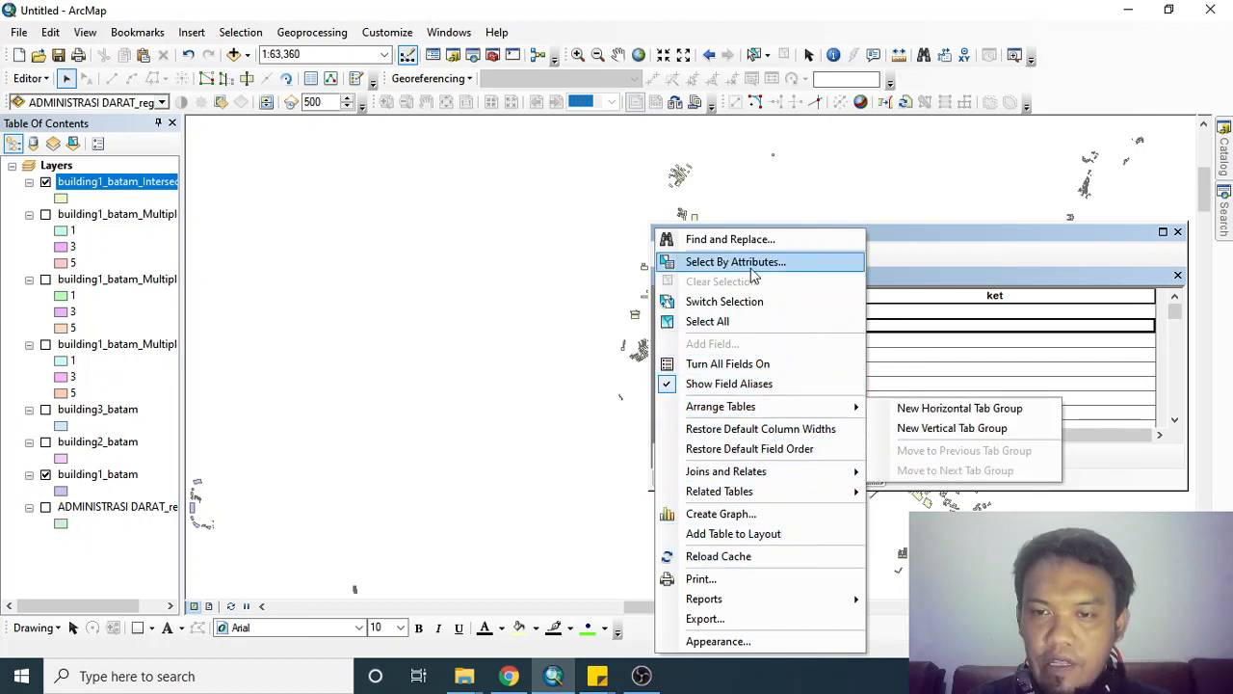
left_click(31, 80)
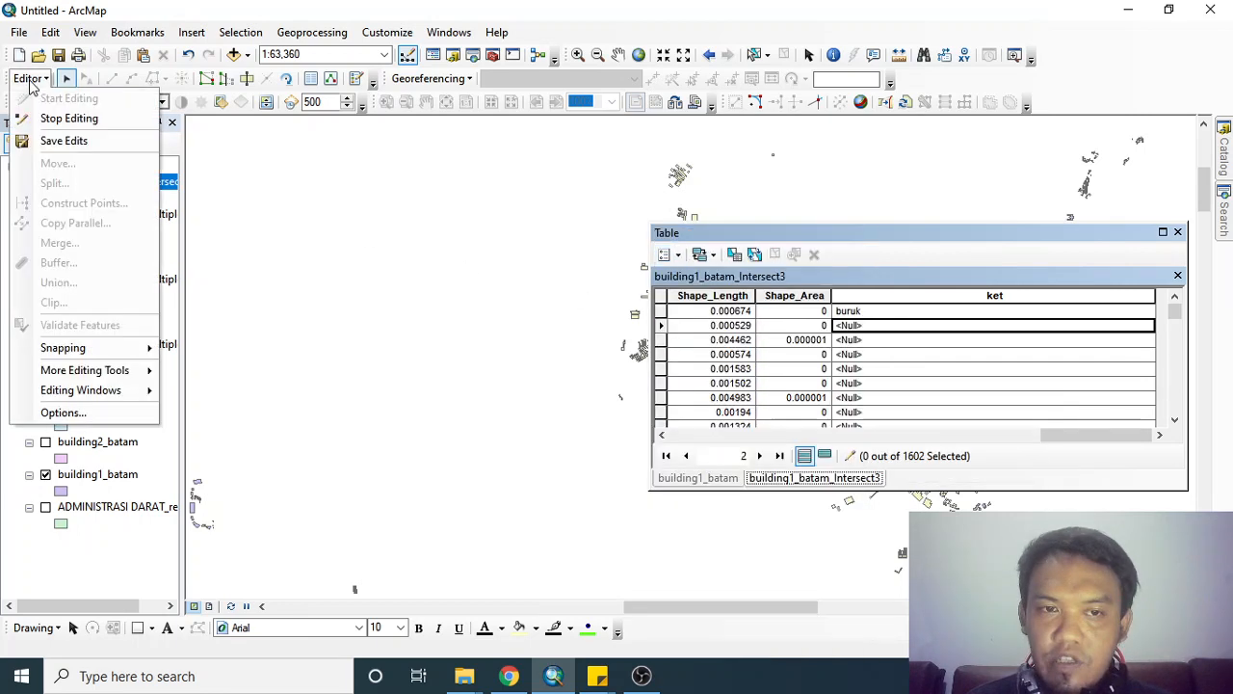
left_click(84, 124)
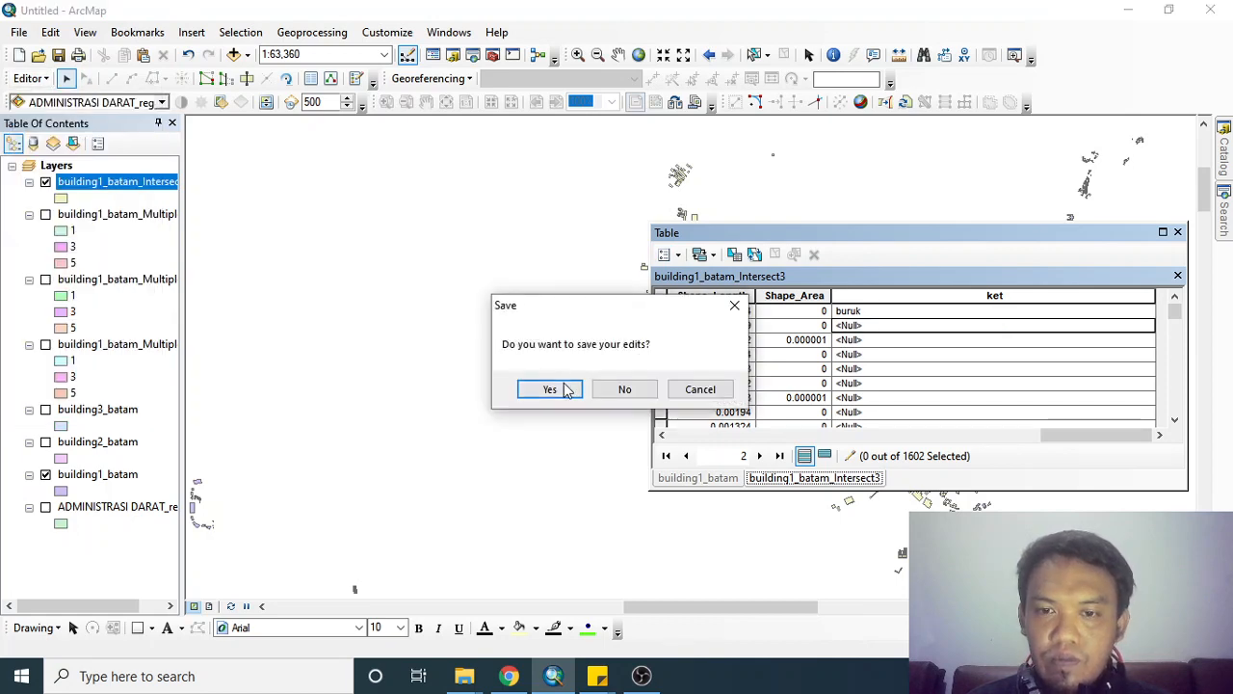
left_click(558, 390)
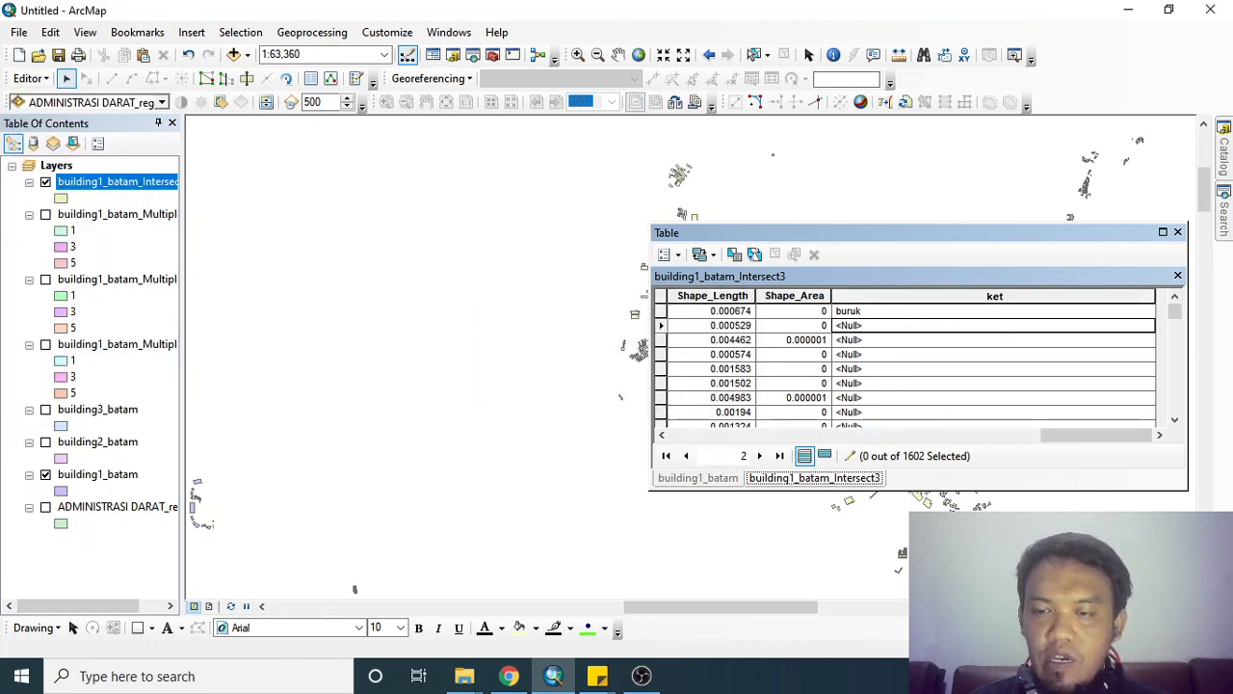
- Add a Double field named skor to the building1_batam_Intersect3 table and bring its column into view
left_click(668, 255)
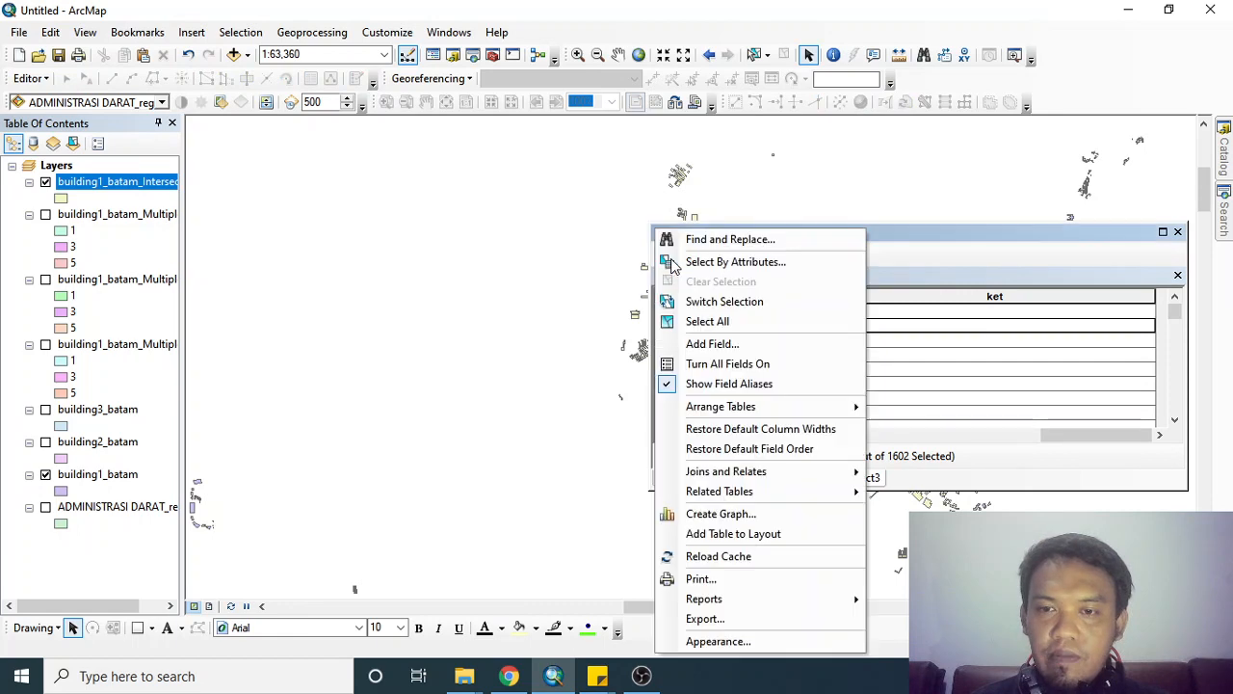
left_click(737, 351)
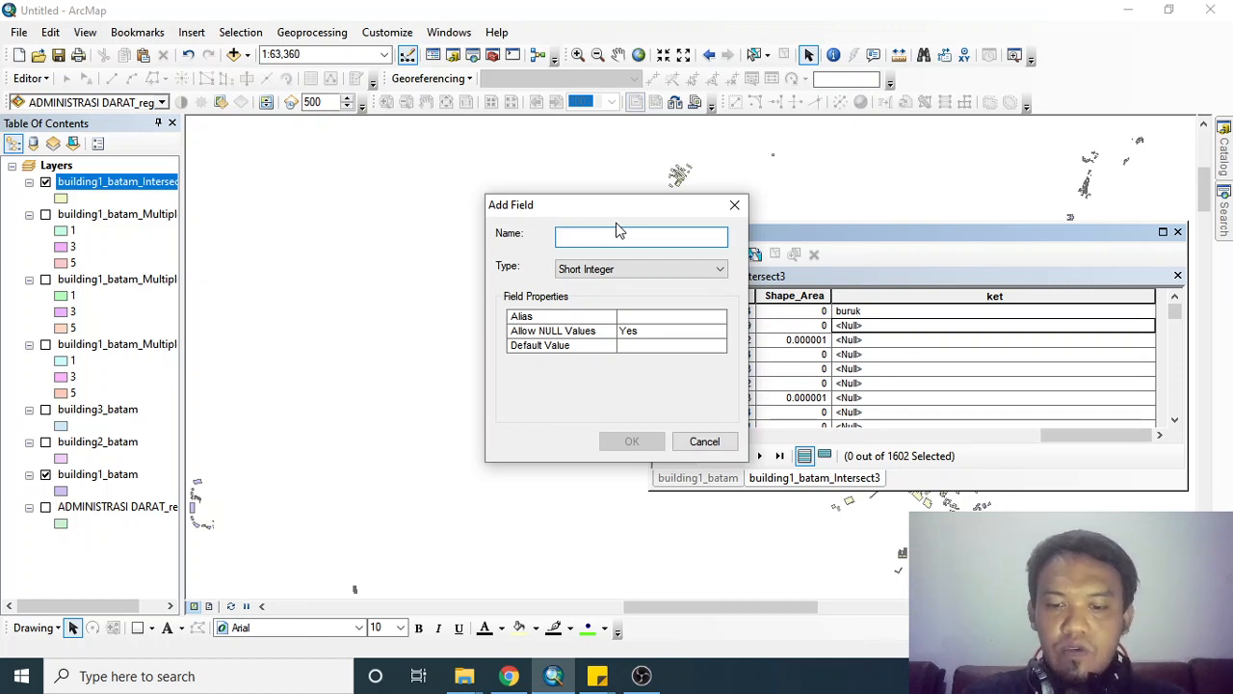
type("skor")
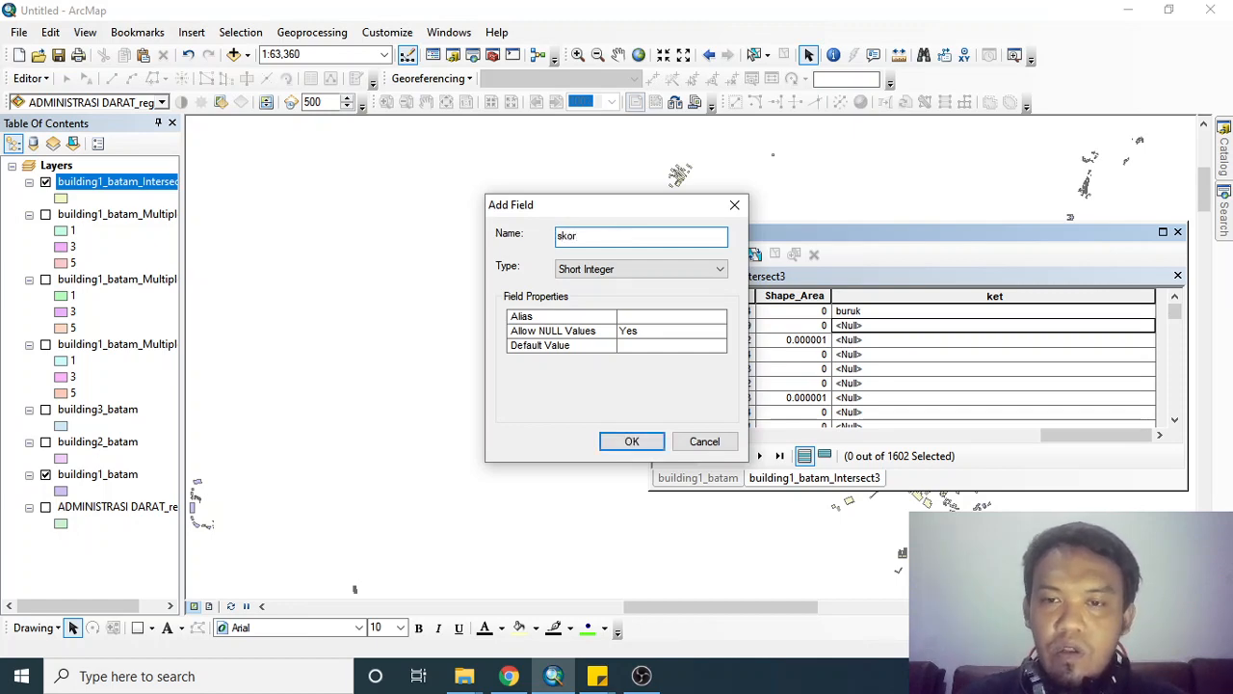
left_click(660, 269)
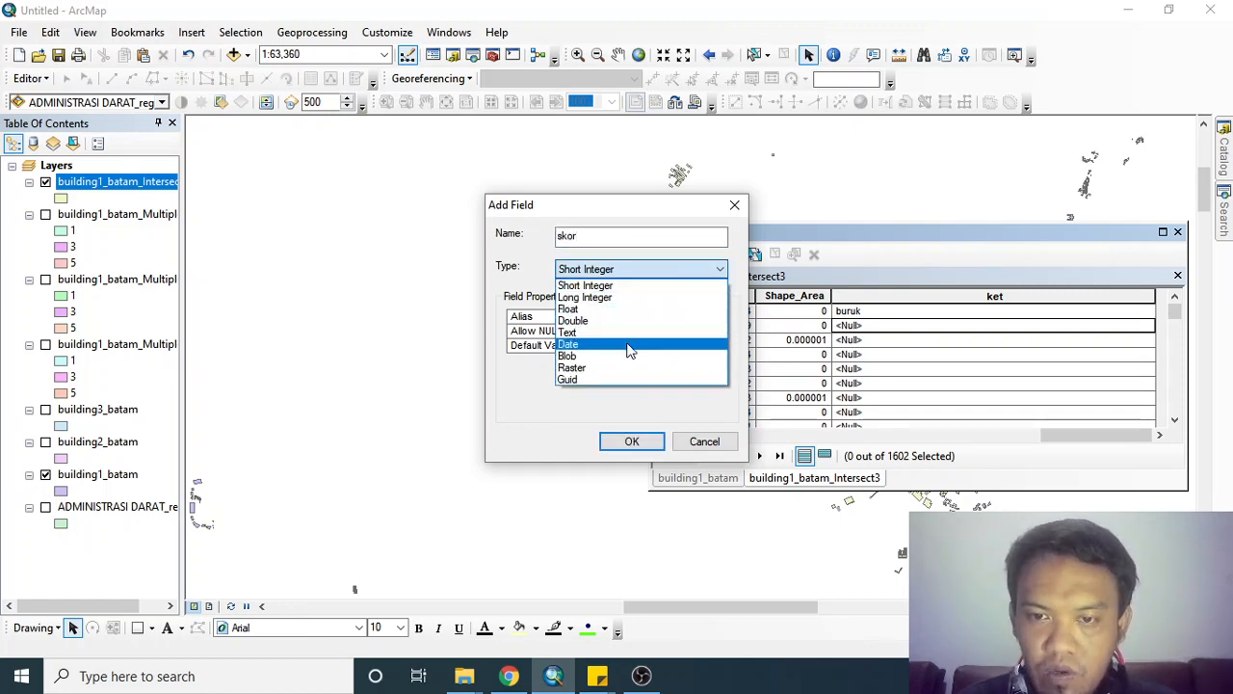
left_click(627, 310)
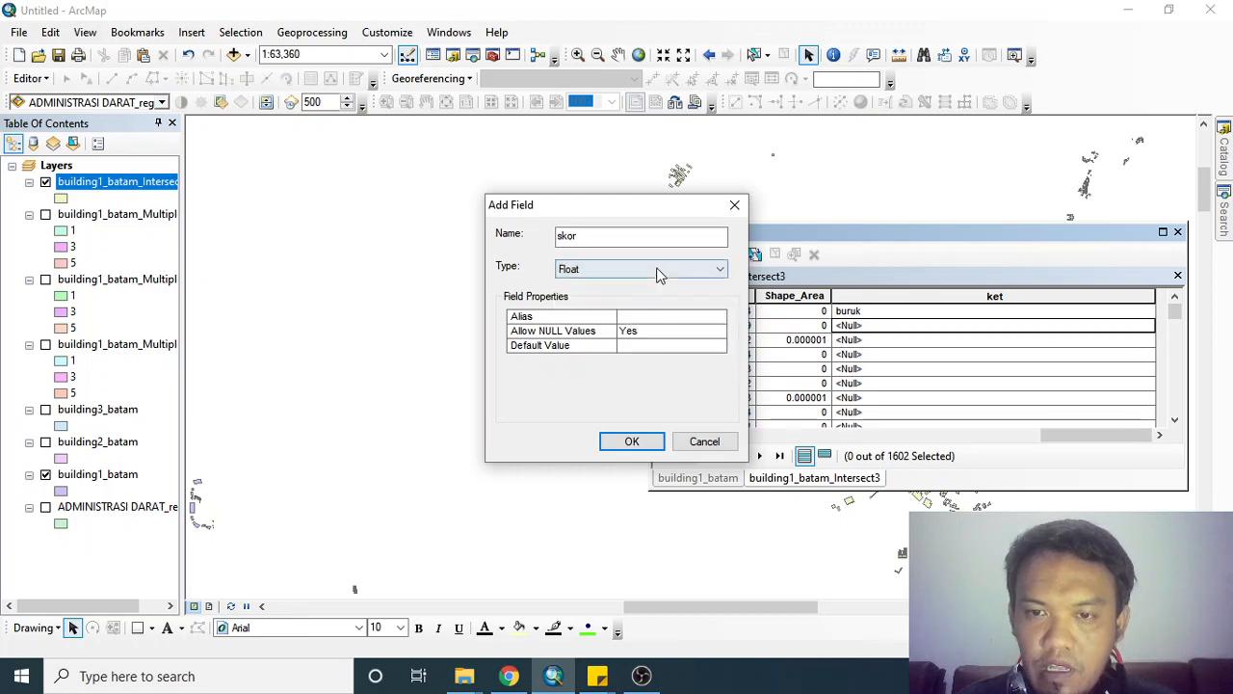
left_click(658, 272)
left_click(633, 329)
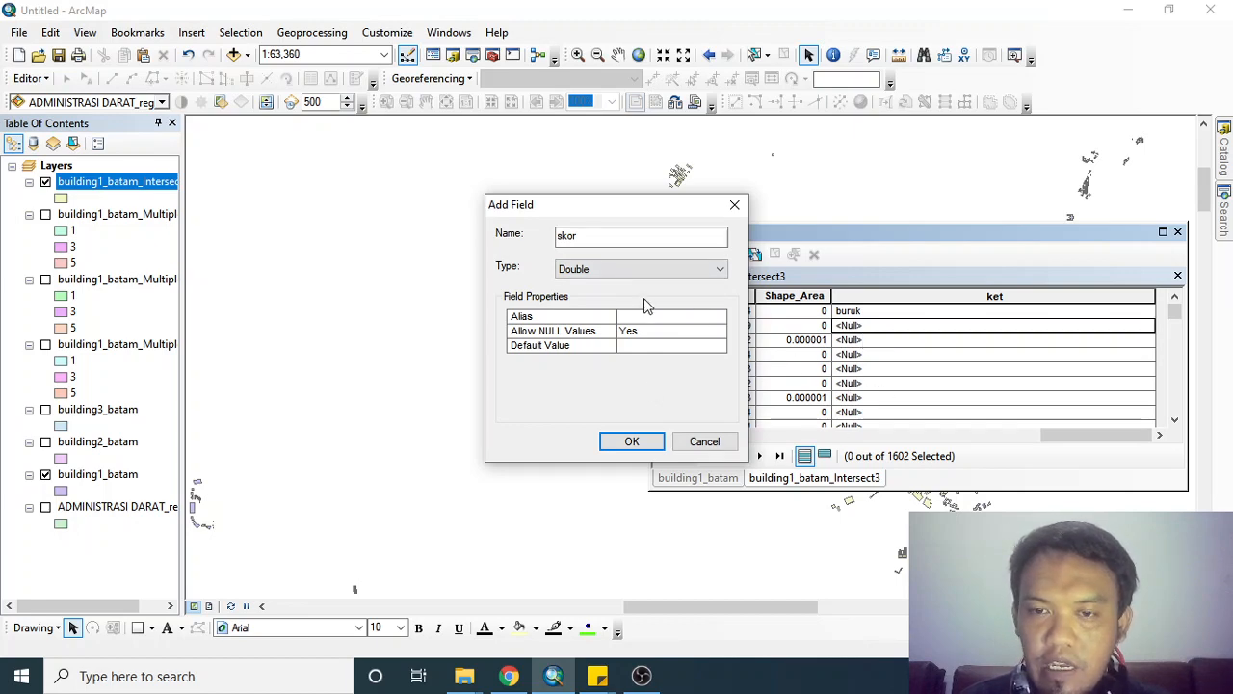
left_click(632, 441)
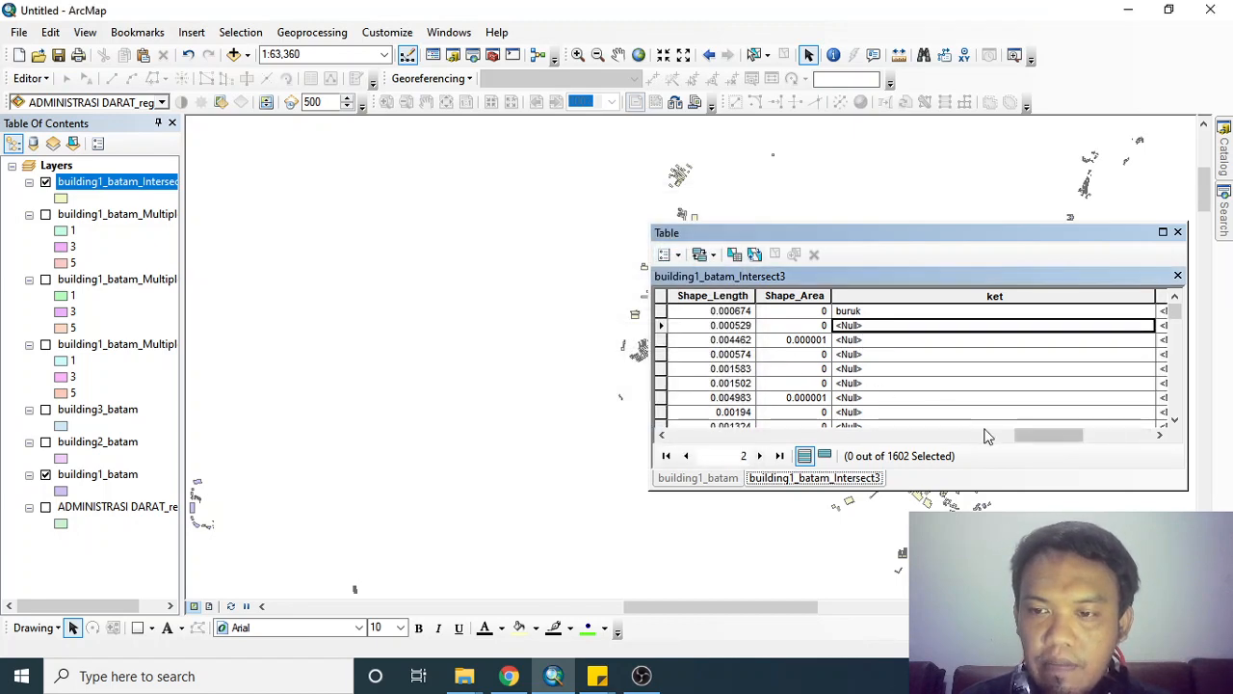
left_click_drag(1024, 435, 1070, 437)
left_click(1120, 312)
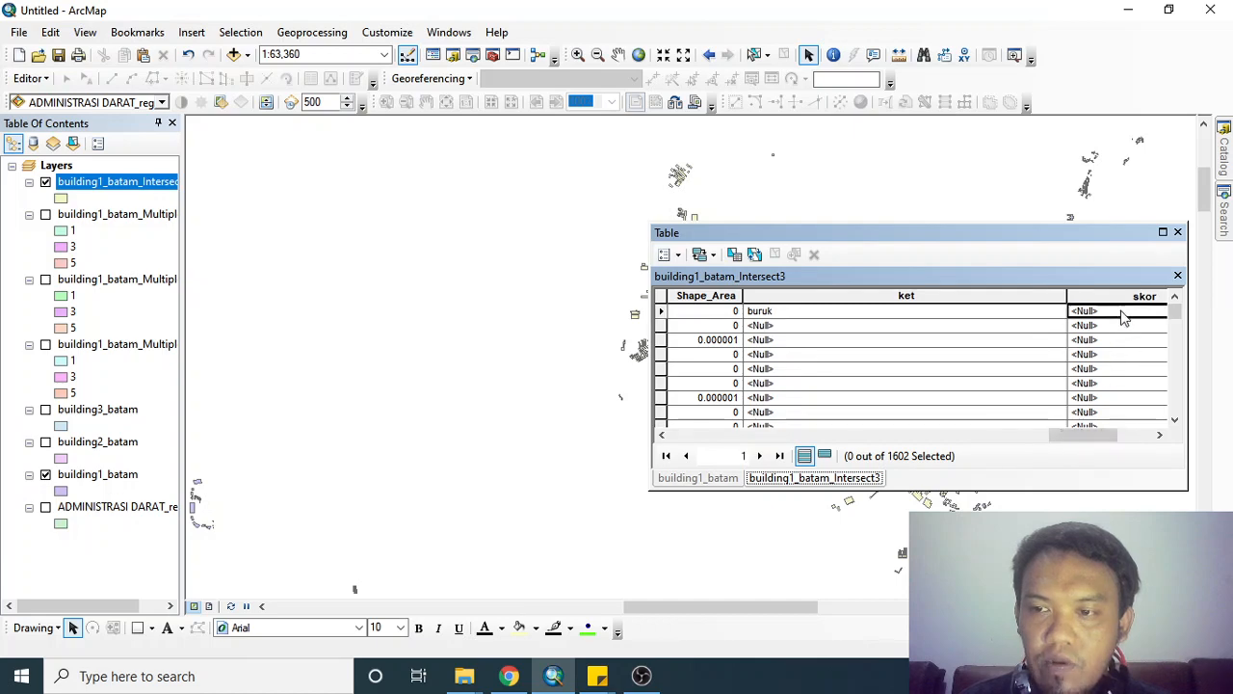
mouse_move(1092, 440)
left_mouse_down()
mouse_move(1040, 440)
mouse_move(1106, 436)
mouse_move(1040, 435)
mouse_move(1112, 433)
left_mouse_up()
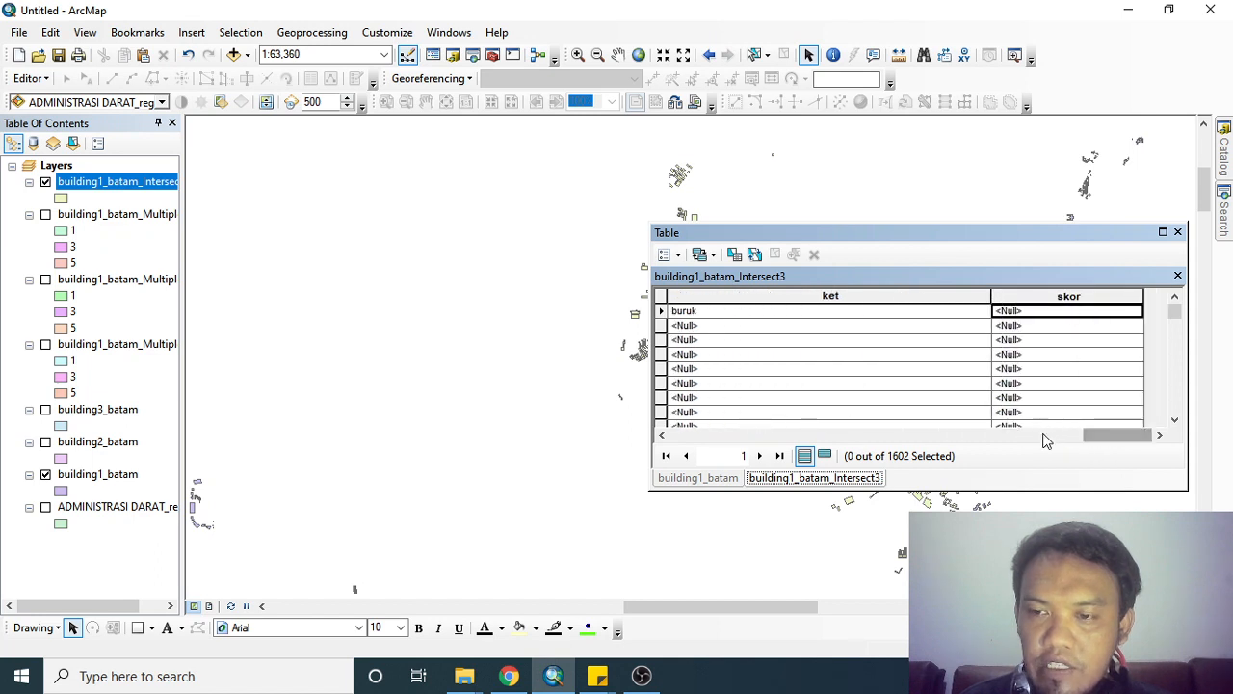
- Close the attribute table and display the uppermost building1_batam multiple ring buffer layer beneath the intersected buildings
left_click(1177, 233)
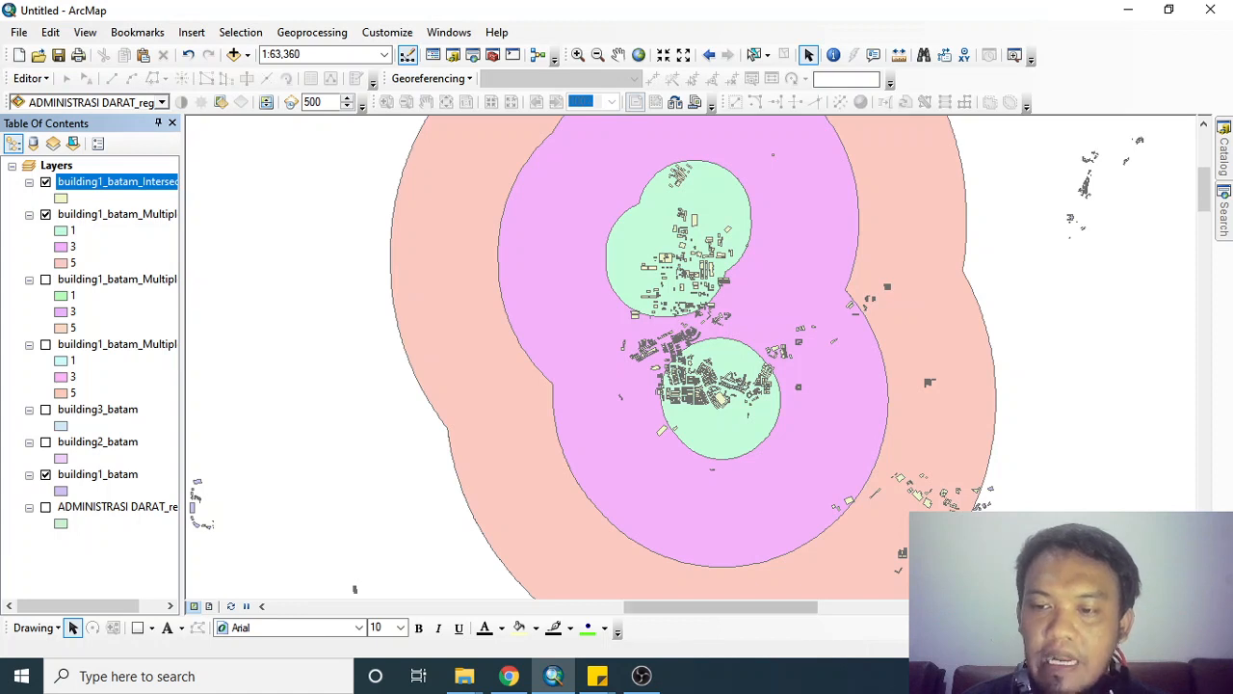
left_click(94, 183)
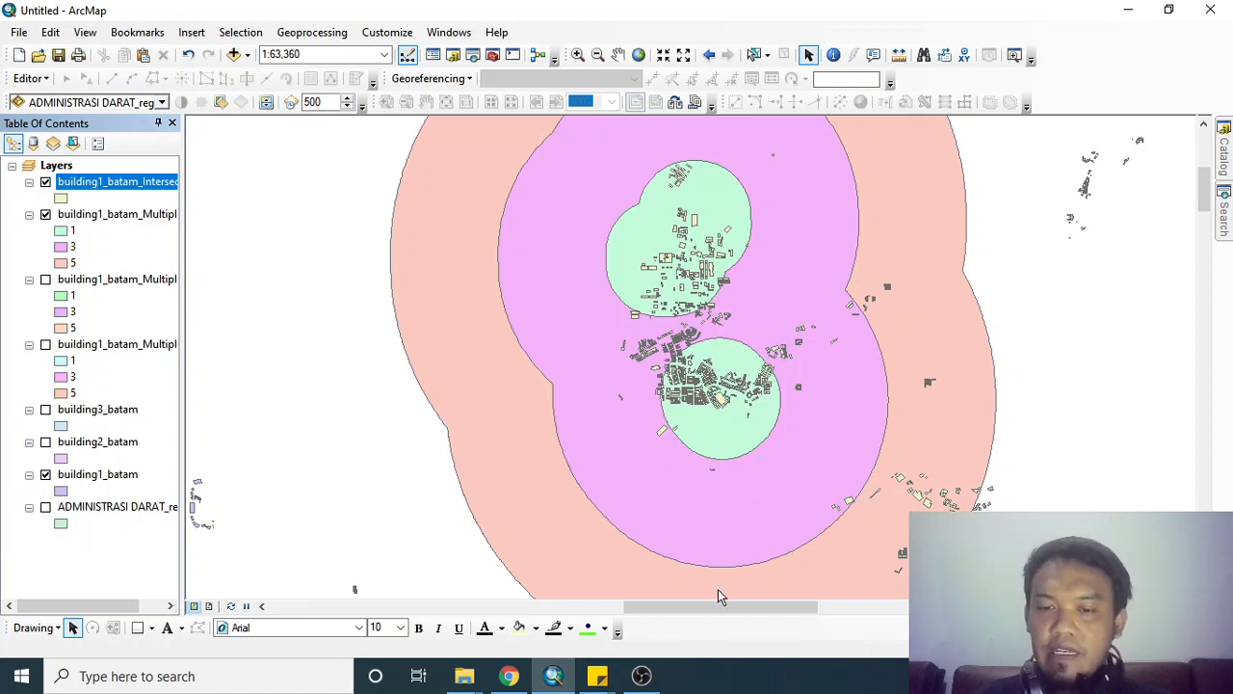
mouse_move(646, 676)
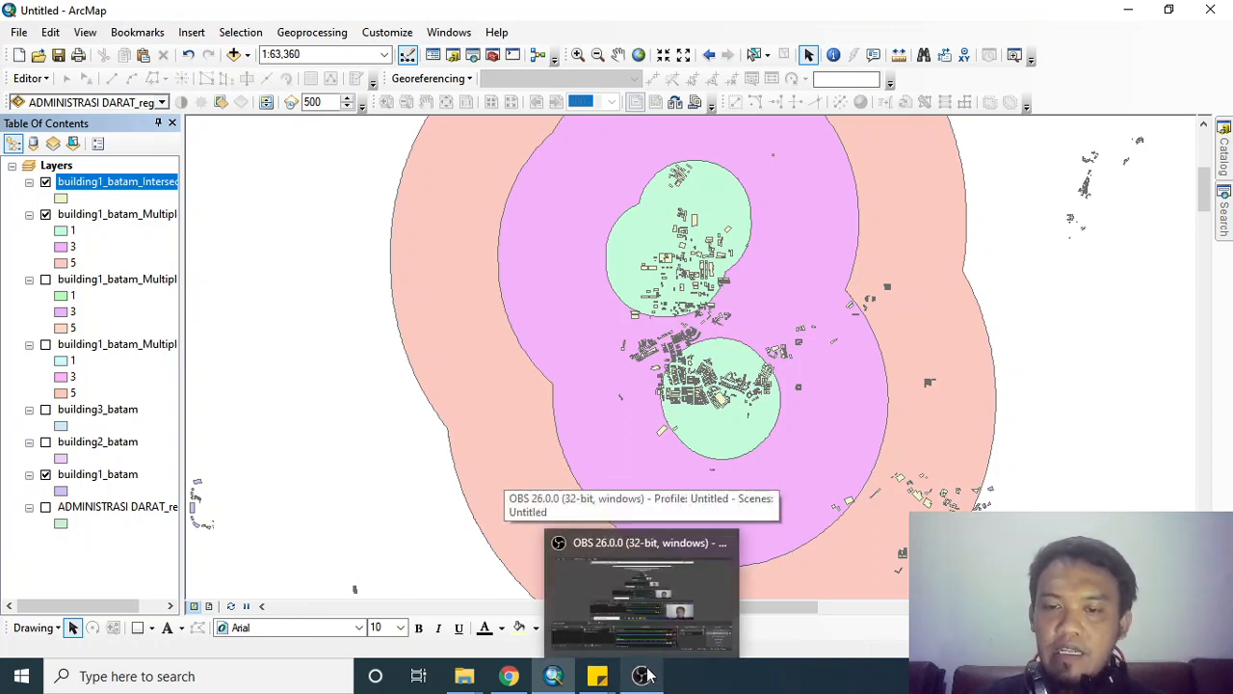